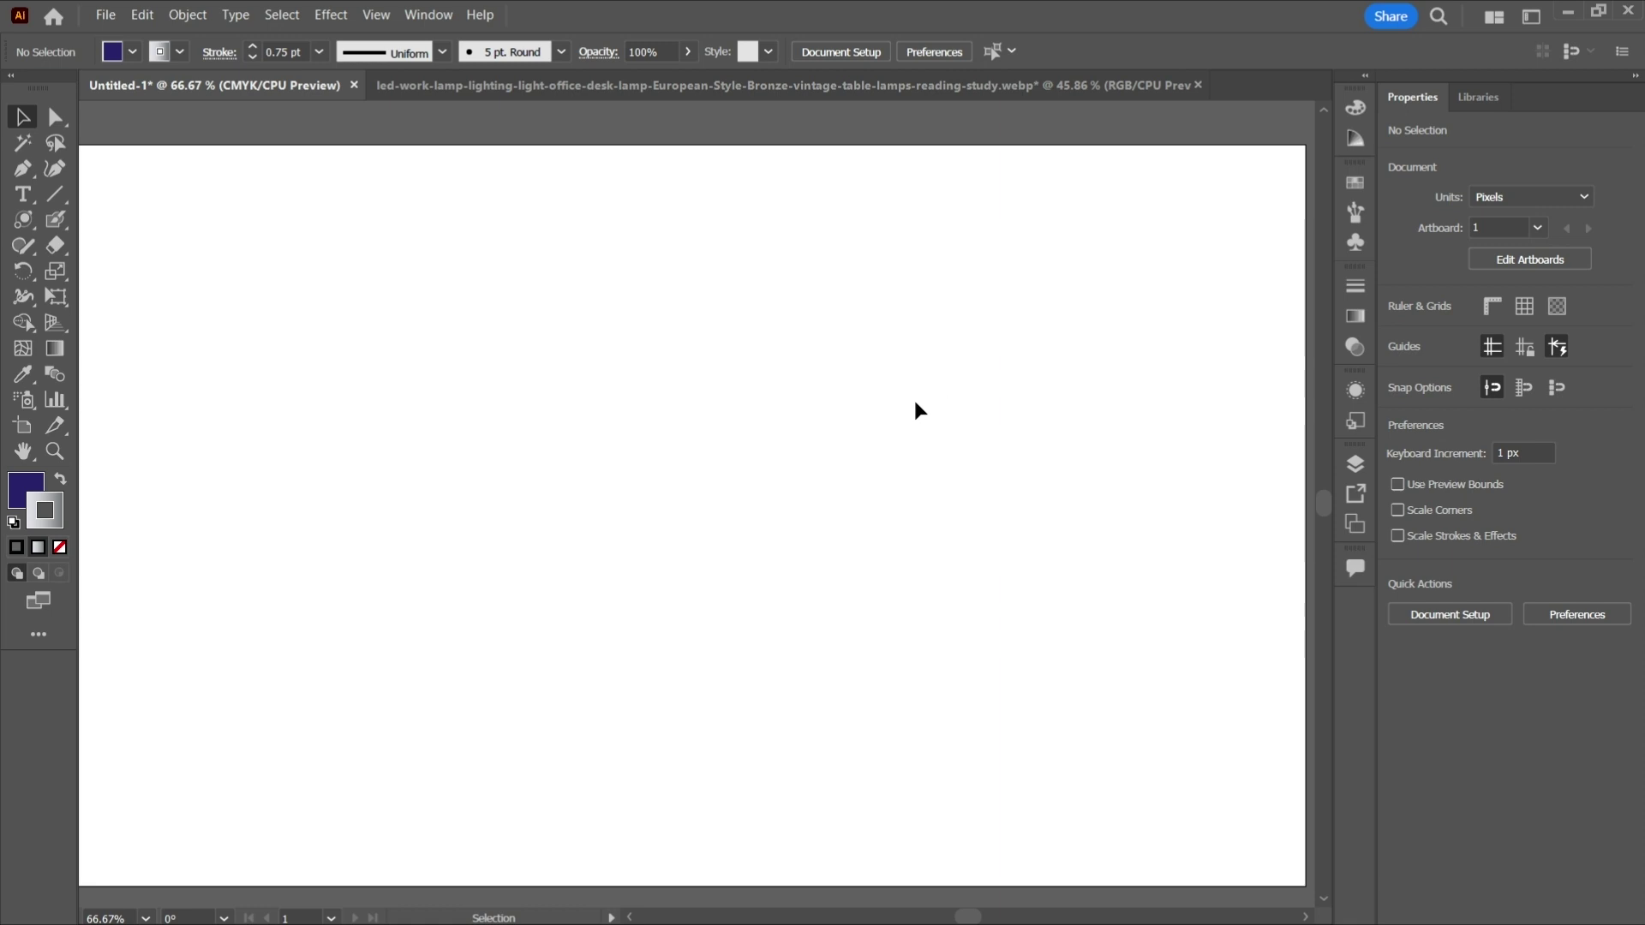
{"action": "left_click", "coordinate": [23, 220]}
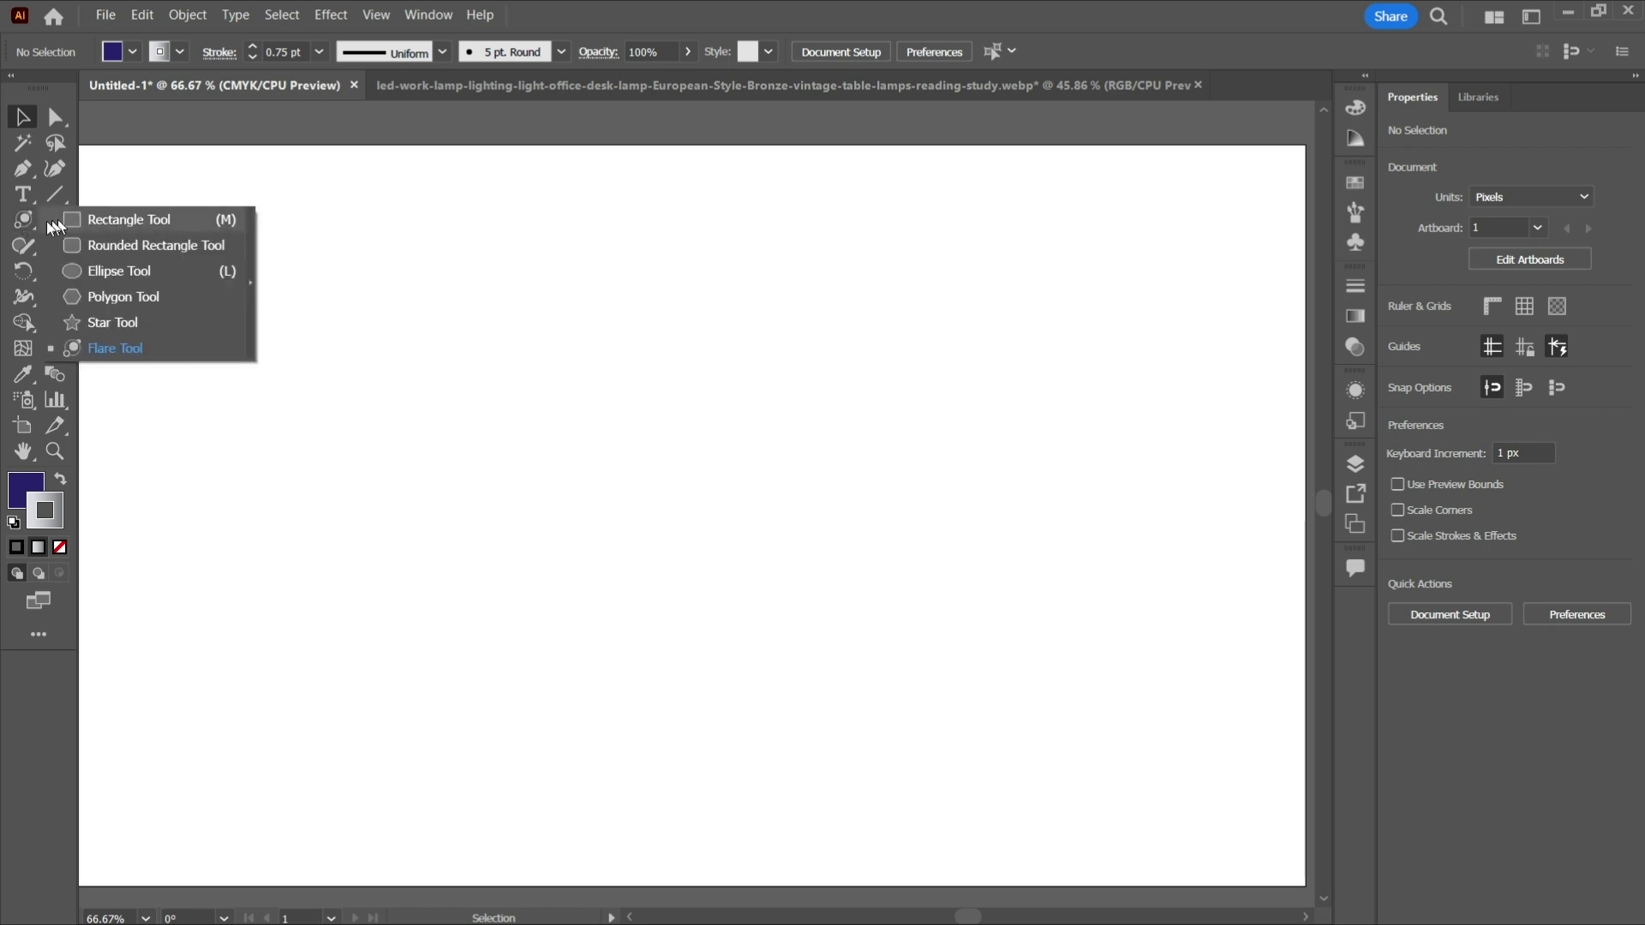
{"action": "left_click", "coordinate": [73, 219]}
{"action": "left_click", "coordinate": [23, 219]}
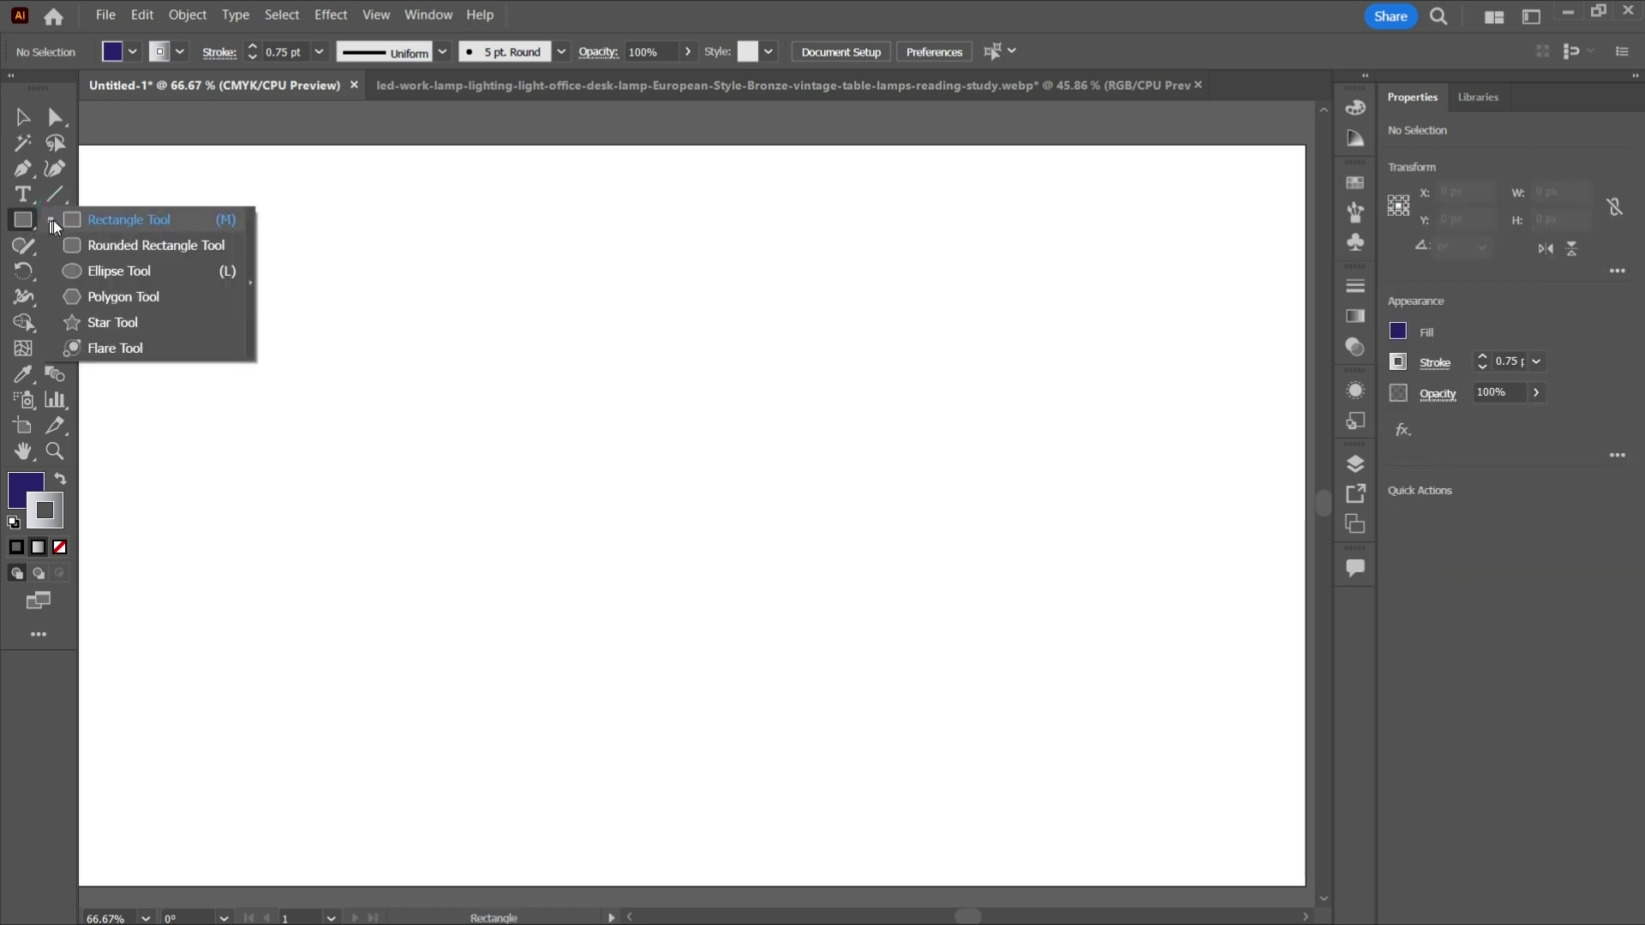
{"action": "left_click", "coordinate": [120, 346]}
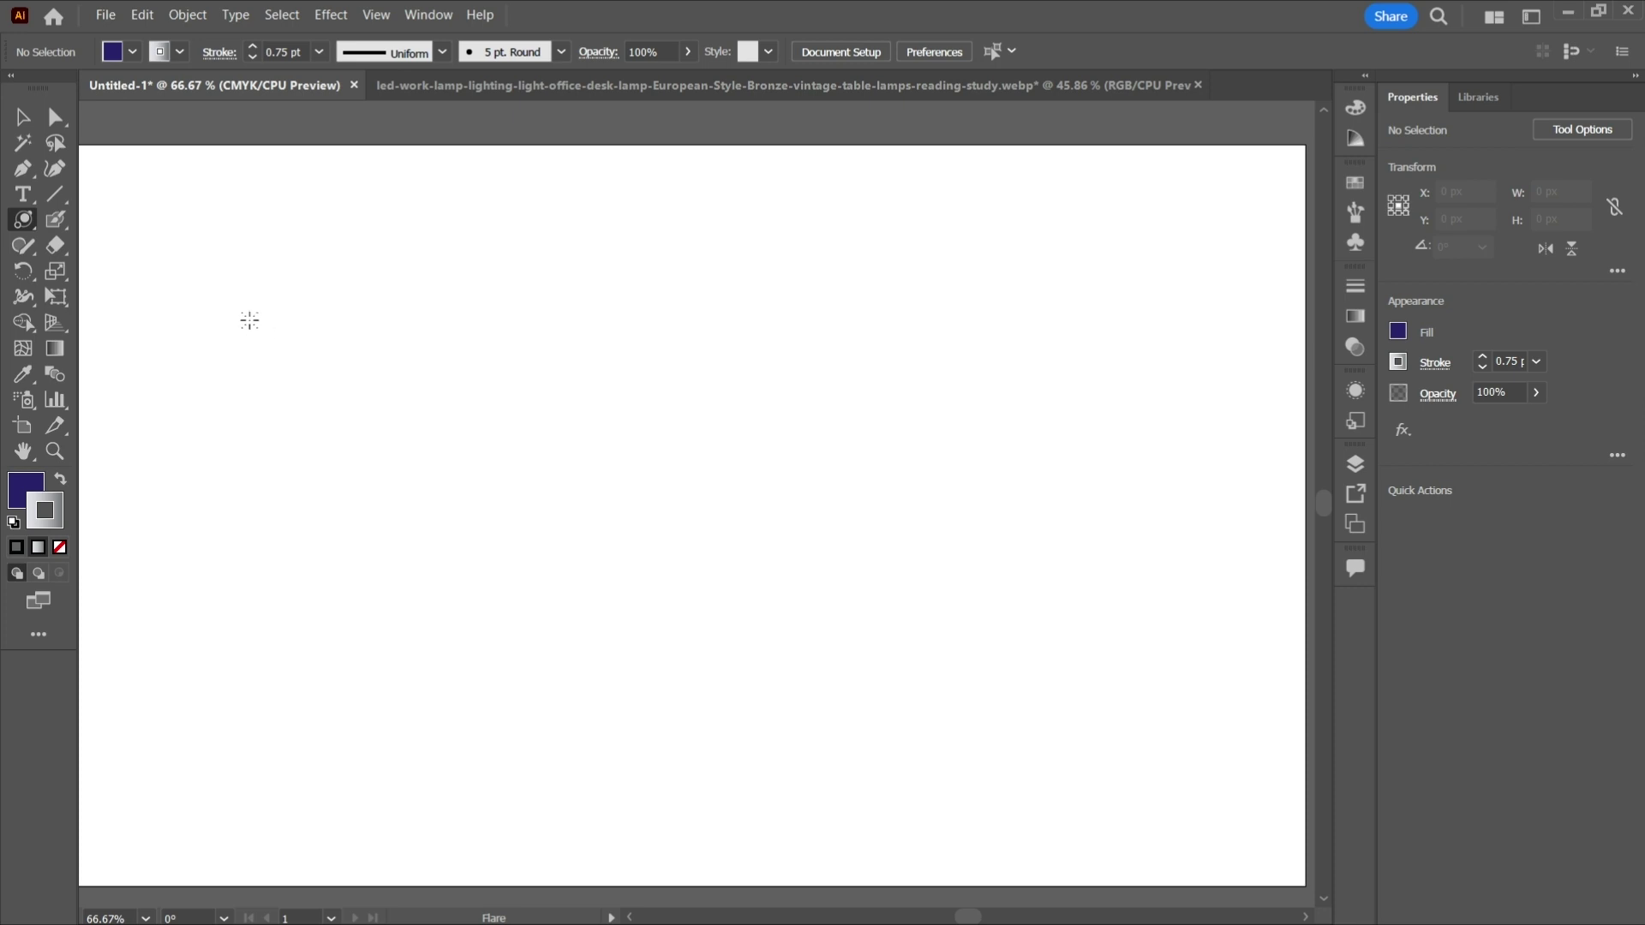
Draw a rectangle covering the whole artboard, about 1001 by 595 px
{"action": "left_click_drag", "start_coordinate": [24, 219], "coordinate": [112, 225]}
{"action": "left_click", "coordinate": [112, 224]}
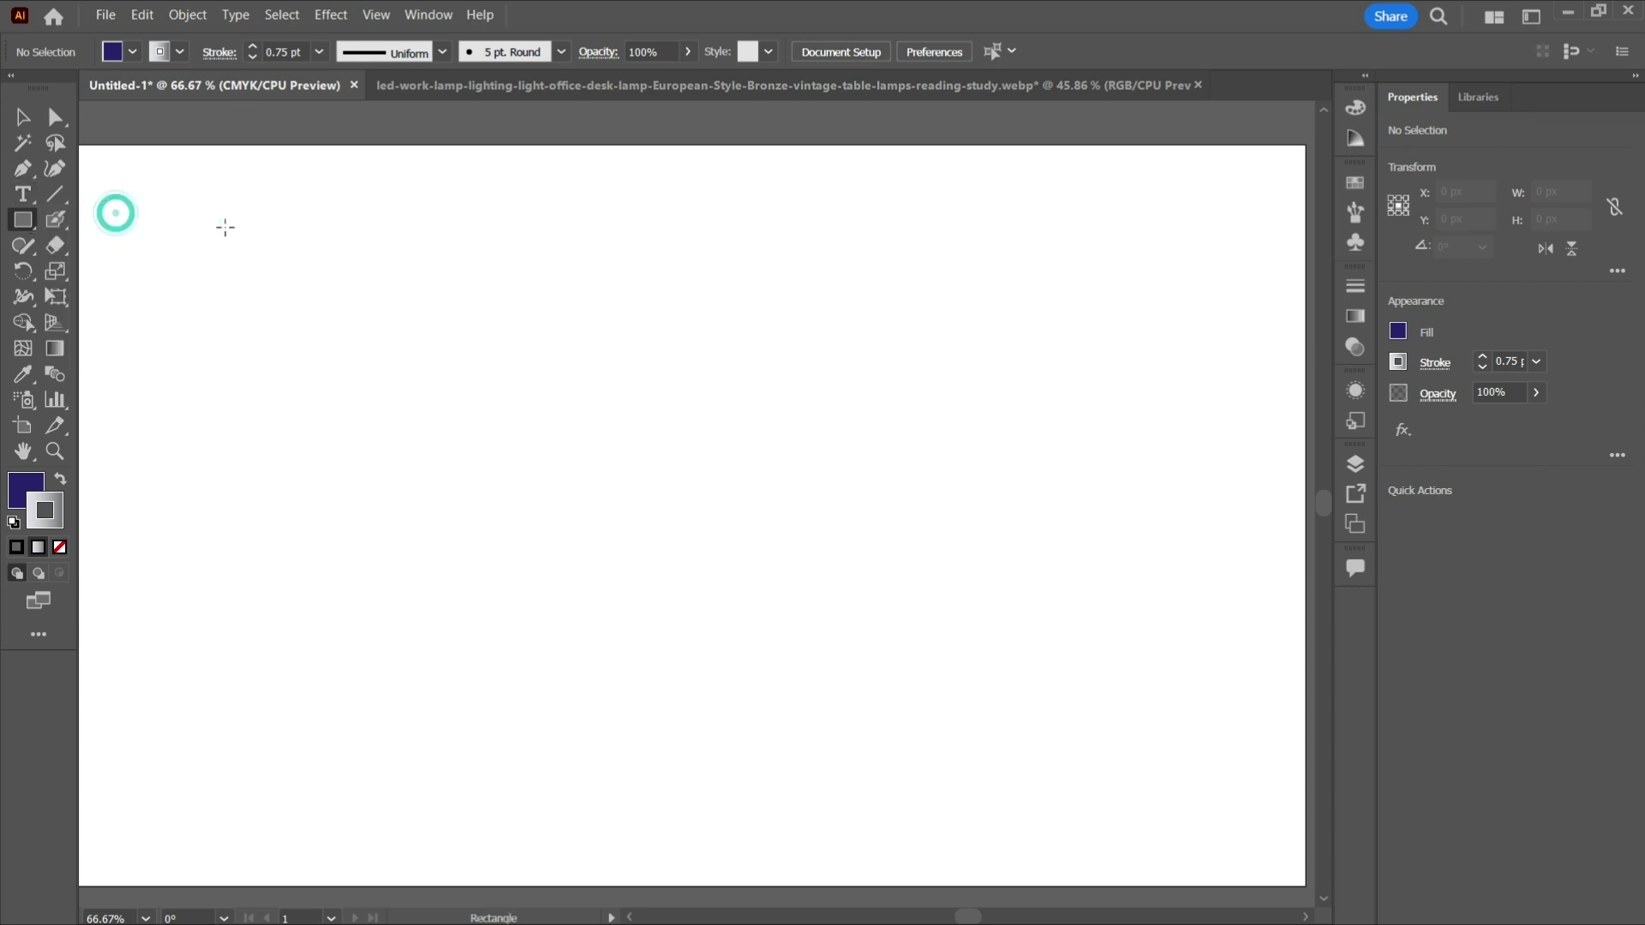
{"action": "scroll", "coordinate": [205, 223], "scroll_direction": "left", "scroll_amount": 1}
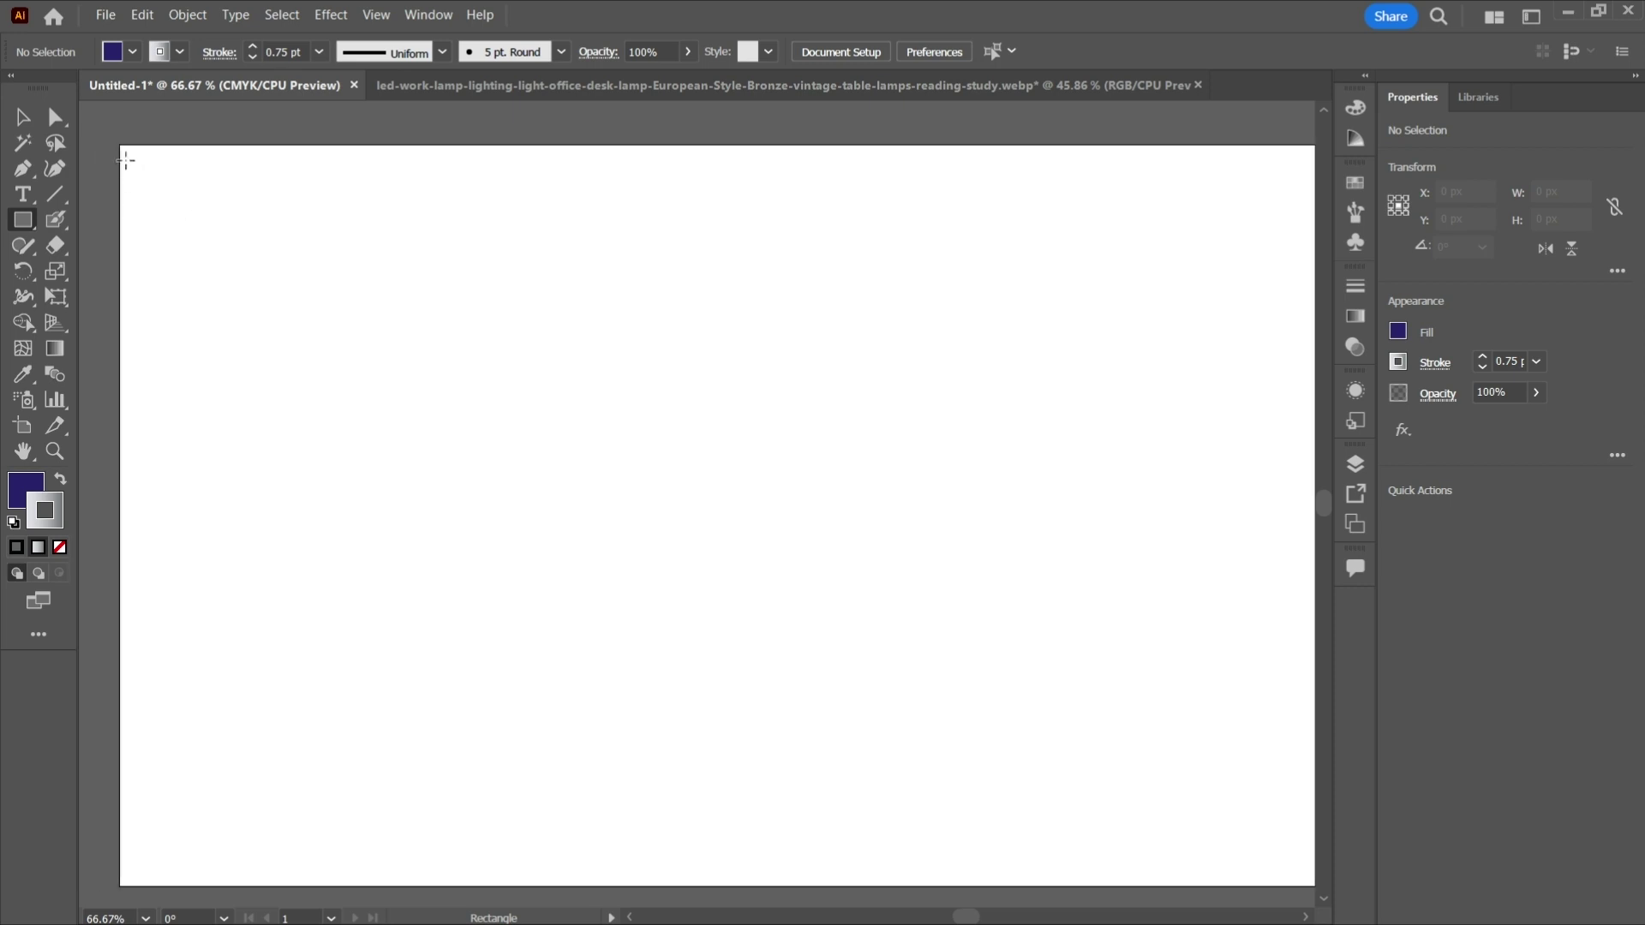
{"action": "left_click_drag", "start_coordinate": [123, 146], "coordinate": [1228, 857]}
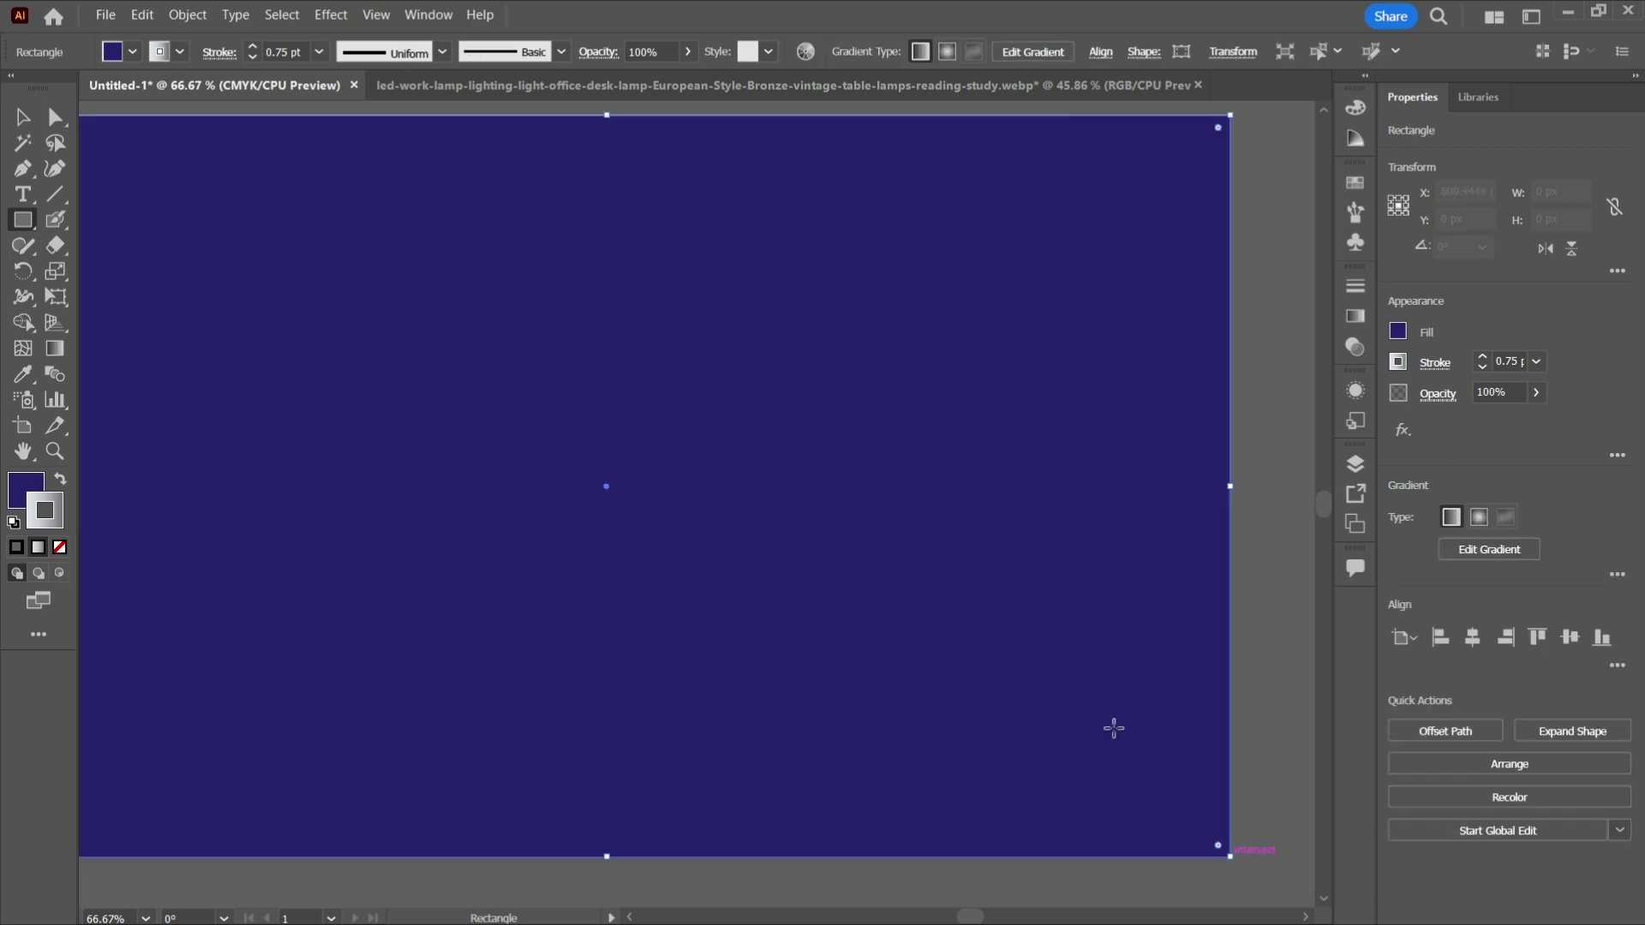
{"action": "scroll", "coordinate": [1108, 728], "scroll_direction": "up", "scroll_amount": 1}
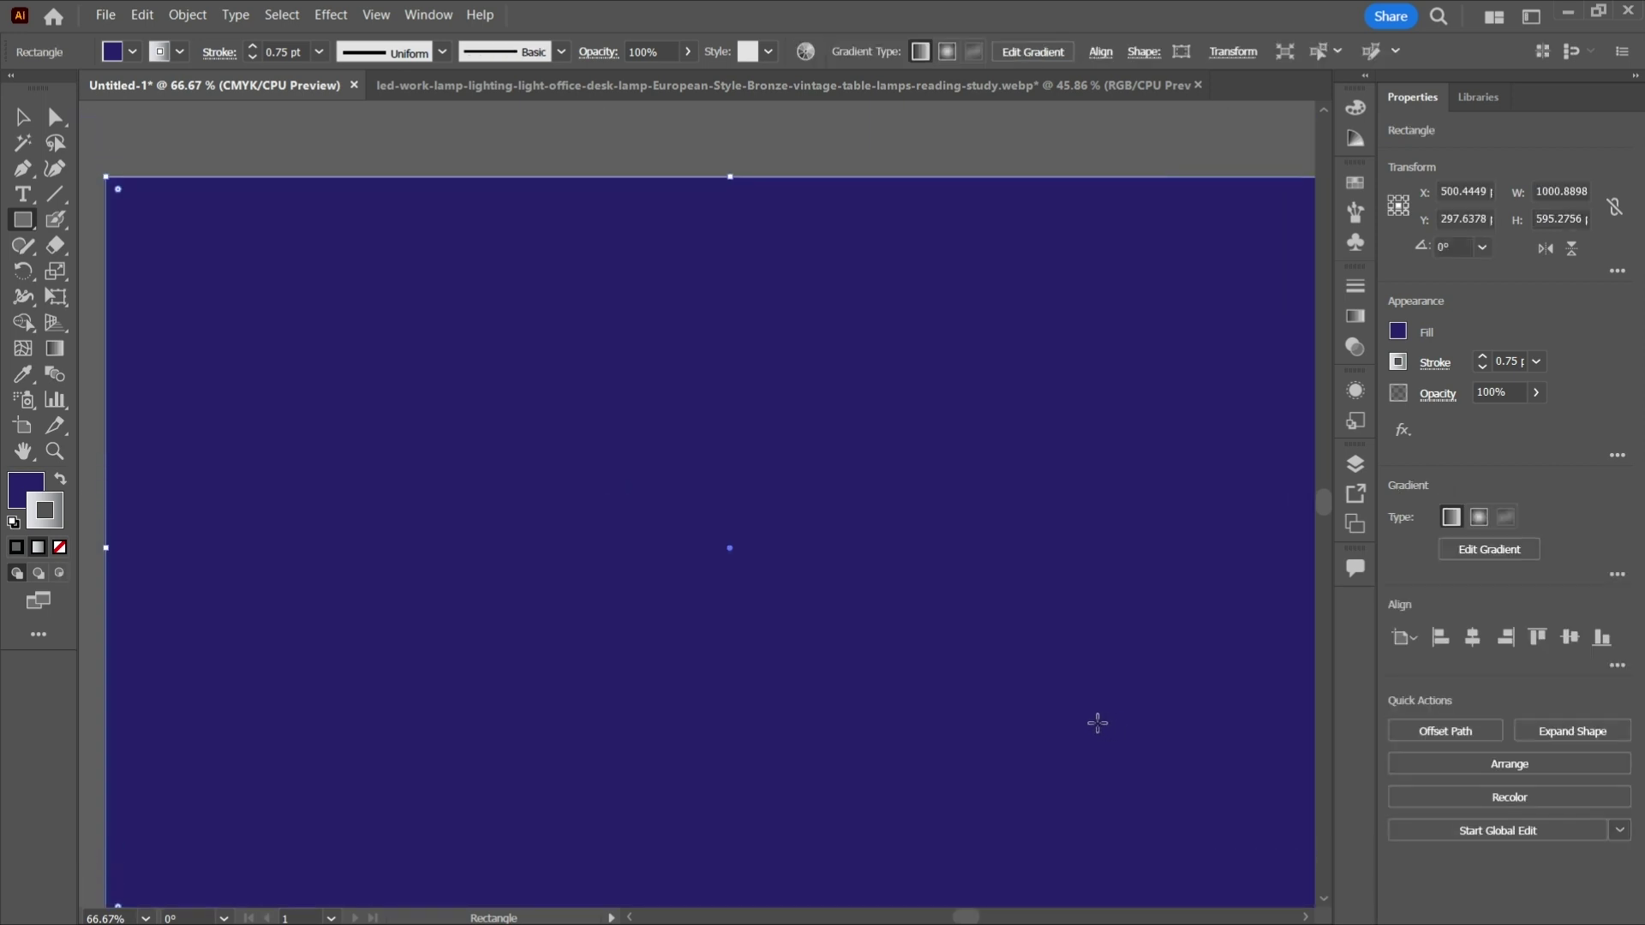
{"action": "scroll", "coordinate": [1108, 728], "scroll_direction": "right", "scroll_amount": 1}
{"action": "scroll", "coordinate": [1107, 728], "scroll_direction": "down", "scroll_amount": 1}
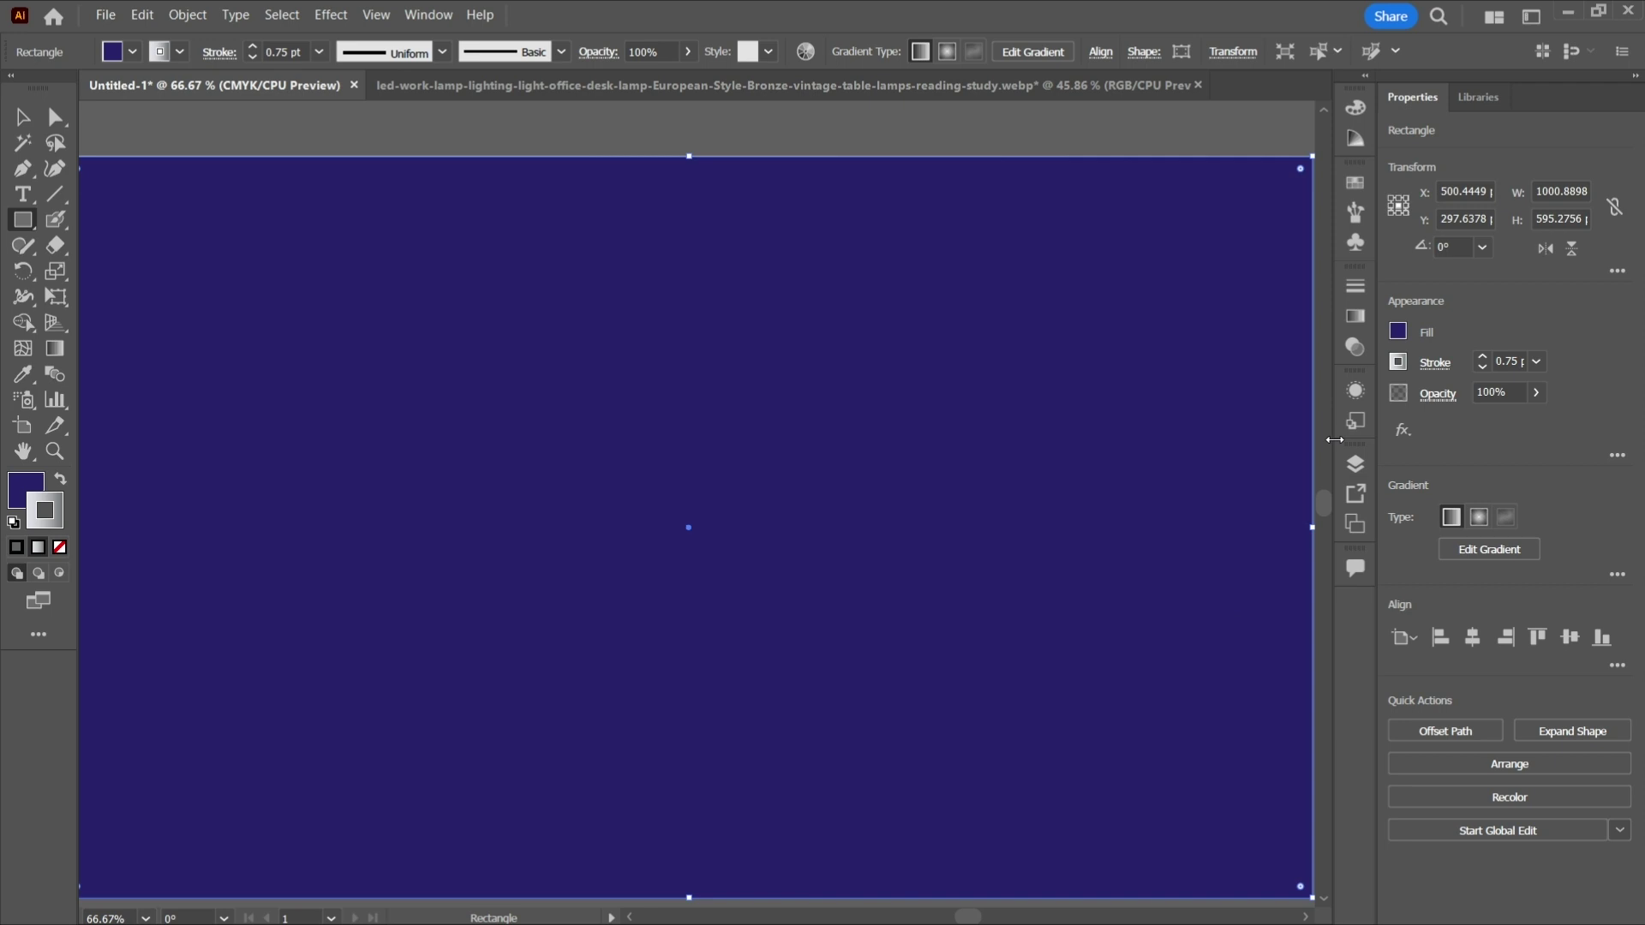
Darken the rectangle's navy fill by setting its K value to 65%
{"action": "left_click", "coordinate": [1398, 331]}
{"action": "left_click_drag", "start_coordinate": [1253, 497], "coordinate": [1298, 499]}
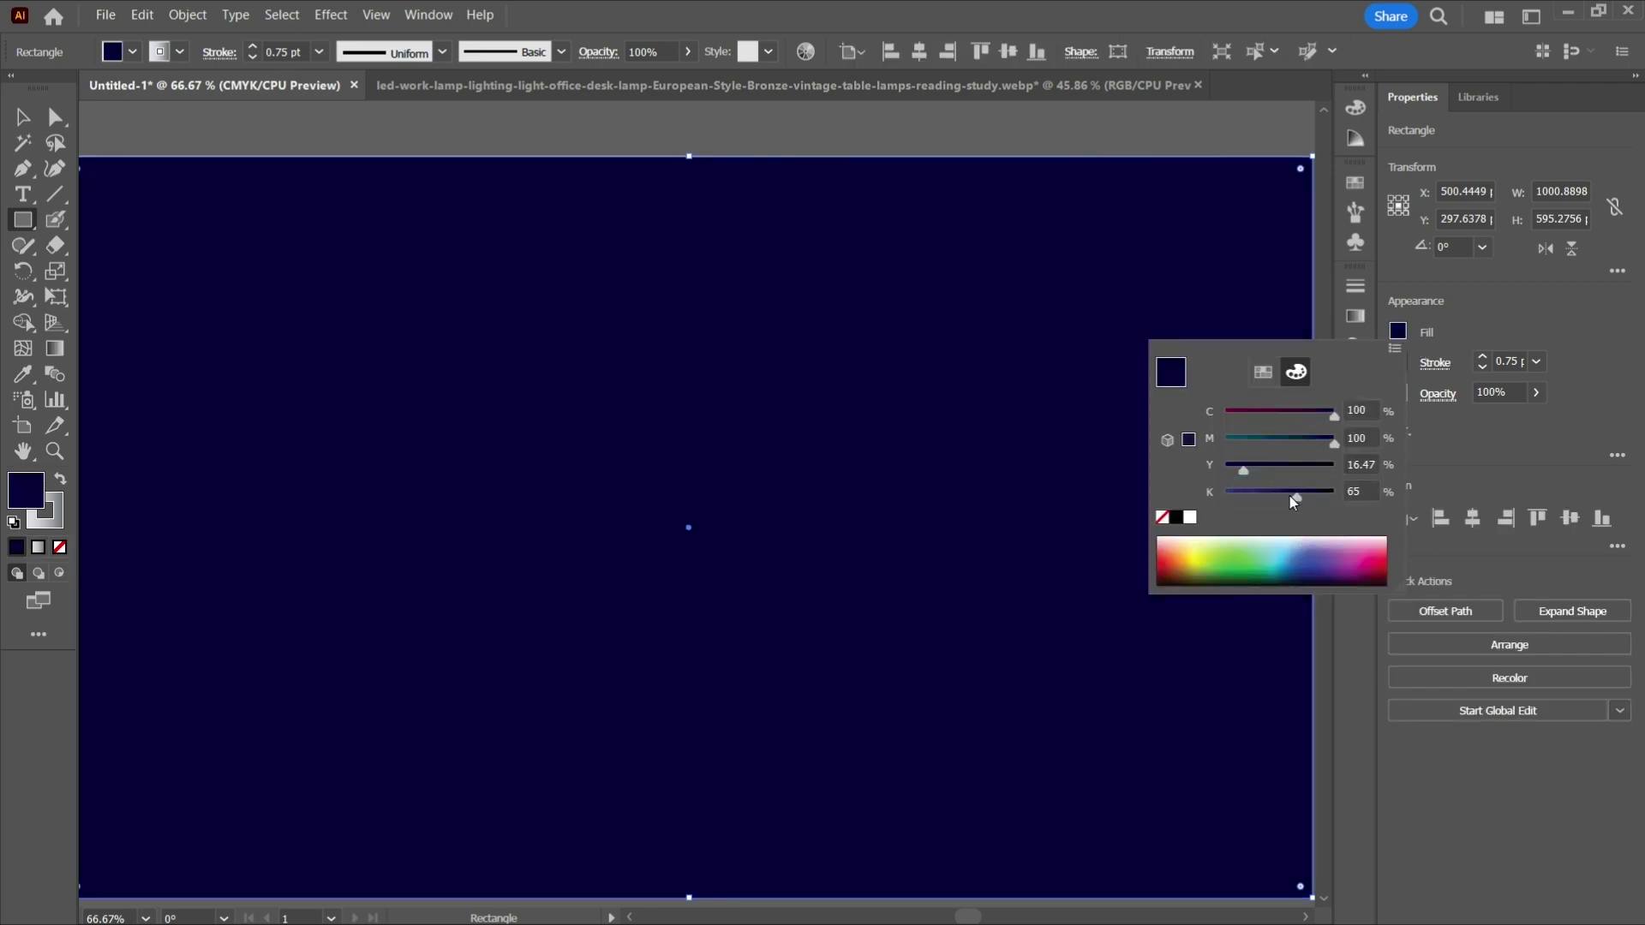
{"action": "left_click", "coordinate": [1449, 320]}
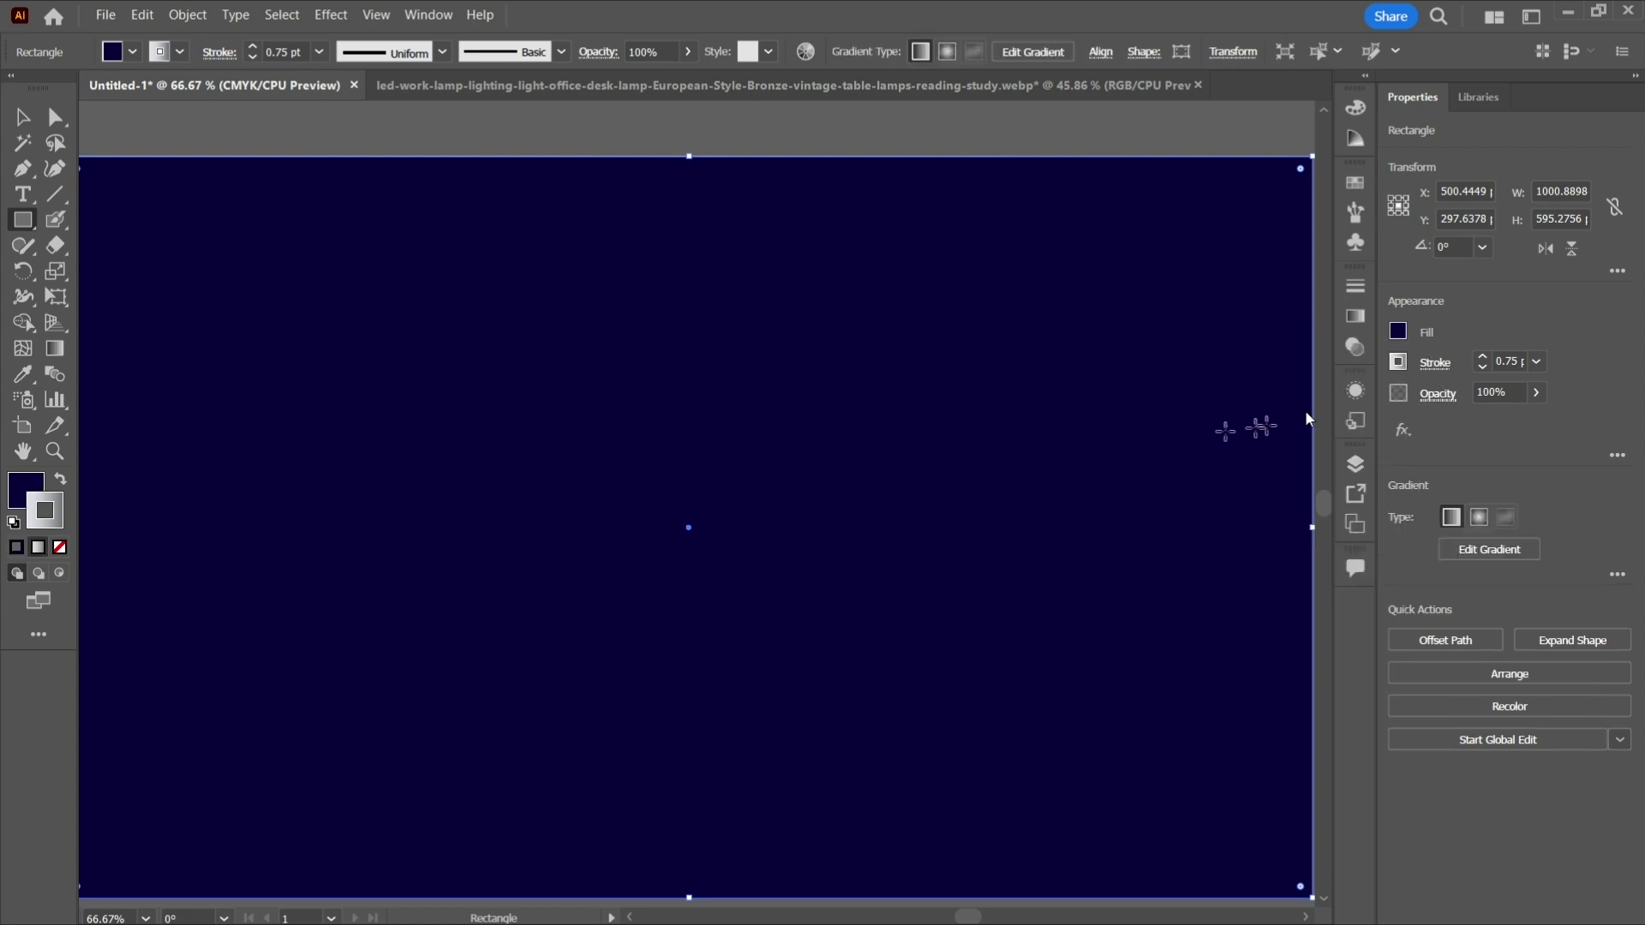
{"action": "left_click", "coordinate": [23, 117]}
Draw a small flare in the upper-left part of the navy rectangle with the Flare tool and deselect it
{"action": "left_click", "coordinate": [24, 220]}
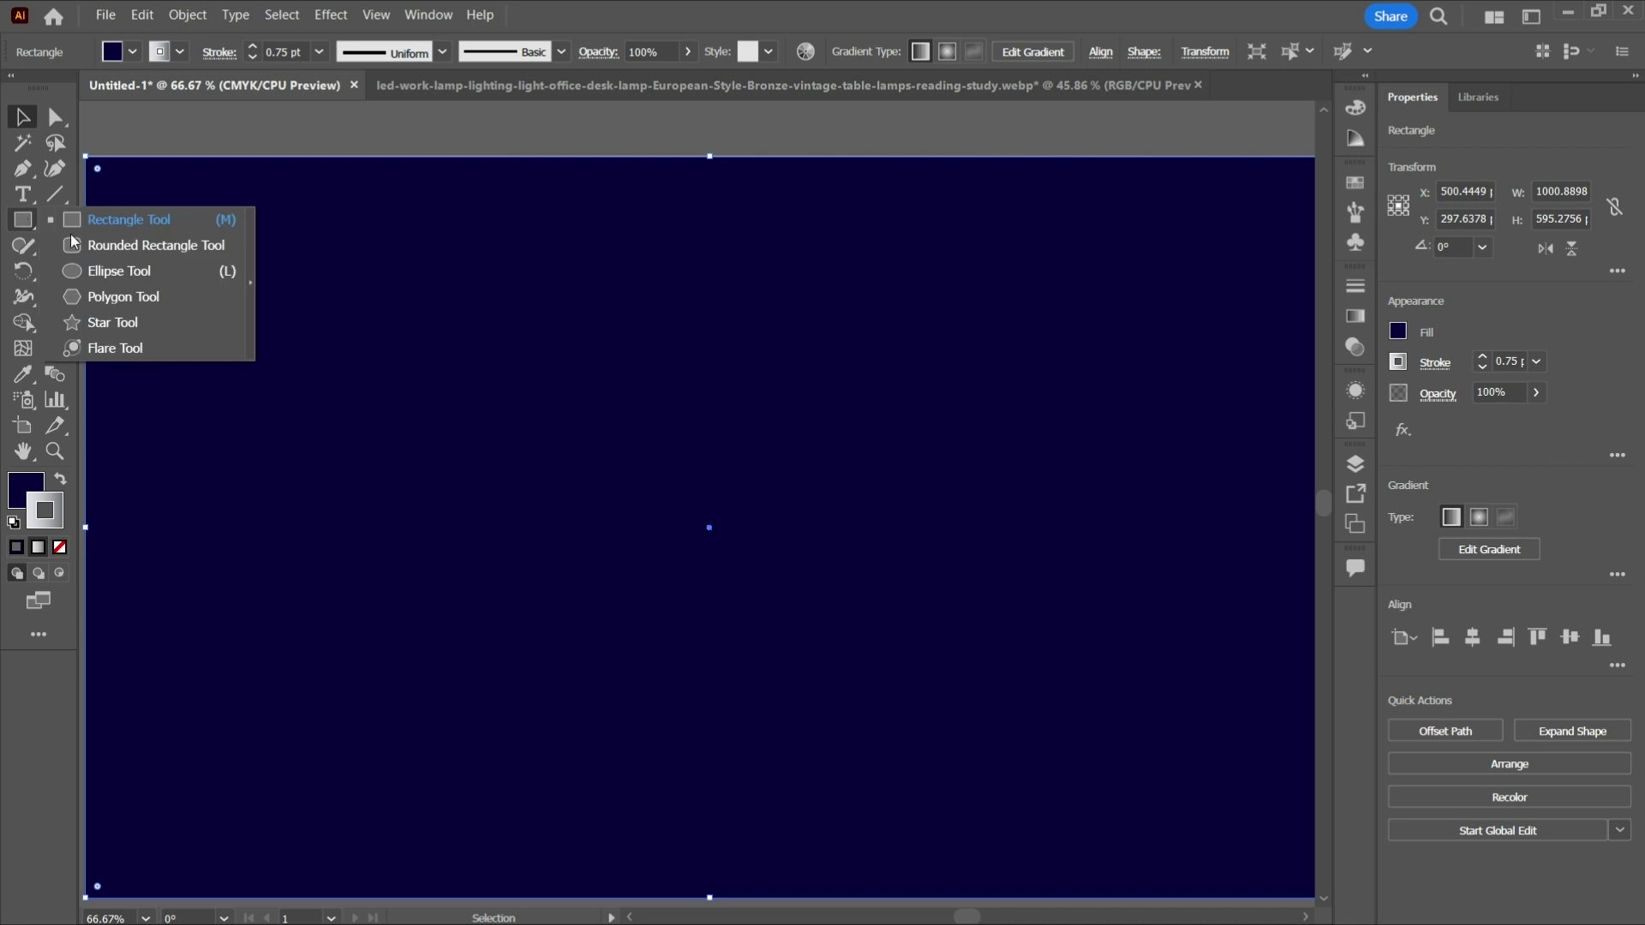
{"action": "left_click", "coordinate": [132, 347]}
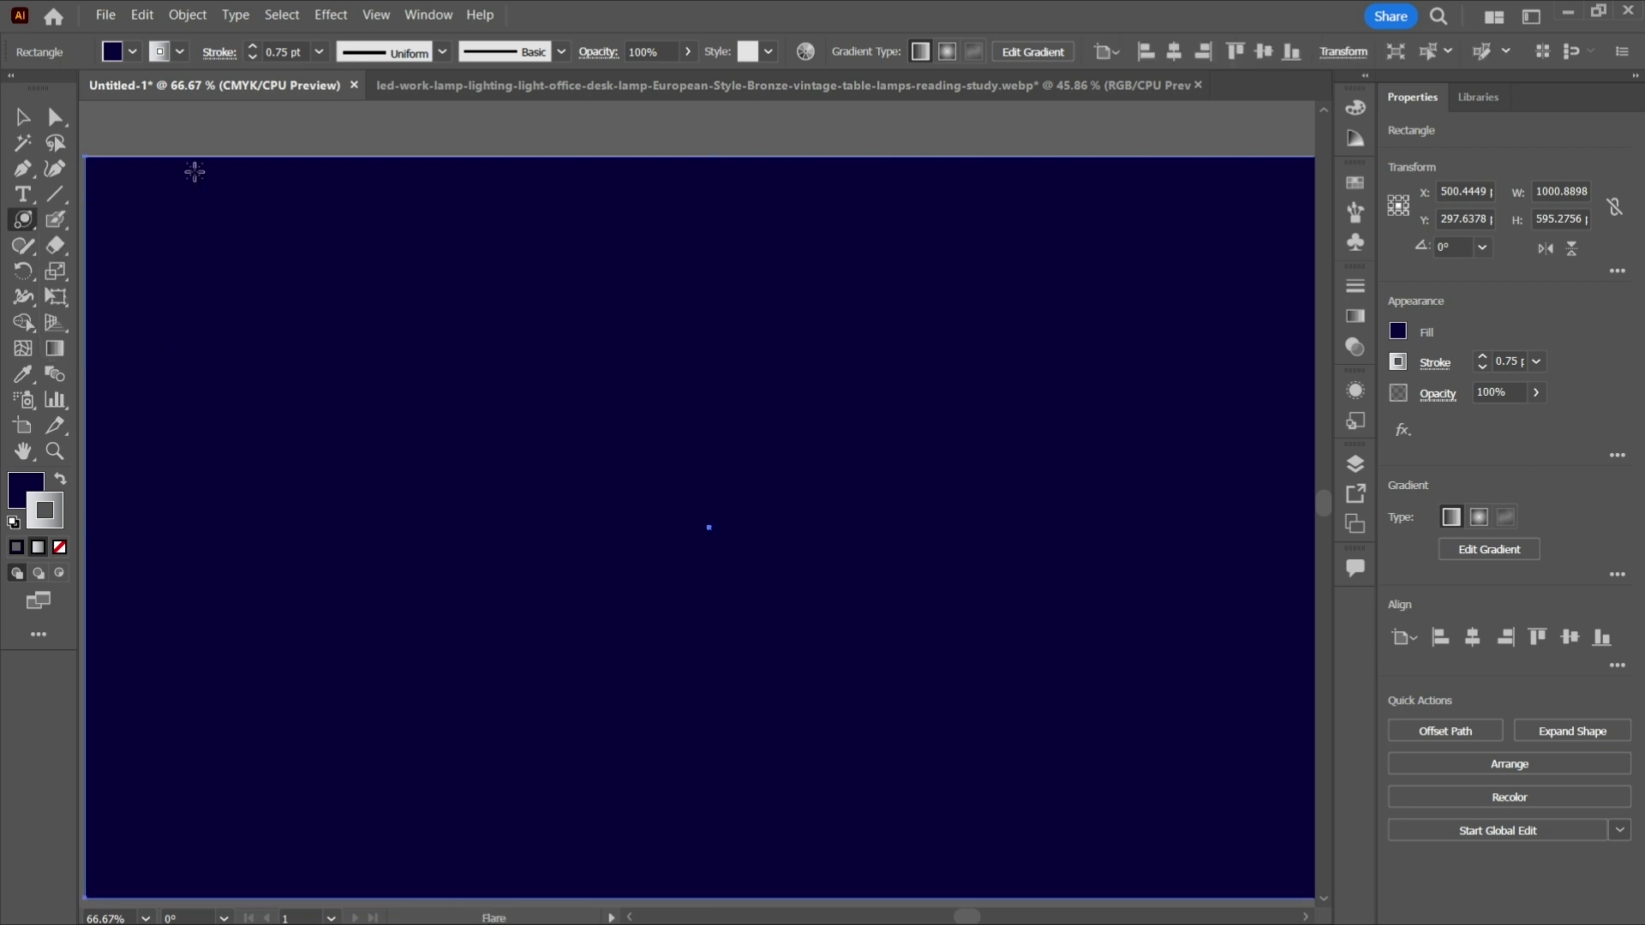
{"action": "mouse_move", "coordinate": [316, 316]}
{"action": "left_mouse_down"}
{"action": "mouse_move", "coordinate": [371, 367]}
{"action": "mouse_move", "coordinate": [335, 327]}
{"action": "left_mouse_up"}
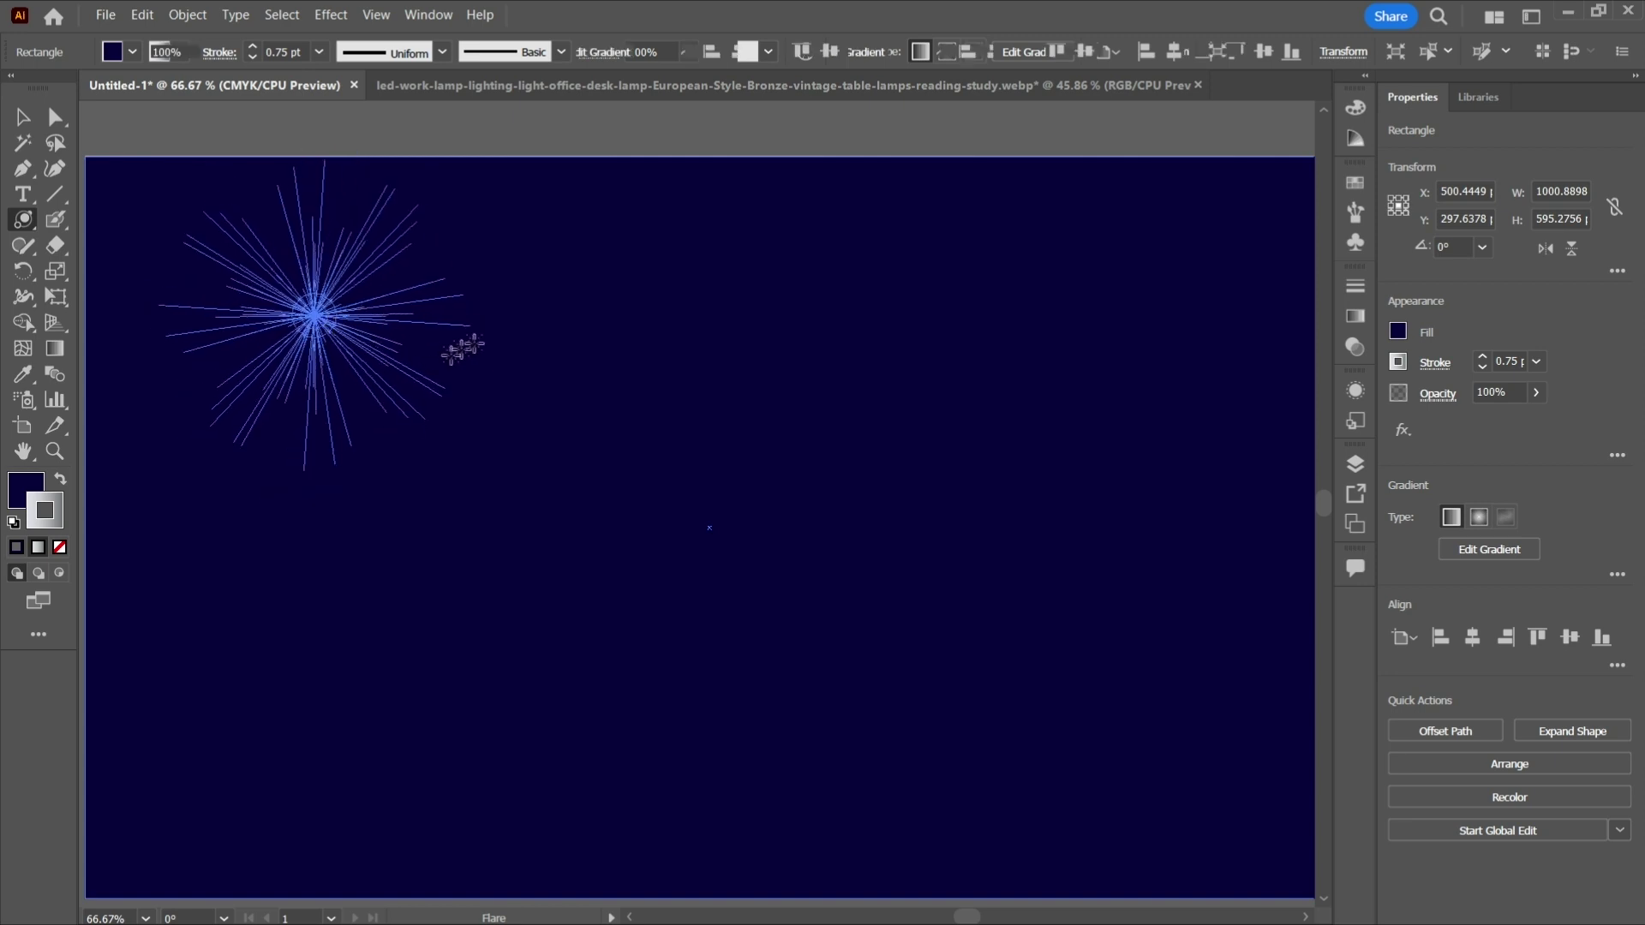
{"action": "left_click", "coordinate": [607, 338]}
{"action": "left_click", "coordinate": [23, 117]}
{"action": "left_click", "coordinate": [354, 143]}
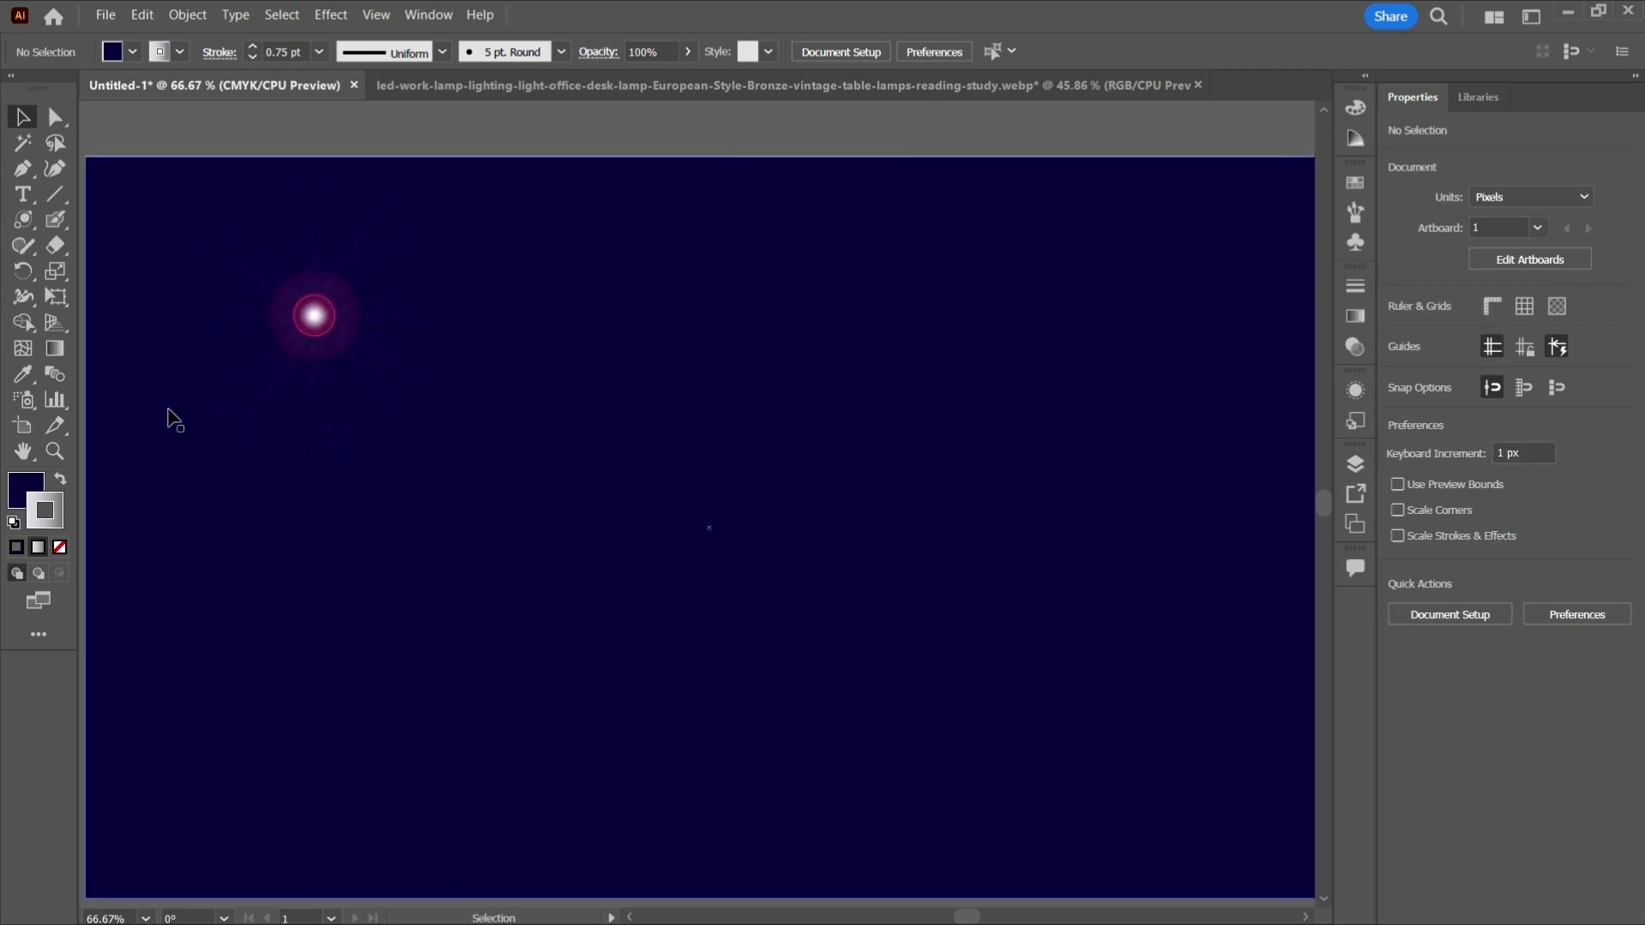
{"action": "left_click", "coordinate": [21, 118]}
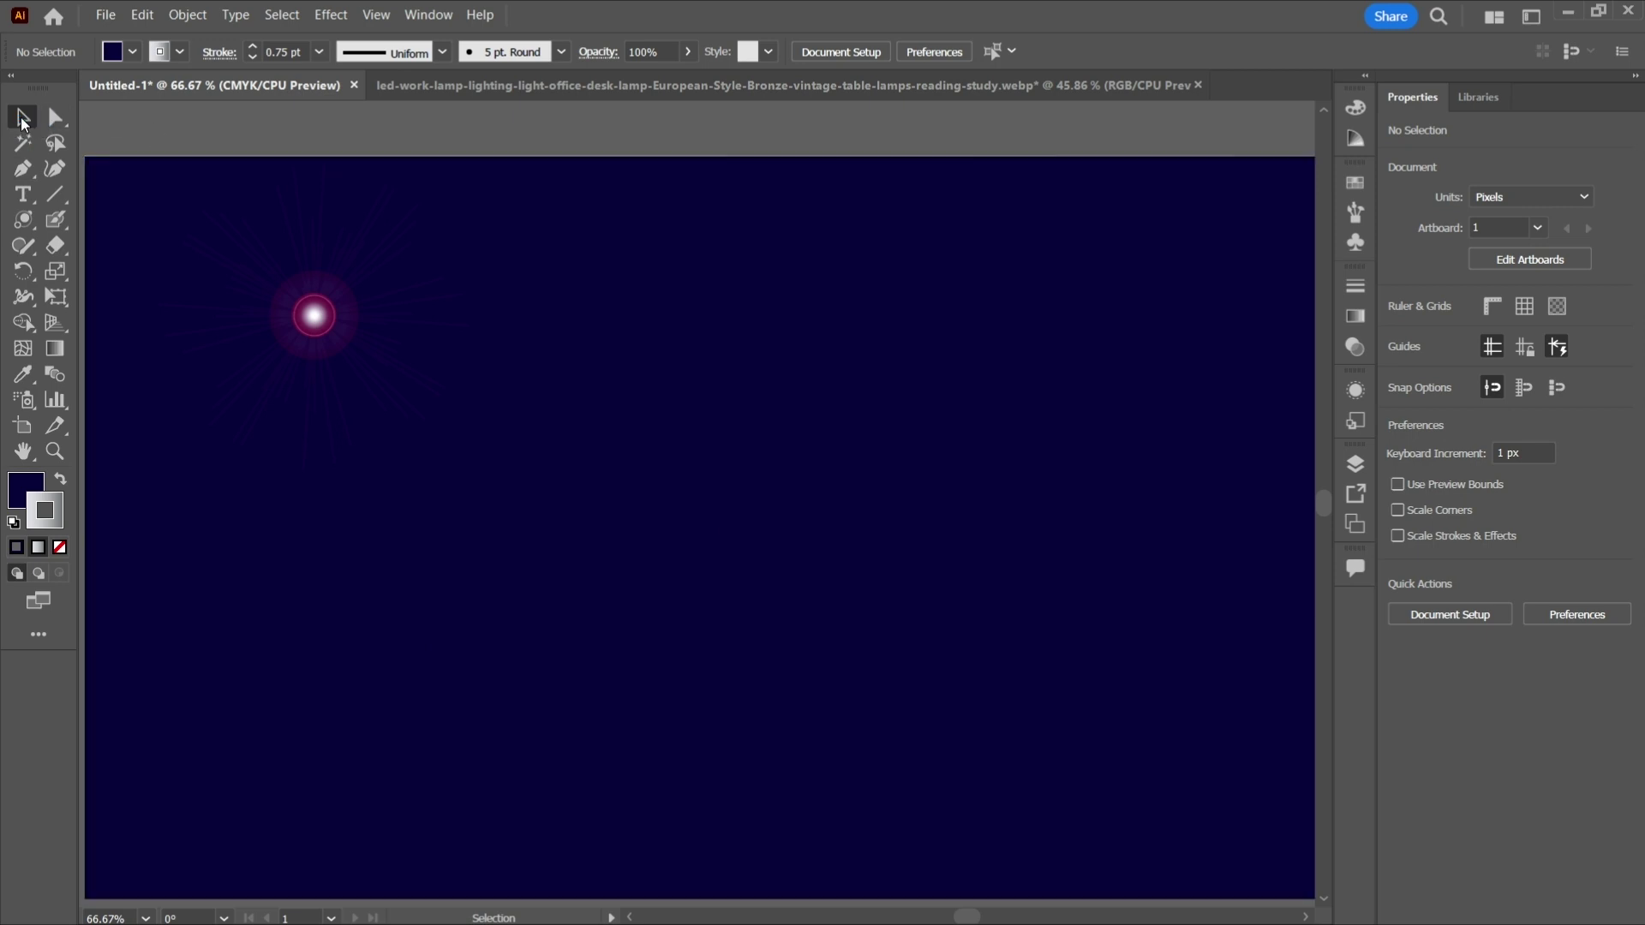
Draw a second, much larger flare about 3150 px wide to the right of the small flare
{"action": "left_click", "coordinate": [23, 219]}
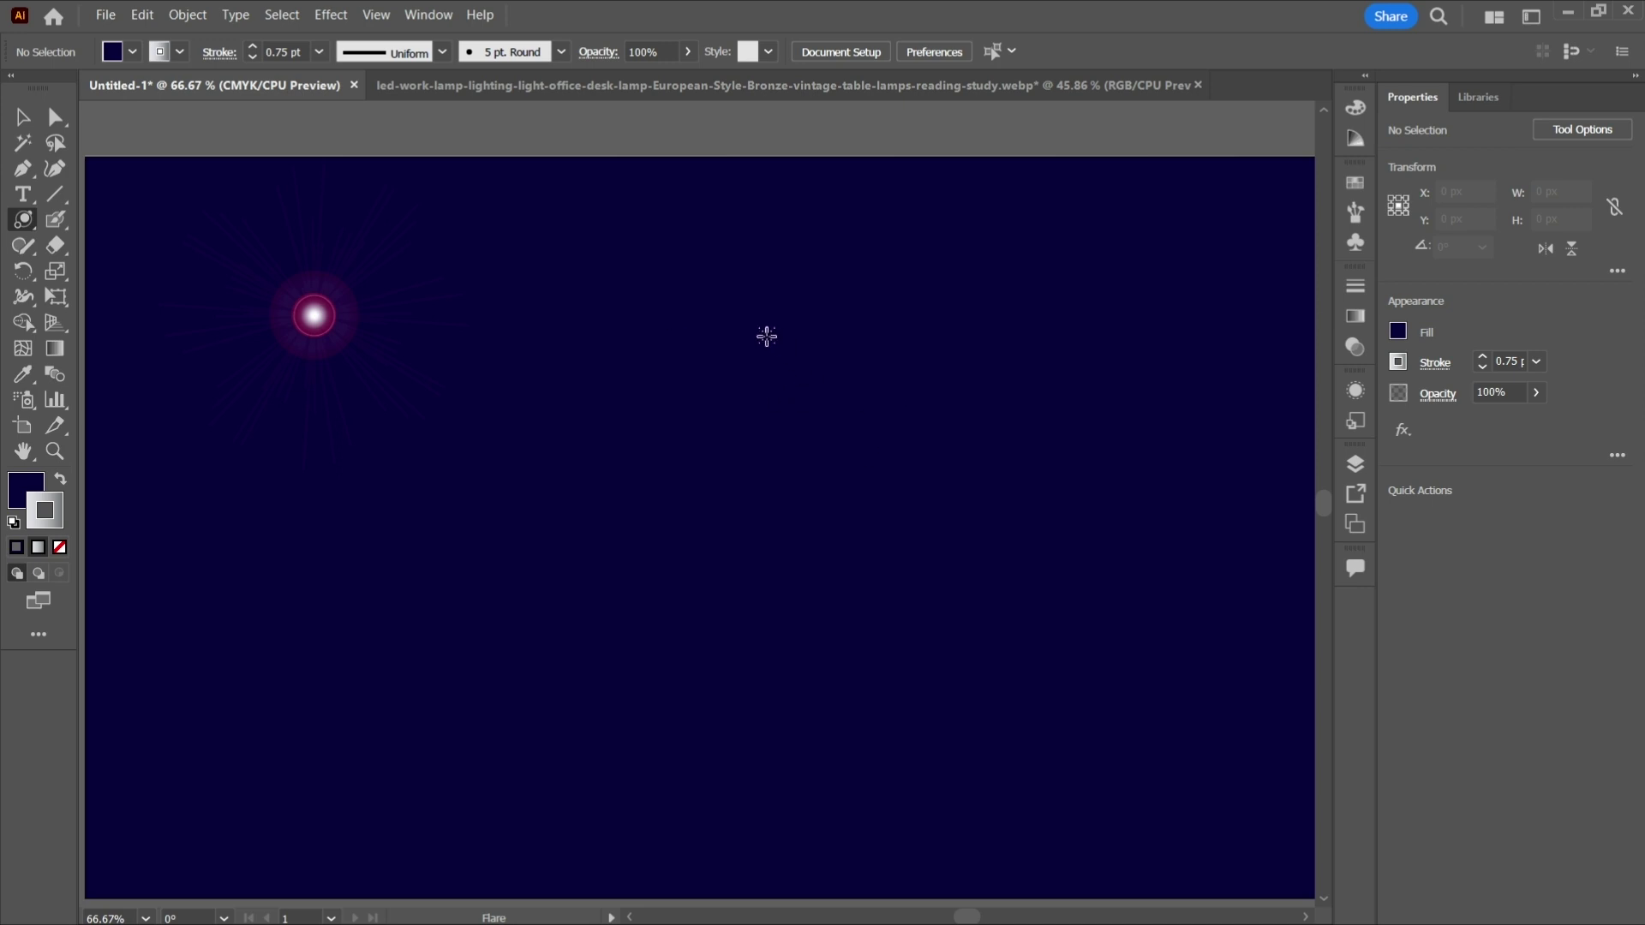
{"action": "left_click_drag", "start_coordinate": [657, 343], "coordinate": [943, 400]}
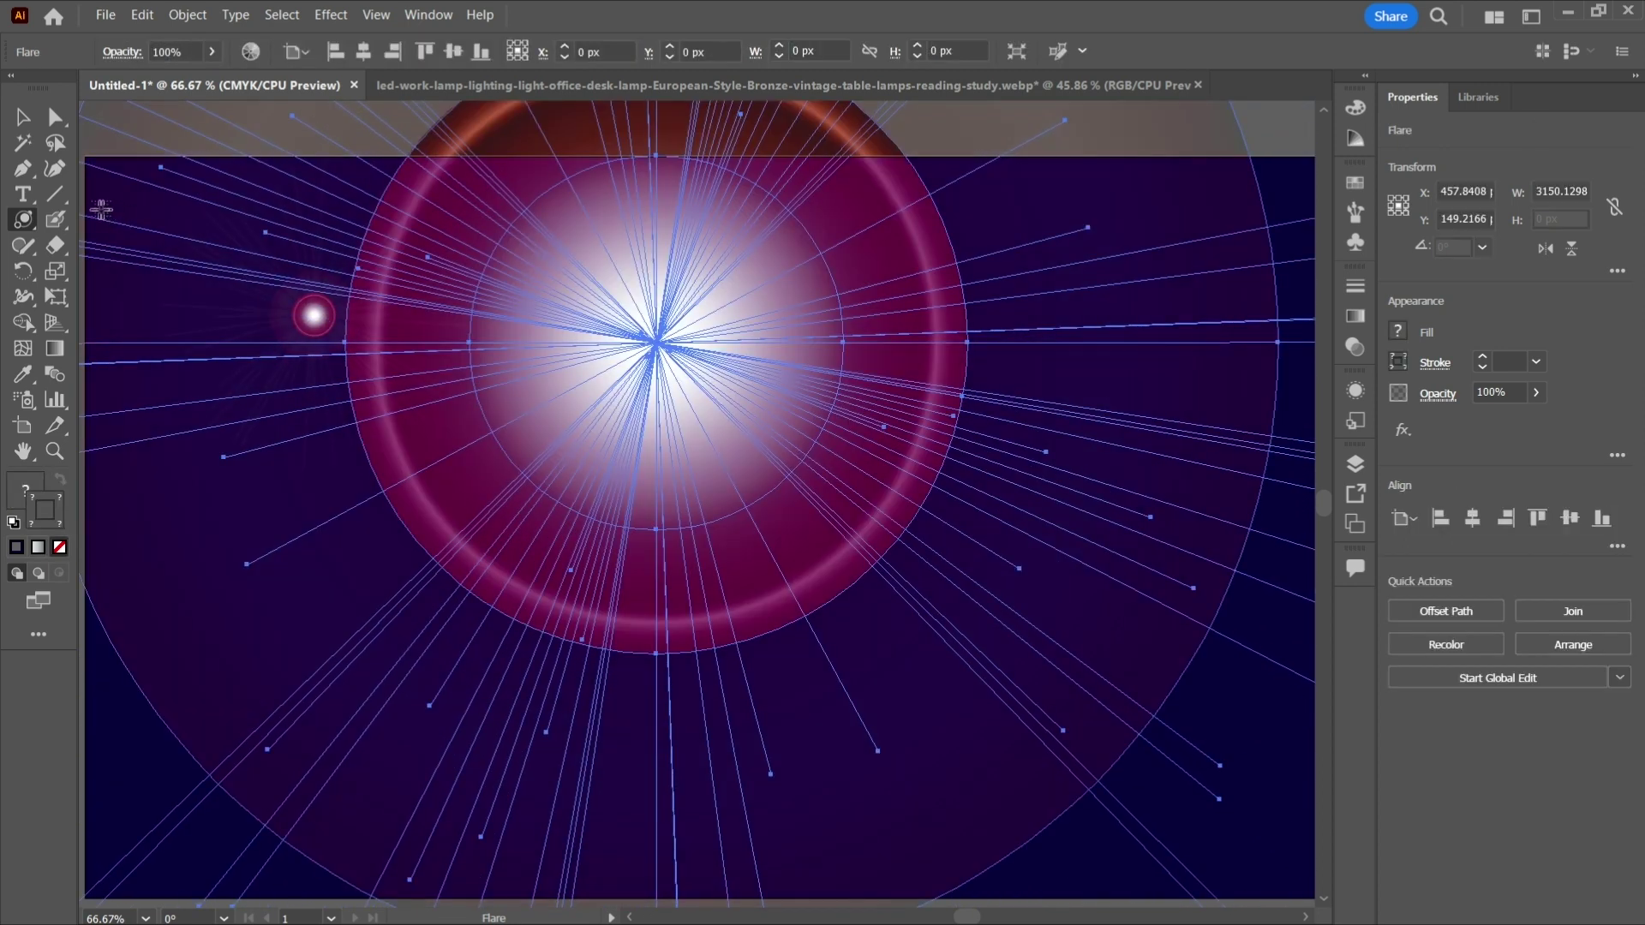
{"action": "left_click", "coordinate": [23, 117]}
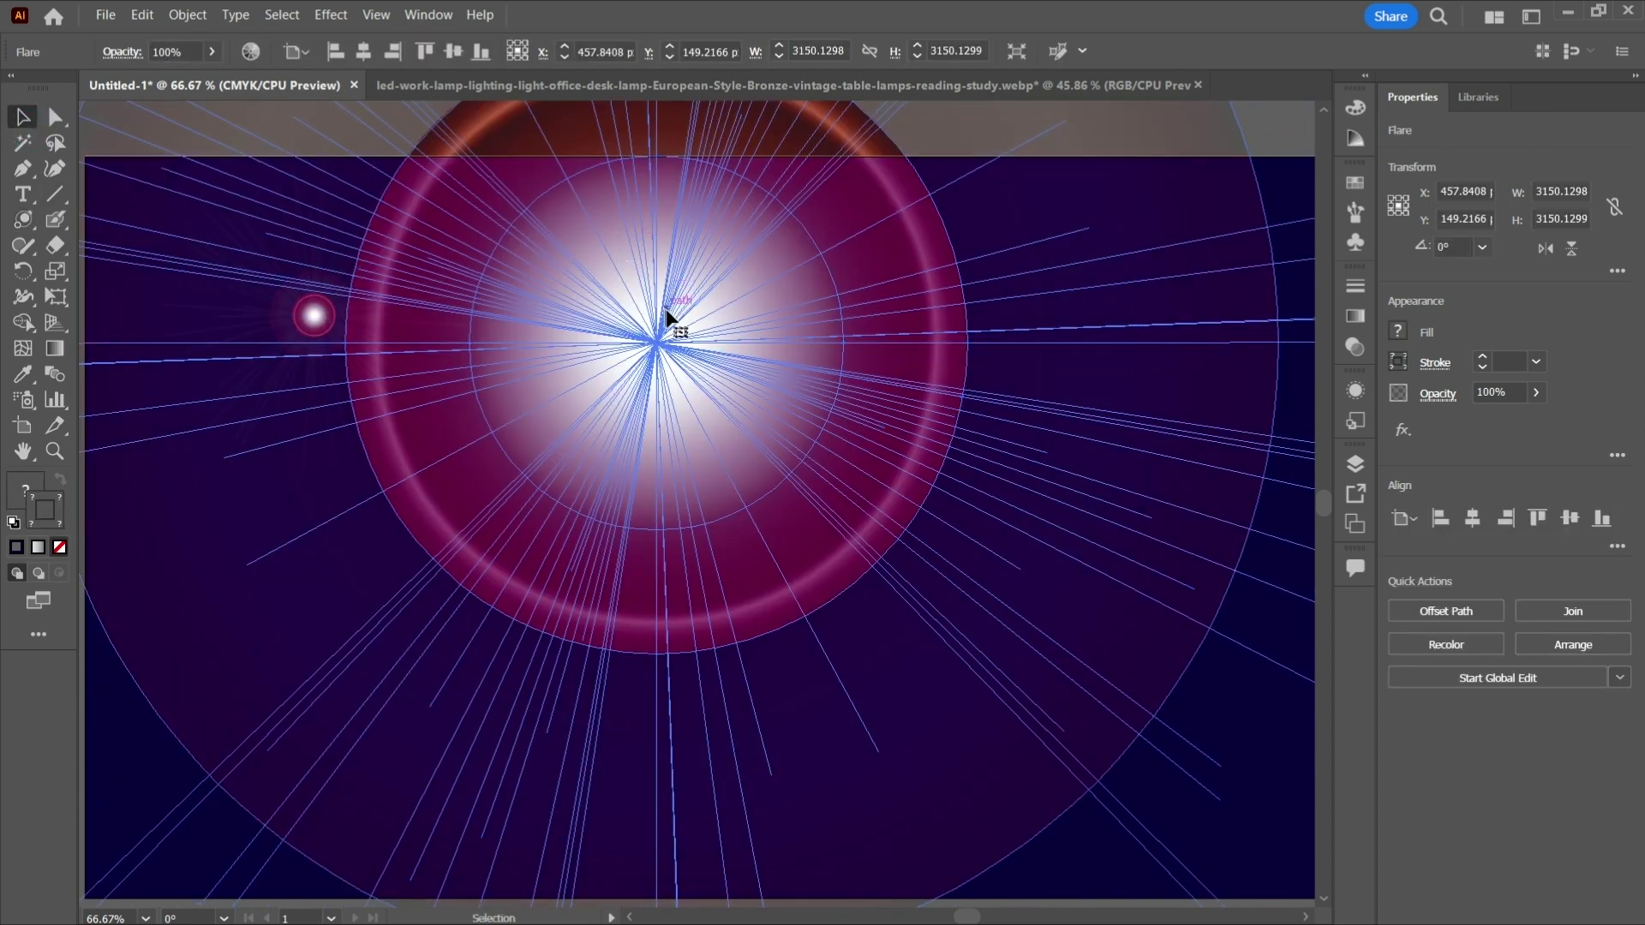
Move the large flare down to about the middle of the artboard and deselect it
{"action": "left_click_drag", "start_coordinate": [674, 341], "coordinate": [689, 509]}
{"action": "left_click_drag", "start_coordinate": [560, 246], "coordinate": [557, 244]}
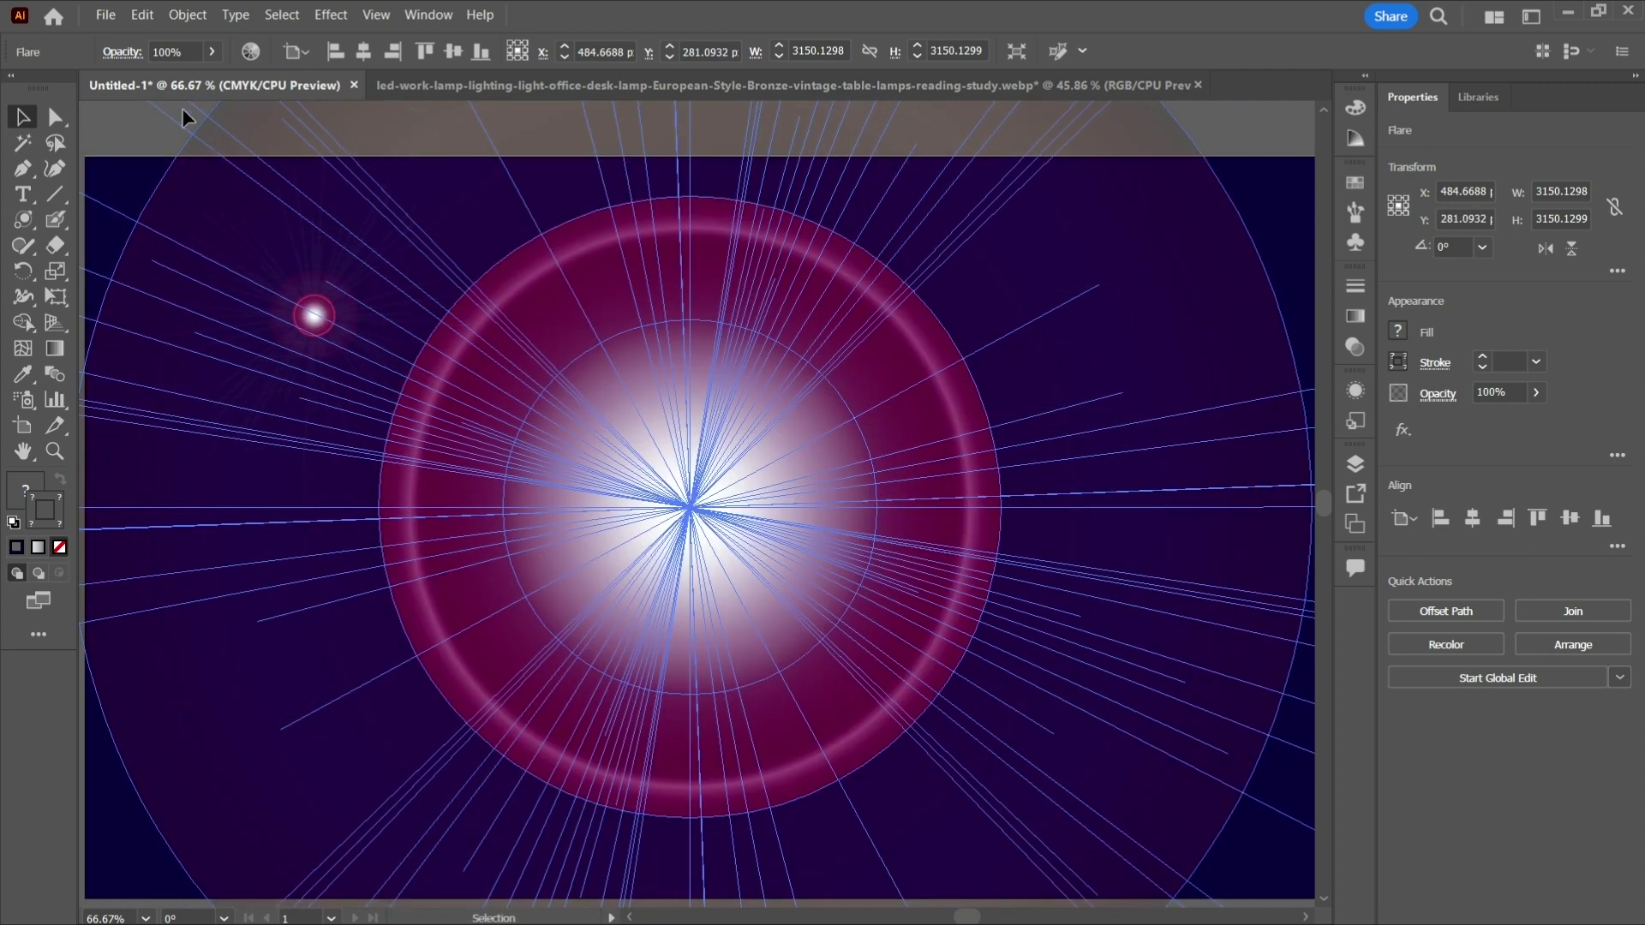
{"action": "left_click", "coordinate": [110, 140]}
{"action": "scroll", "coordinate": [640, 434], "scroll_direction": "left", "scroll_amount": 1}
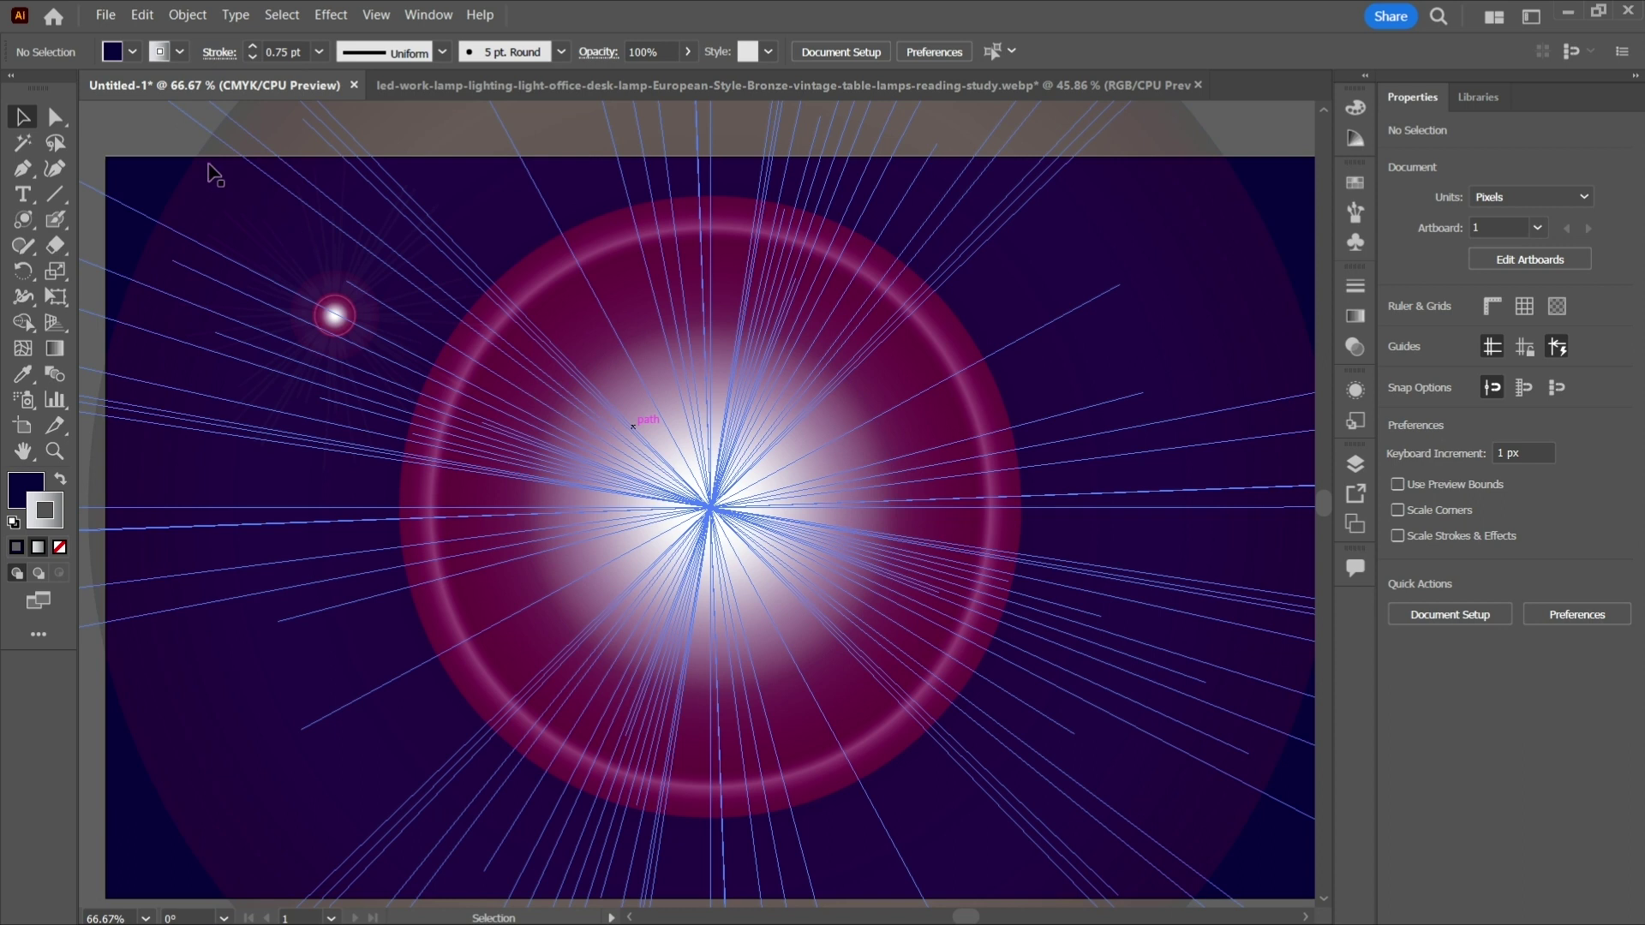
{"action": "scroll", "coordinate": [621, 450], "scroll_direction": "up", "scroll_amount": 2}
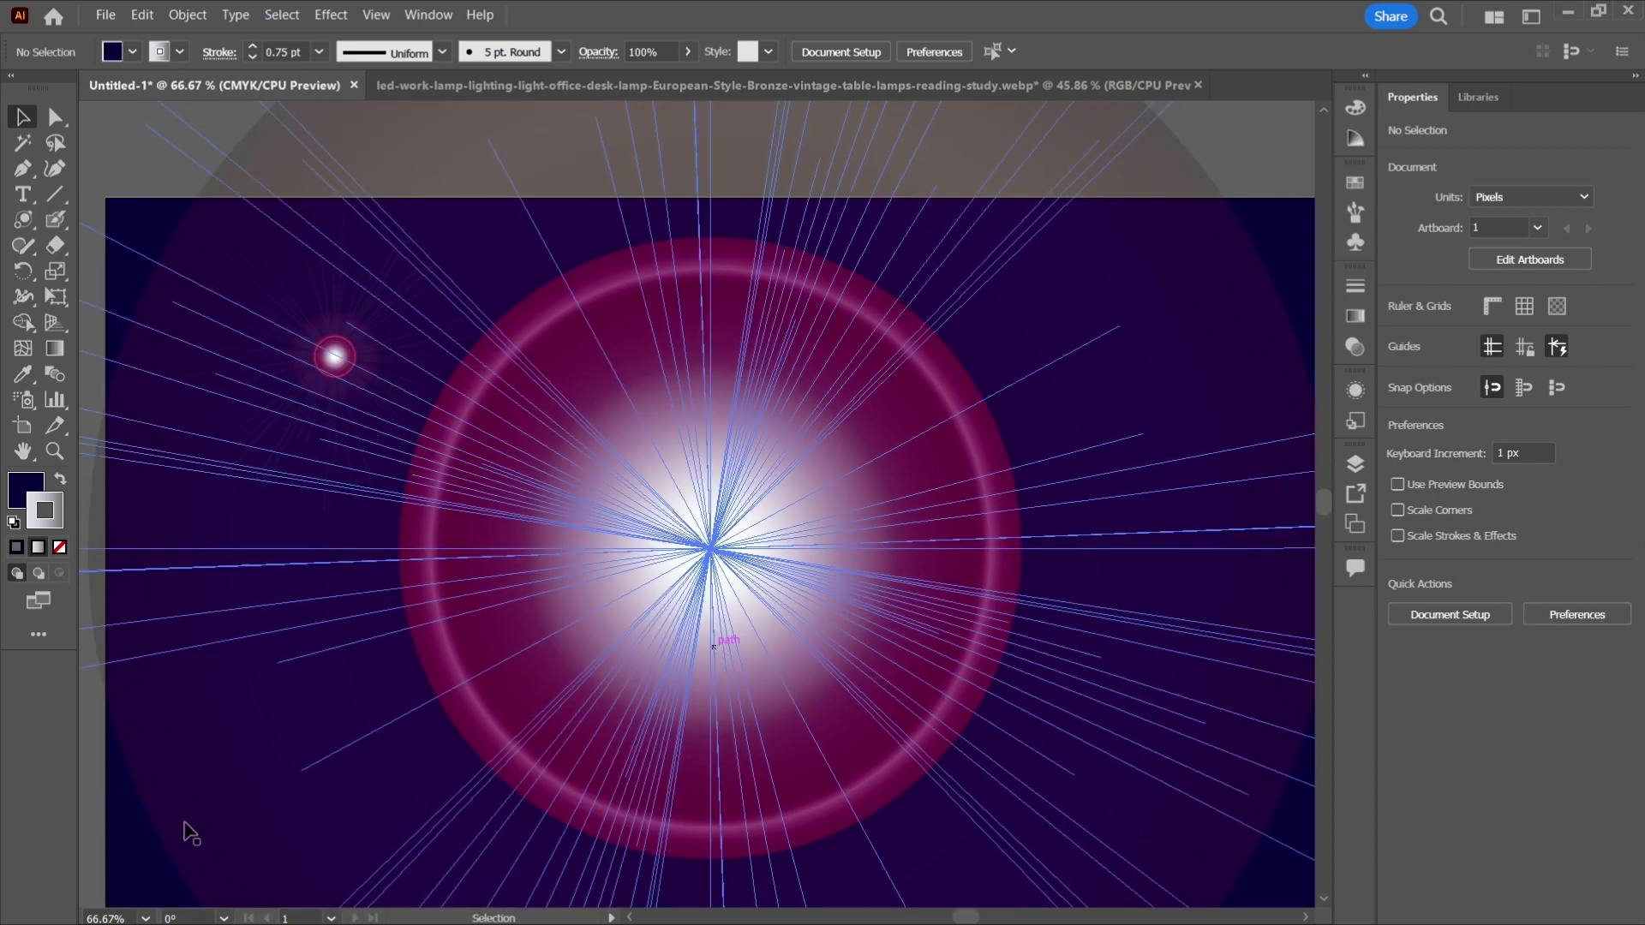
{"action": "scroll", "coordinate": [240, 778], "scroll_direction": "down", "scroll_amount": 3}
{"action": "scroll", "coordinate": [766, 715], "scroll_direction": "down", "scroll_amount": 4}
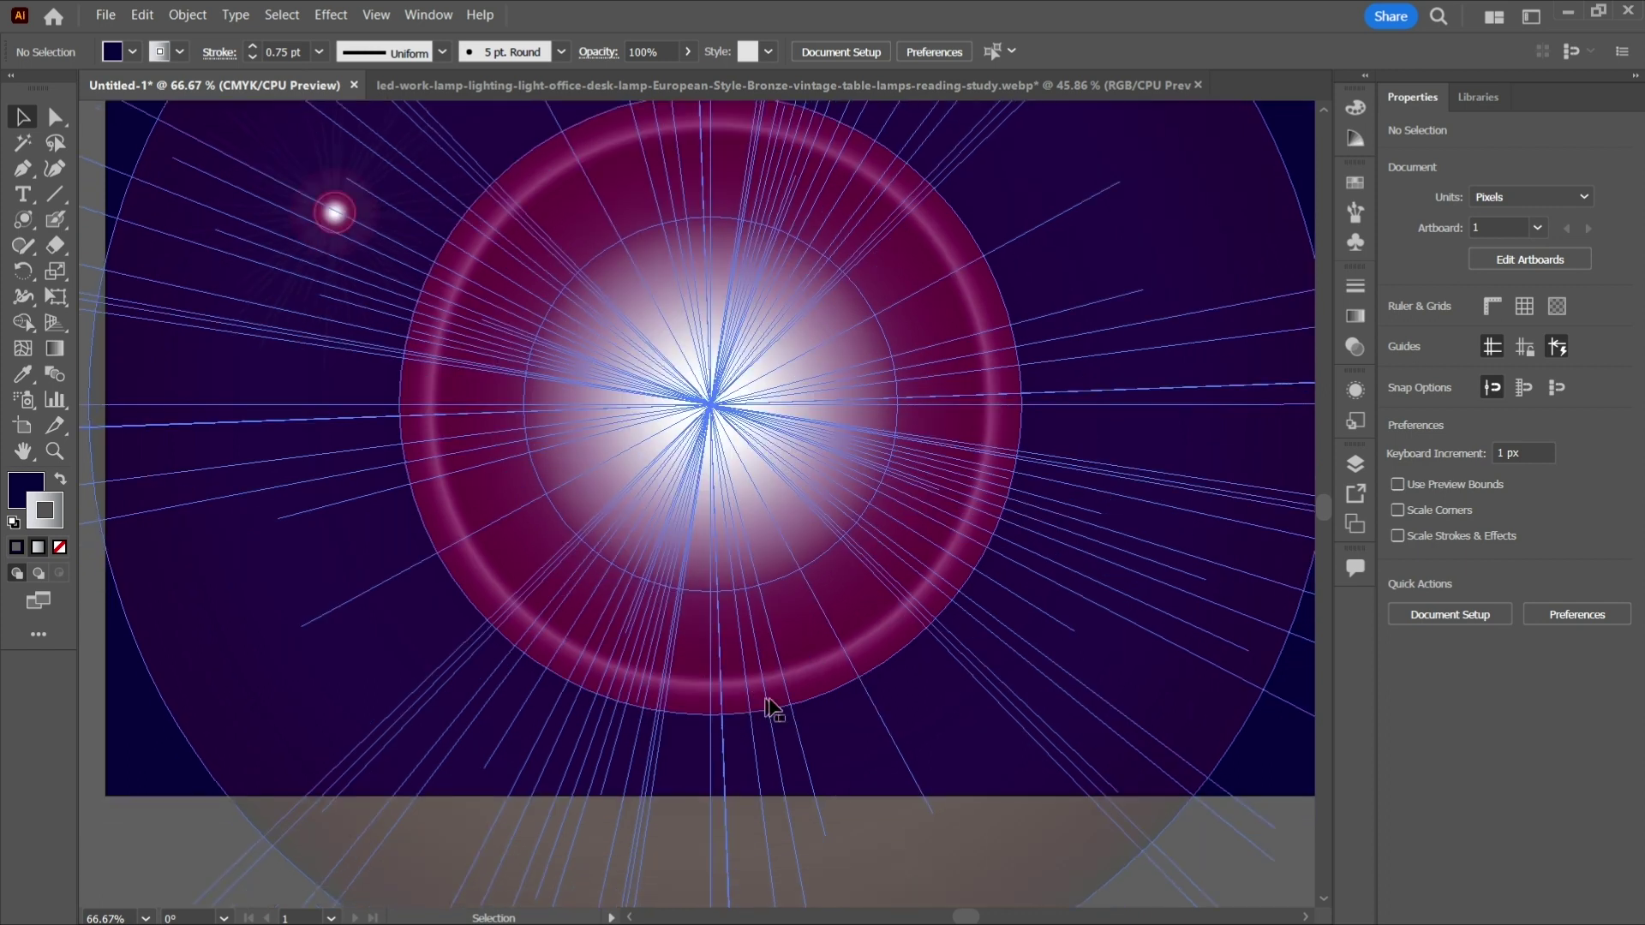
{"action": "scroll", "coordinate": [1169, 900], "scroll_direction": "up", "scroll_amount": 1}
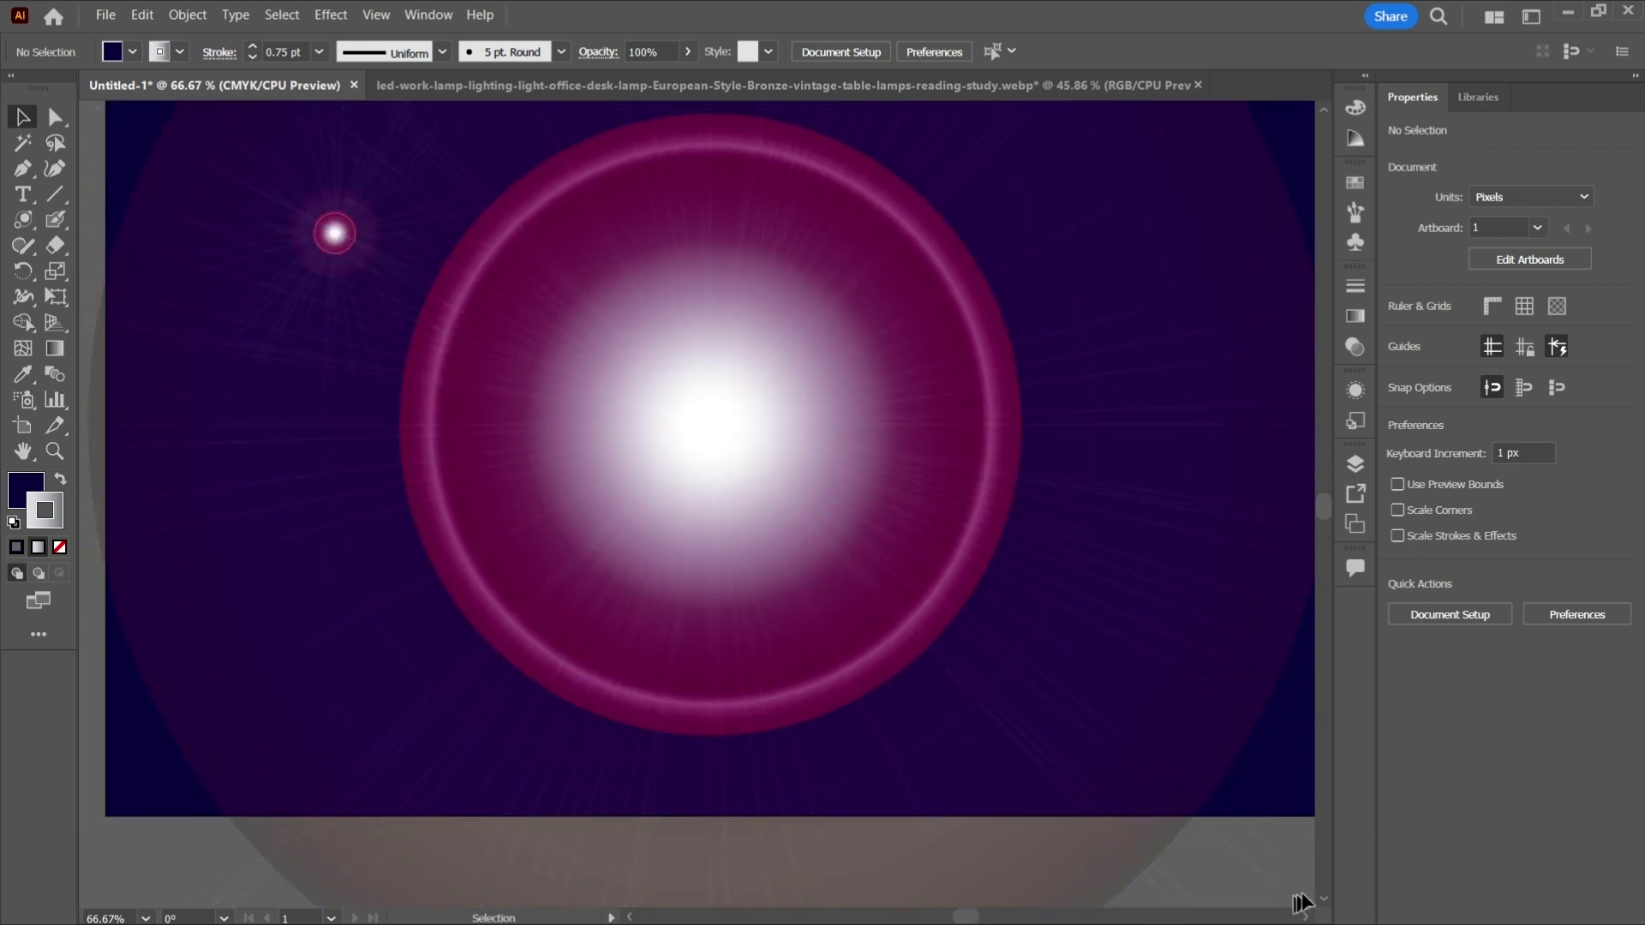
{"action": "scroll", "coordinate": [1362, 848], "scroll_direction": "up", "scroll_amount": 1}
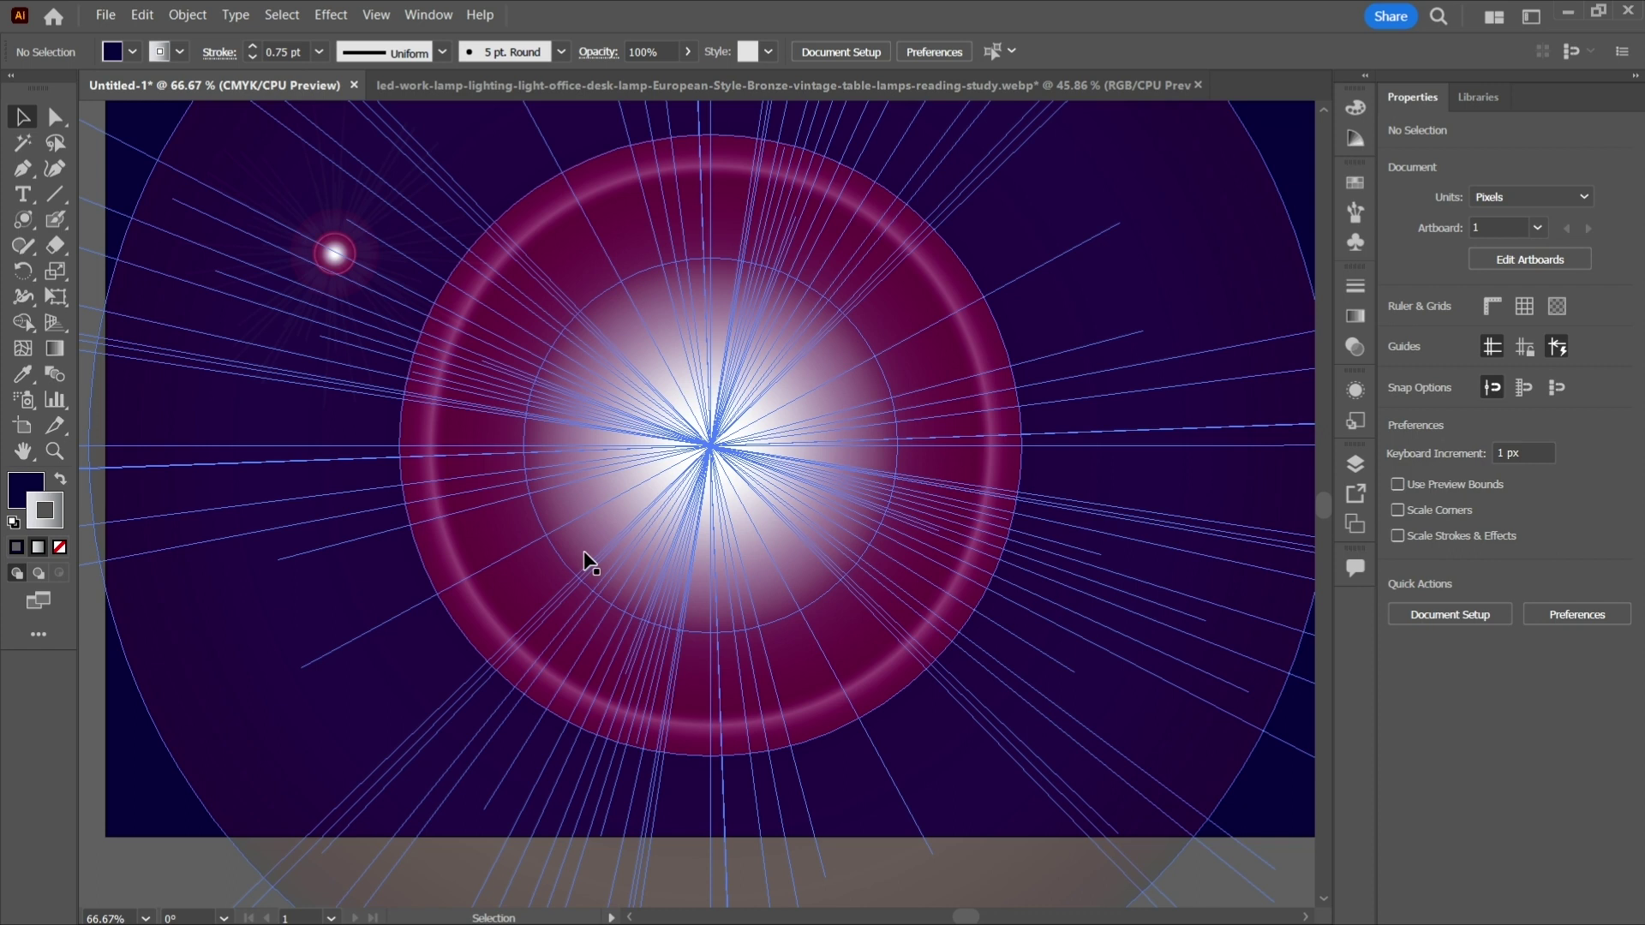
Isolate the navy background rectangle behind the flares and change its fill to white
{"action": "left_click", "coordinate": [163, 784]}
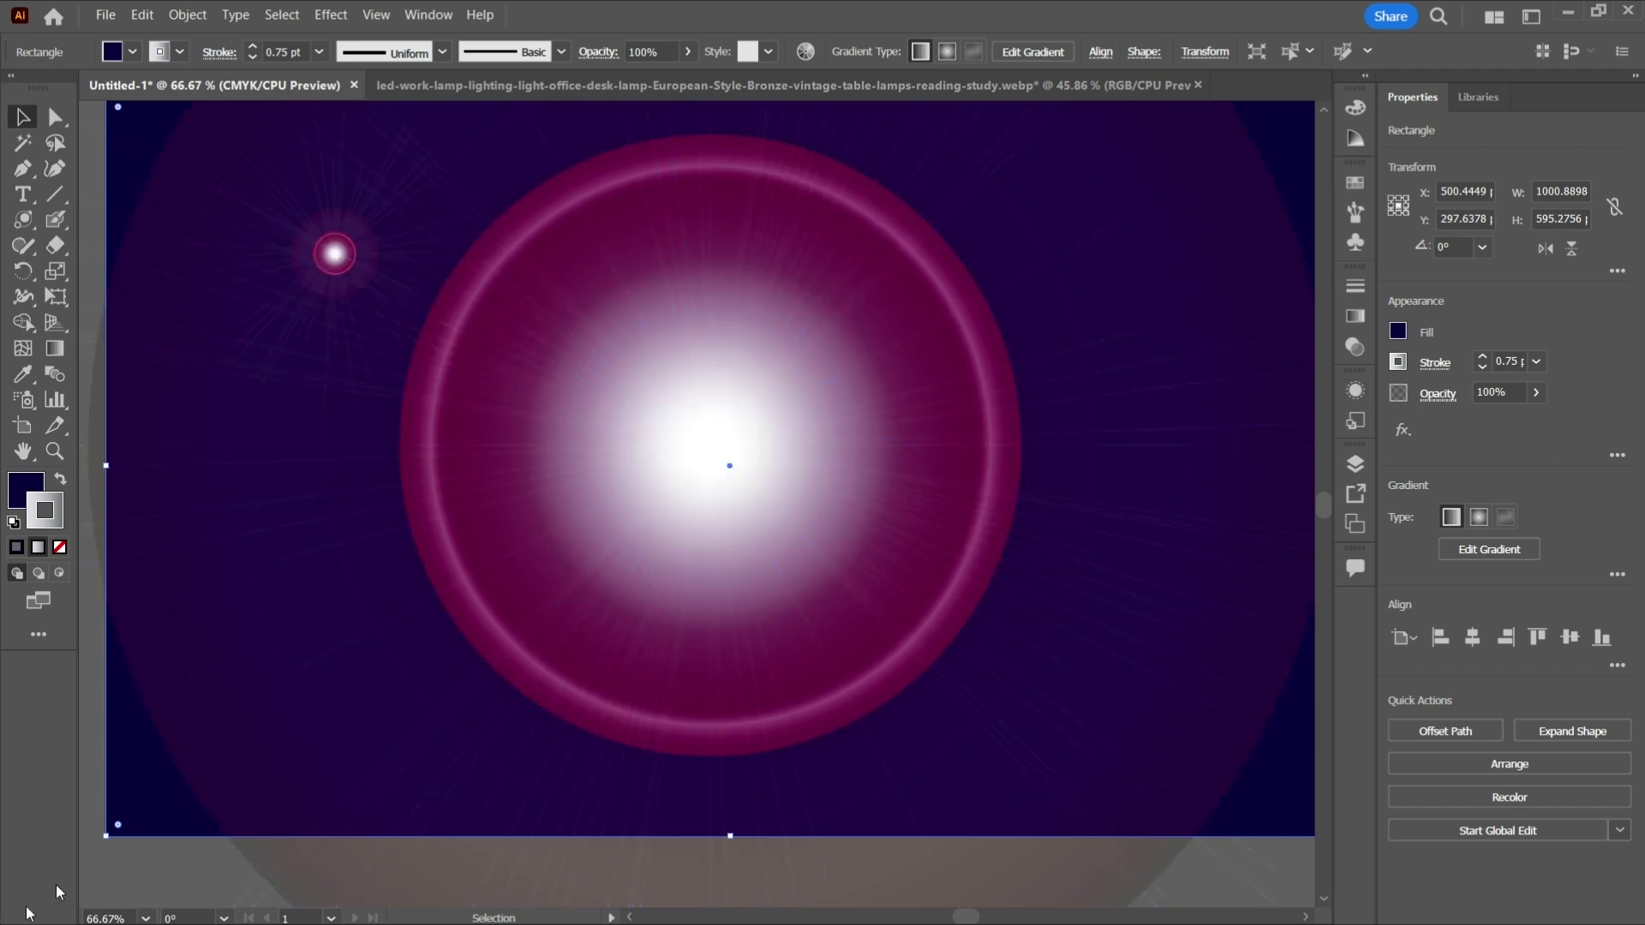
{"action": "double_click", "coordinate": [120, 753]}
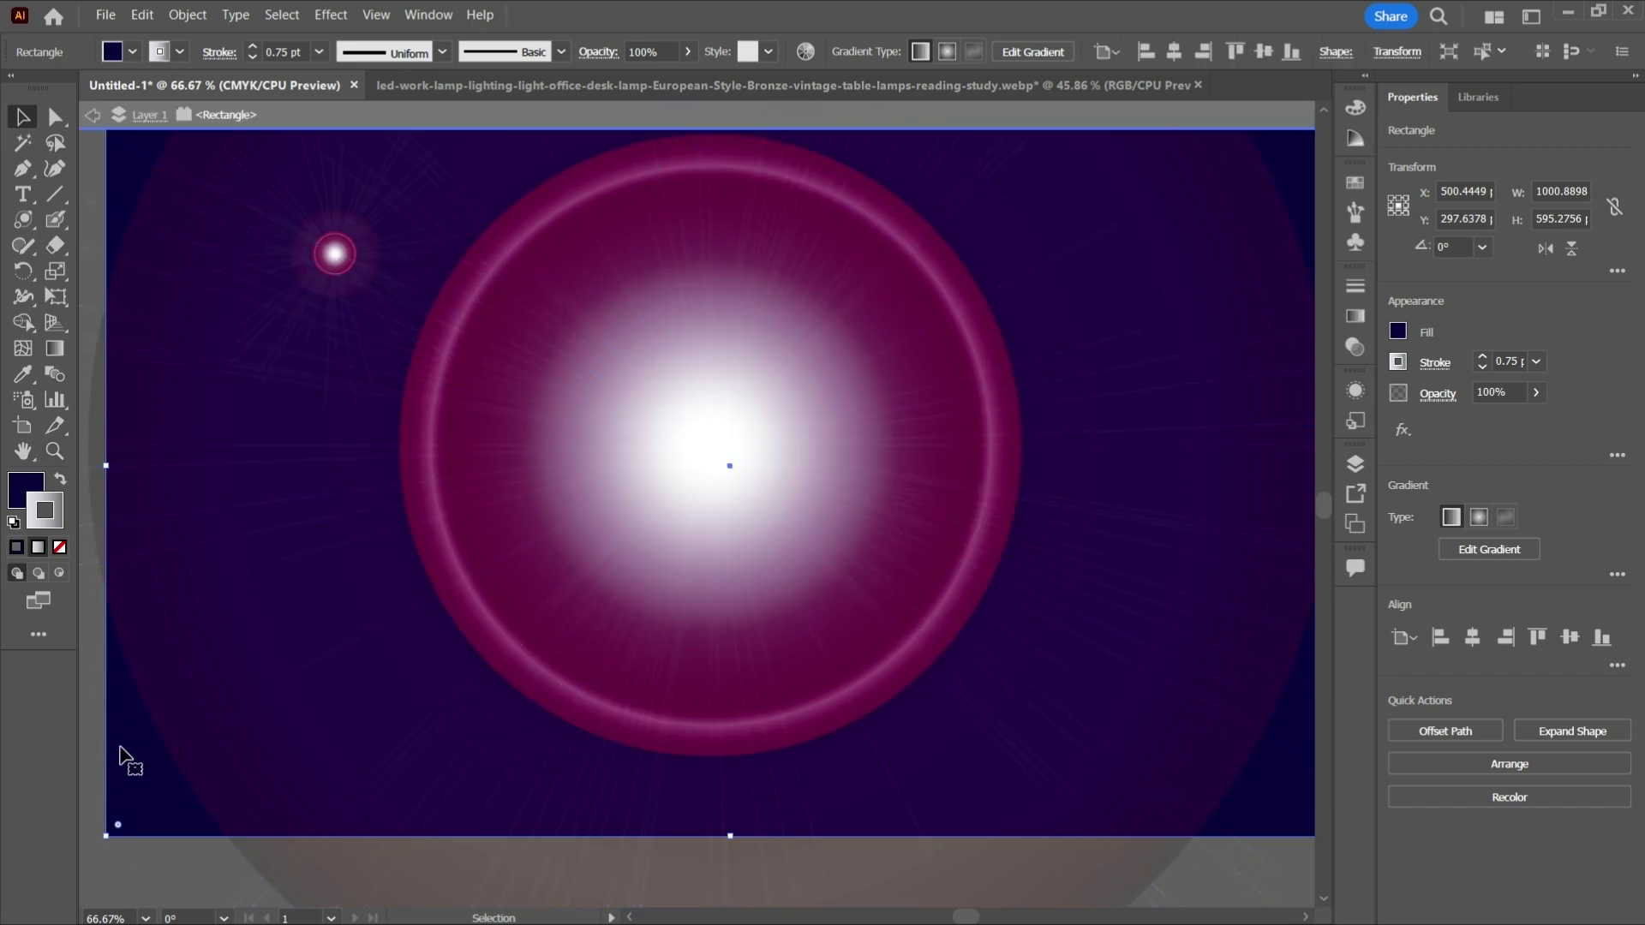
{"action": "left_click", "coordinate": [1398, 330]}
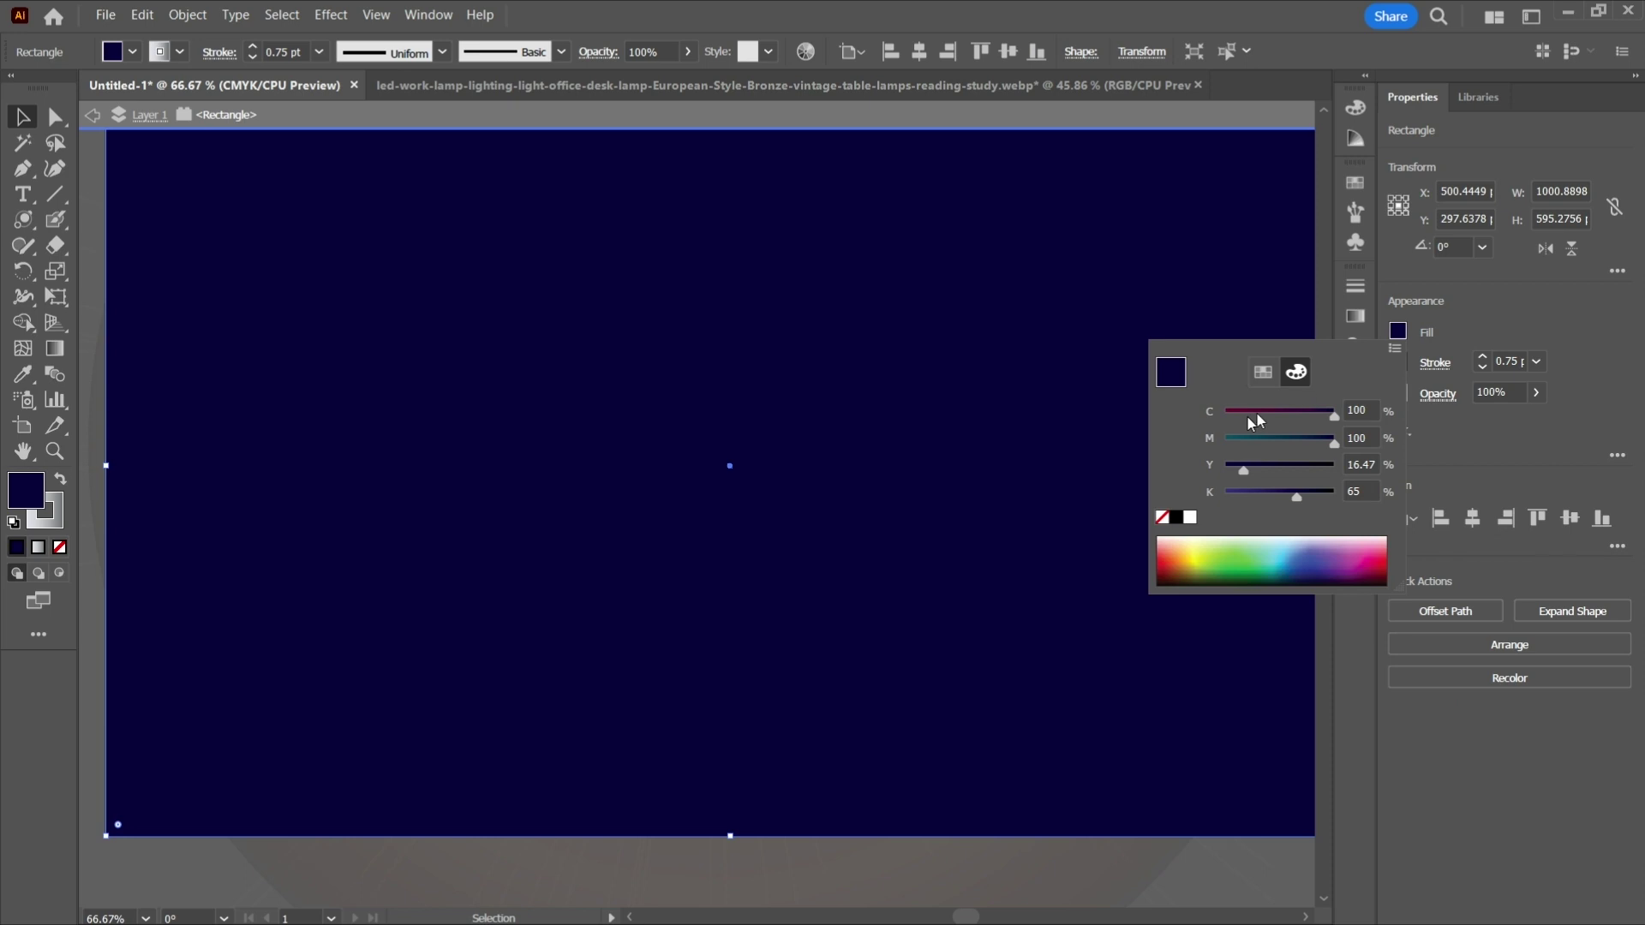
{"action": "left_click", "coordinate": [1190, 519]}
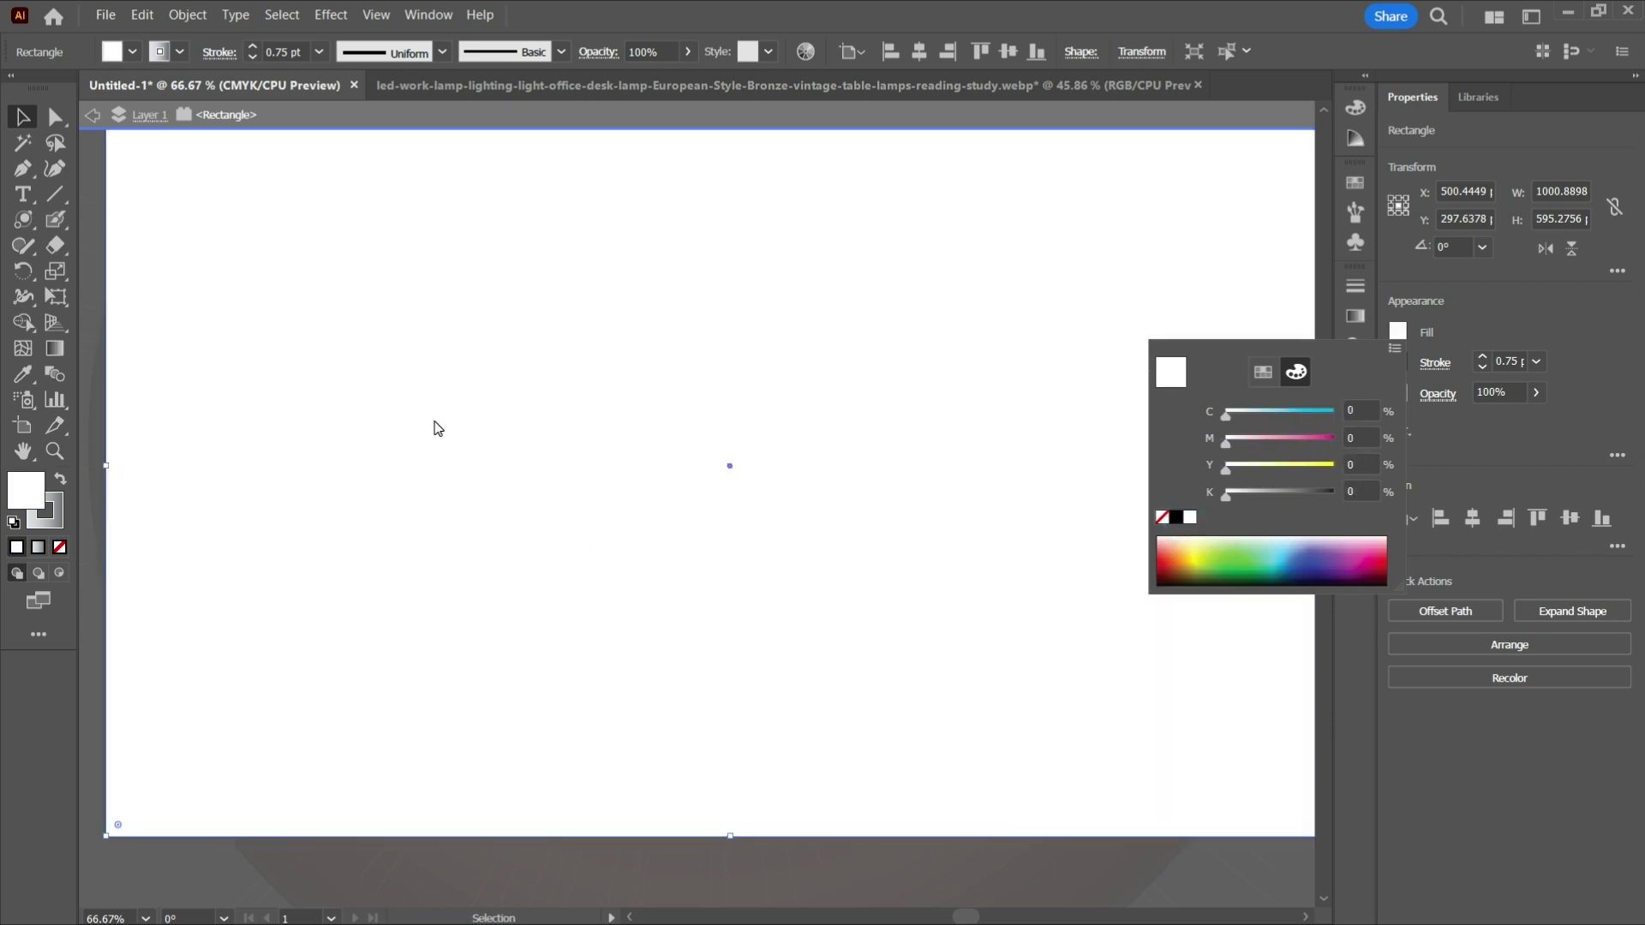
{"action": "key", "text": "period"}
Send the isolated white rectangle to the back of the stacking order
{"action": "right_click", "coordinate": [119, 260]}
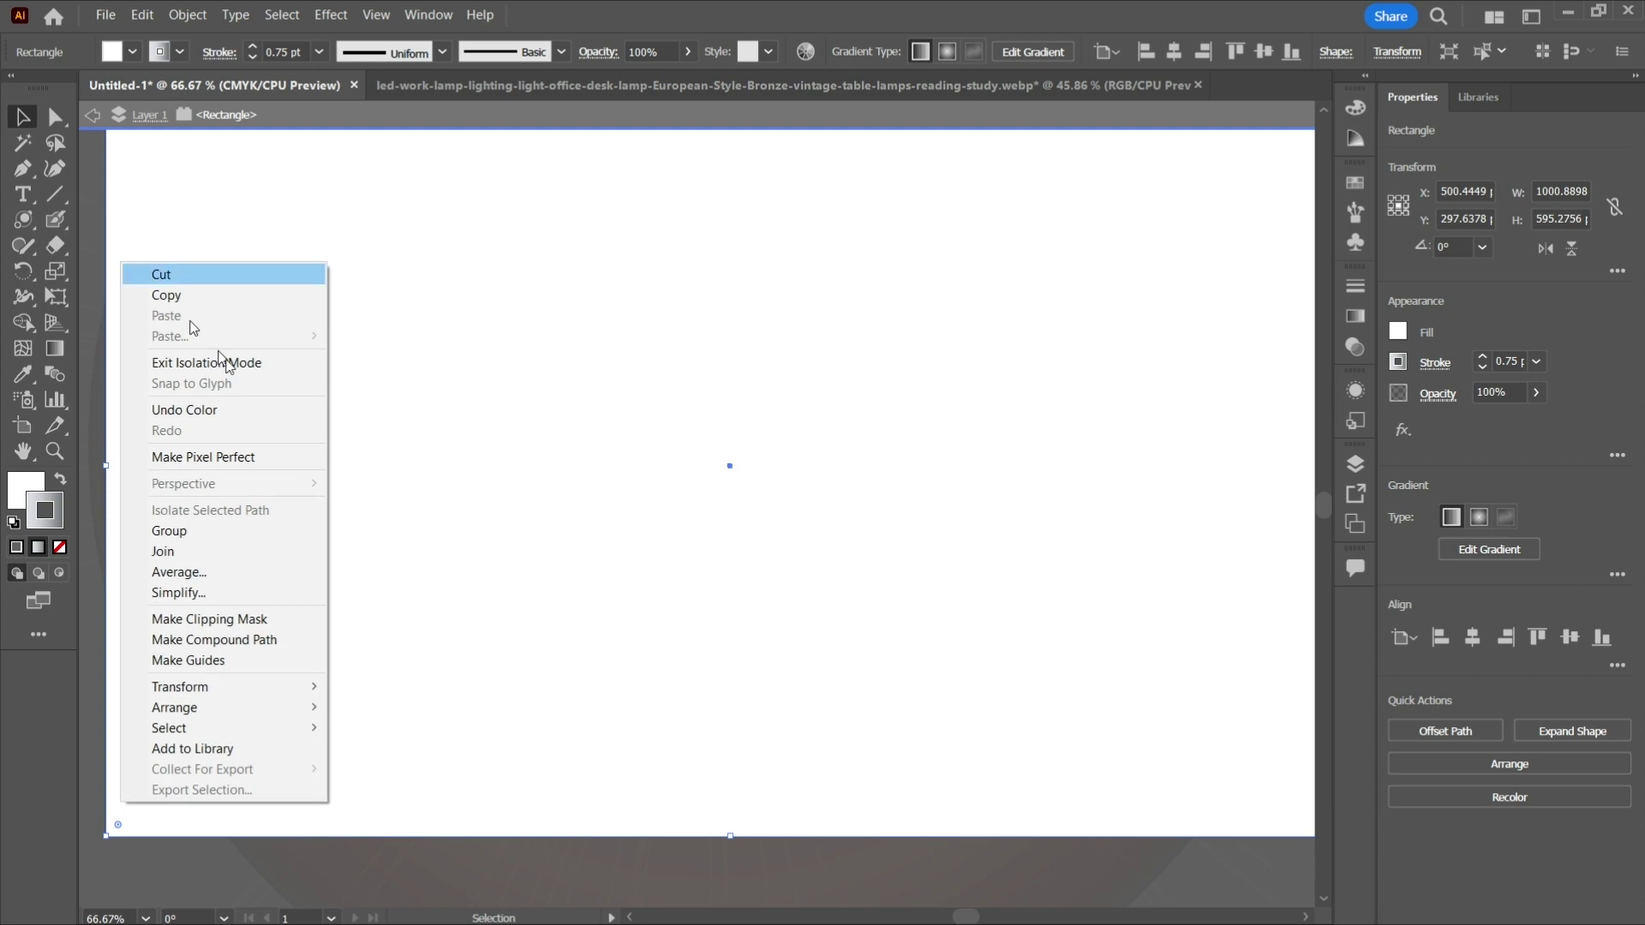
{"action": "mouse_move", "coordinate": [296, 711]}
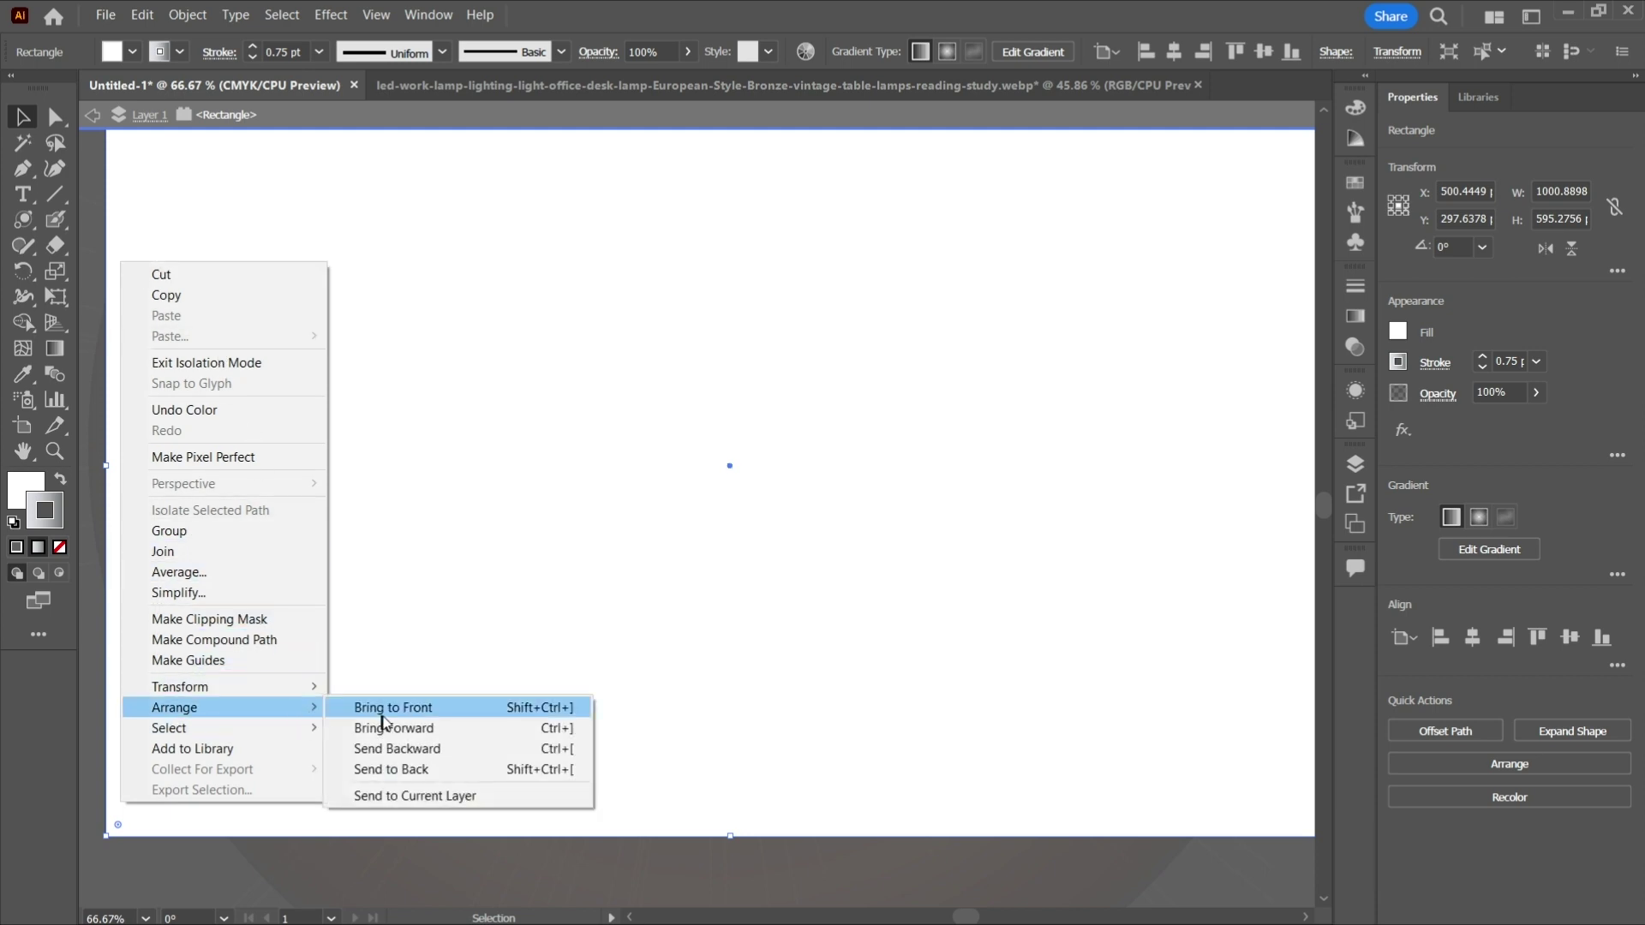
{"action": "left_click", "coordinate": [434, 769]}
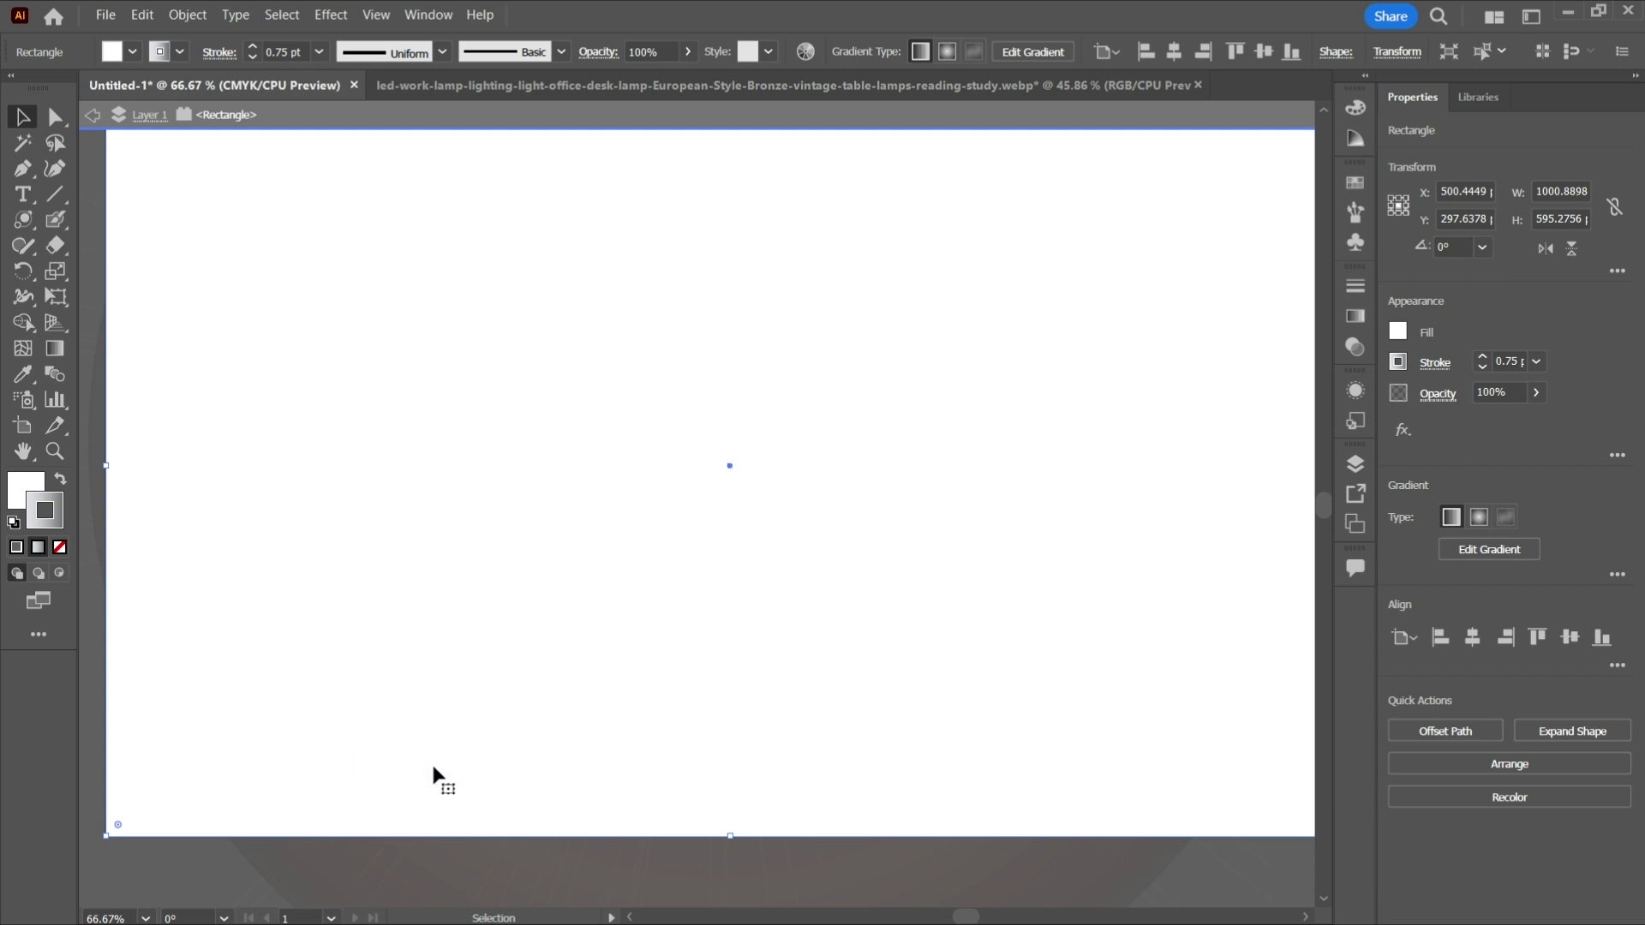
Move the isolated white rectangle down off the flares to about X 589, Y 856 px
{"action": "scroll", "coordinate": [432, 759], "scroll_direction": "up", "scroll_amount": 2}
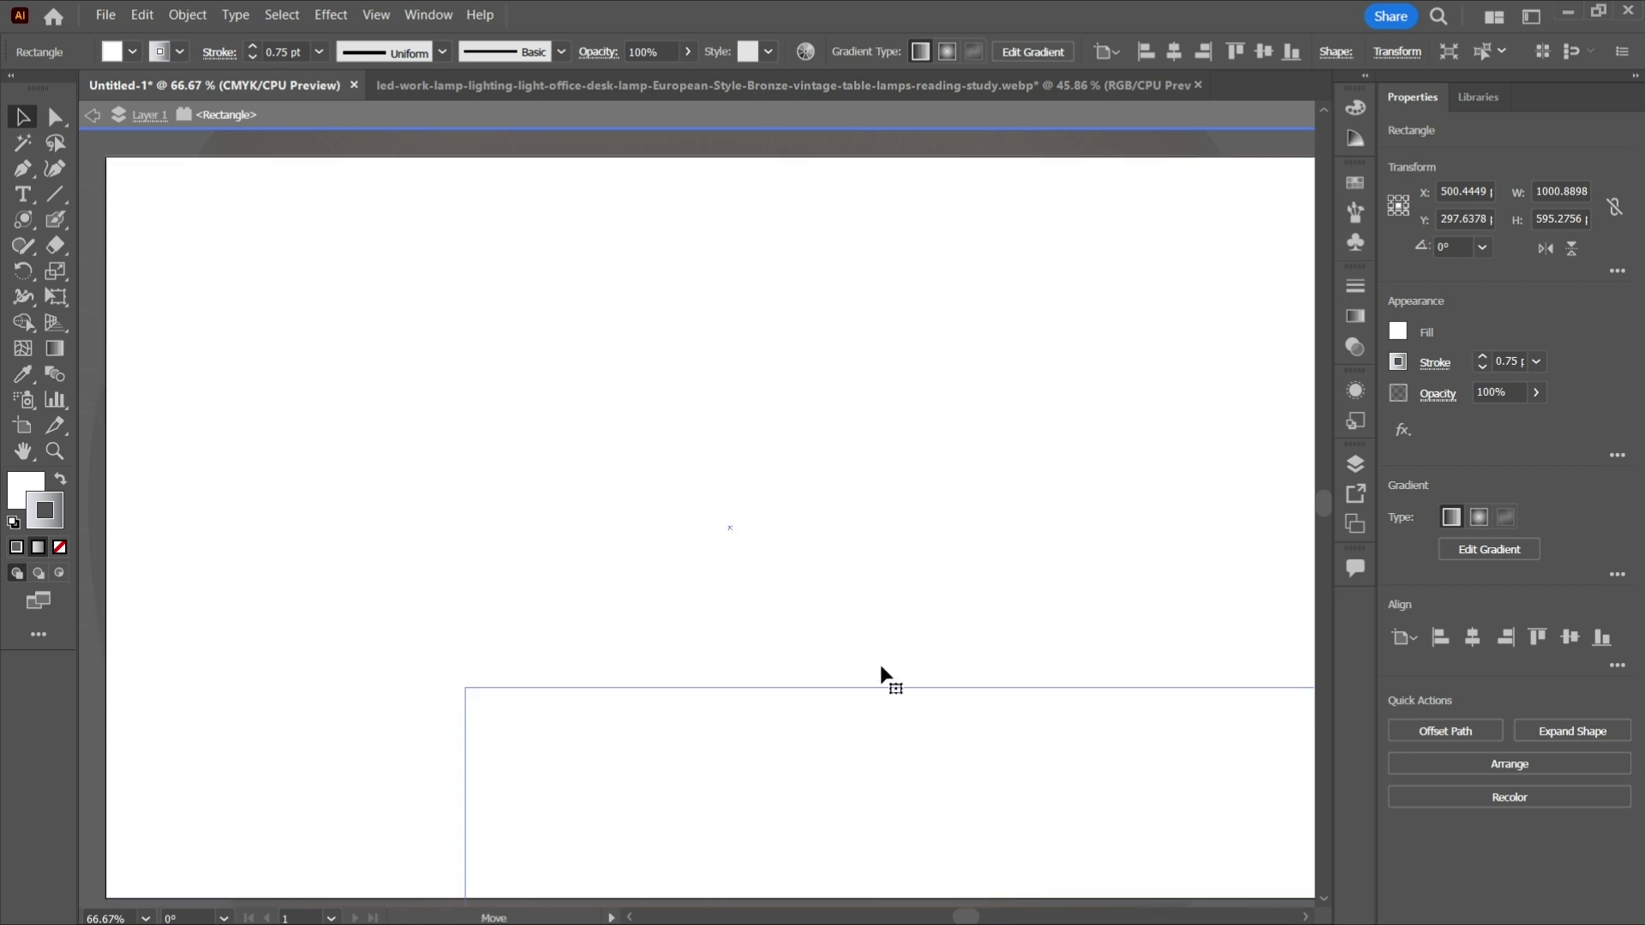
{"action": "left_click_drag", "start_coordinate": [854, 758], "coordinate": [711, 724]}
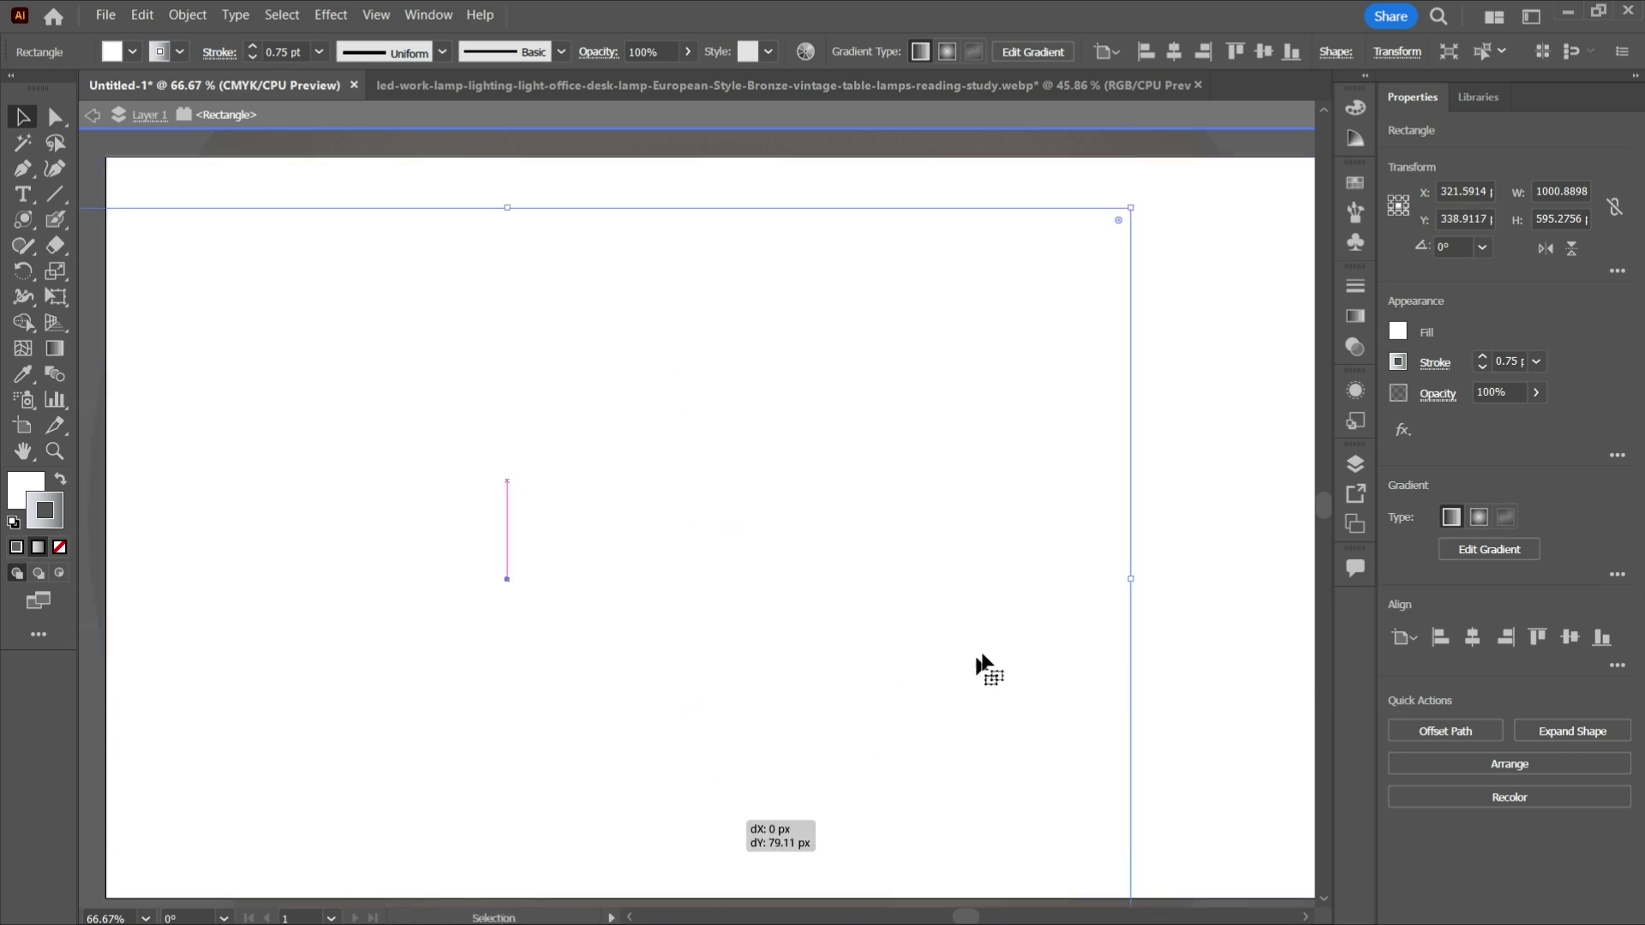
{"action": "scroll", "coordinate": [984, 661], "scroll_direction": "down", "scroll_amount": 2}
{"action": "left_click_drag", "start_coordinate": [987, 664], "coordinate": [907, 557]}
{"action": "scroll", "coordinate": [768, 463], "scroll_direction": "up", "scroll_amount": 4}
{"action": "left_click_drag", "start_coordinate": [768, 459], "coordinate": [924, 696]}
{"action": "scroll", "coordinate": [937, 635], "scroll_direction": "up", "scroll_amount": 3}
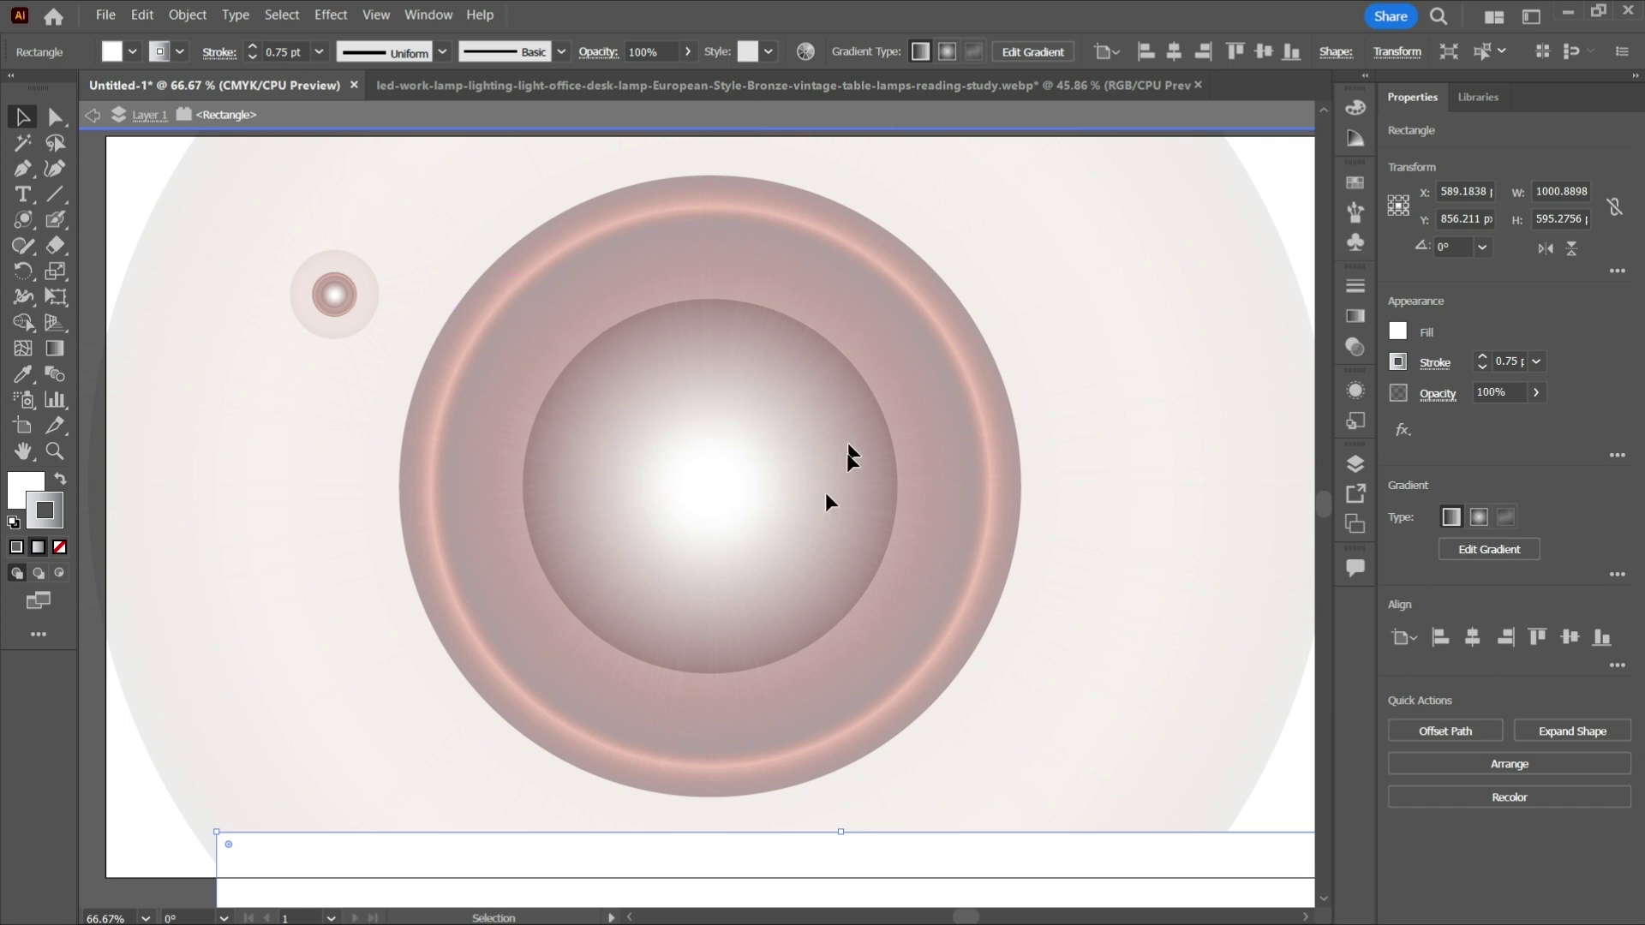
Undo the last moves of the white background rectangle
{"action": "key", "text": "ctrl+z"}
{"action": "key", "text": "ctrl+z"}
{"action": "key", "text": "ctrl+z"}
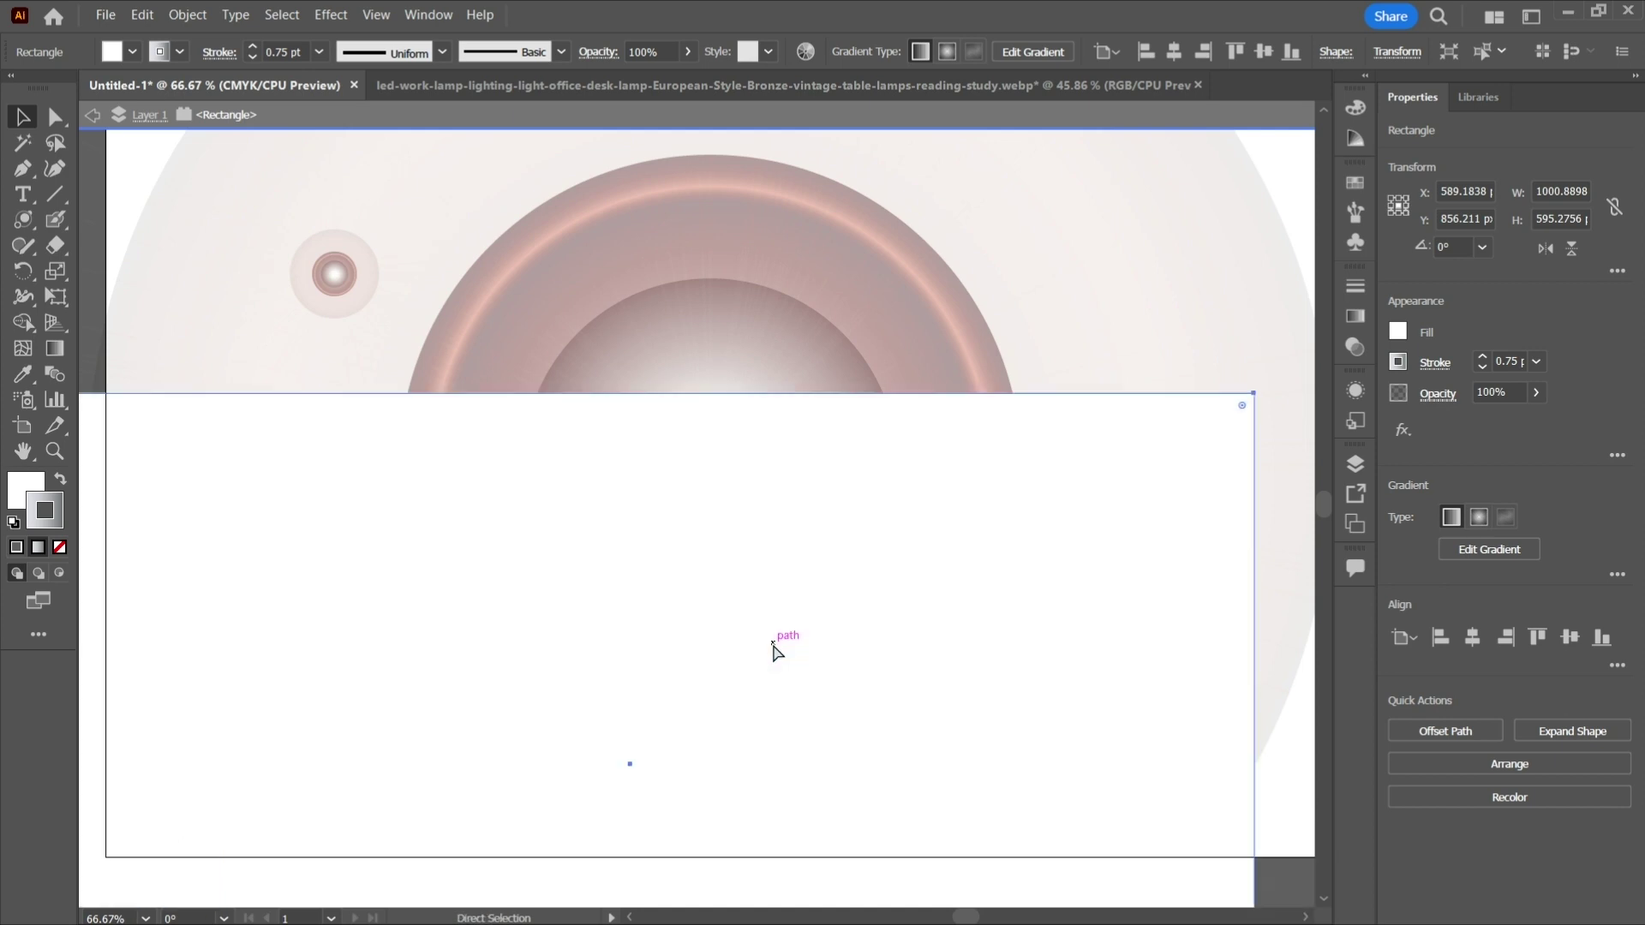
Undo the background rectangle's move, stacking and white fill changes, back to the navy fill behind the flares
{"action": "key", "text": "ctrl+z"}
{"action": "key", "text": "ctrl+z"}
{"action": "key", "text": "ctrl+z"}
{"action": "key", "text": "ctrl+z"}
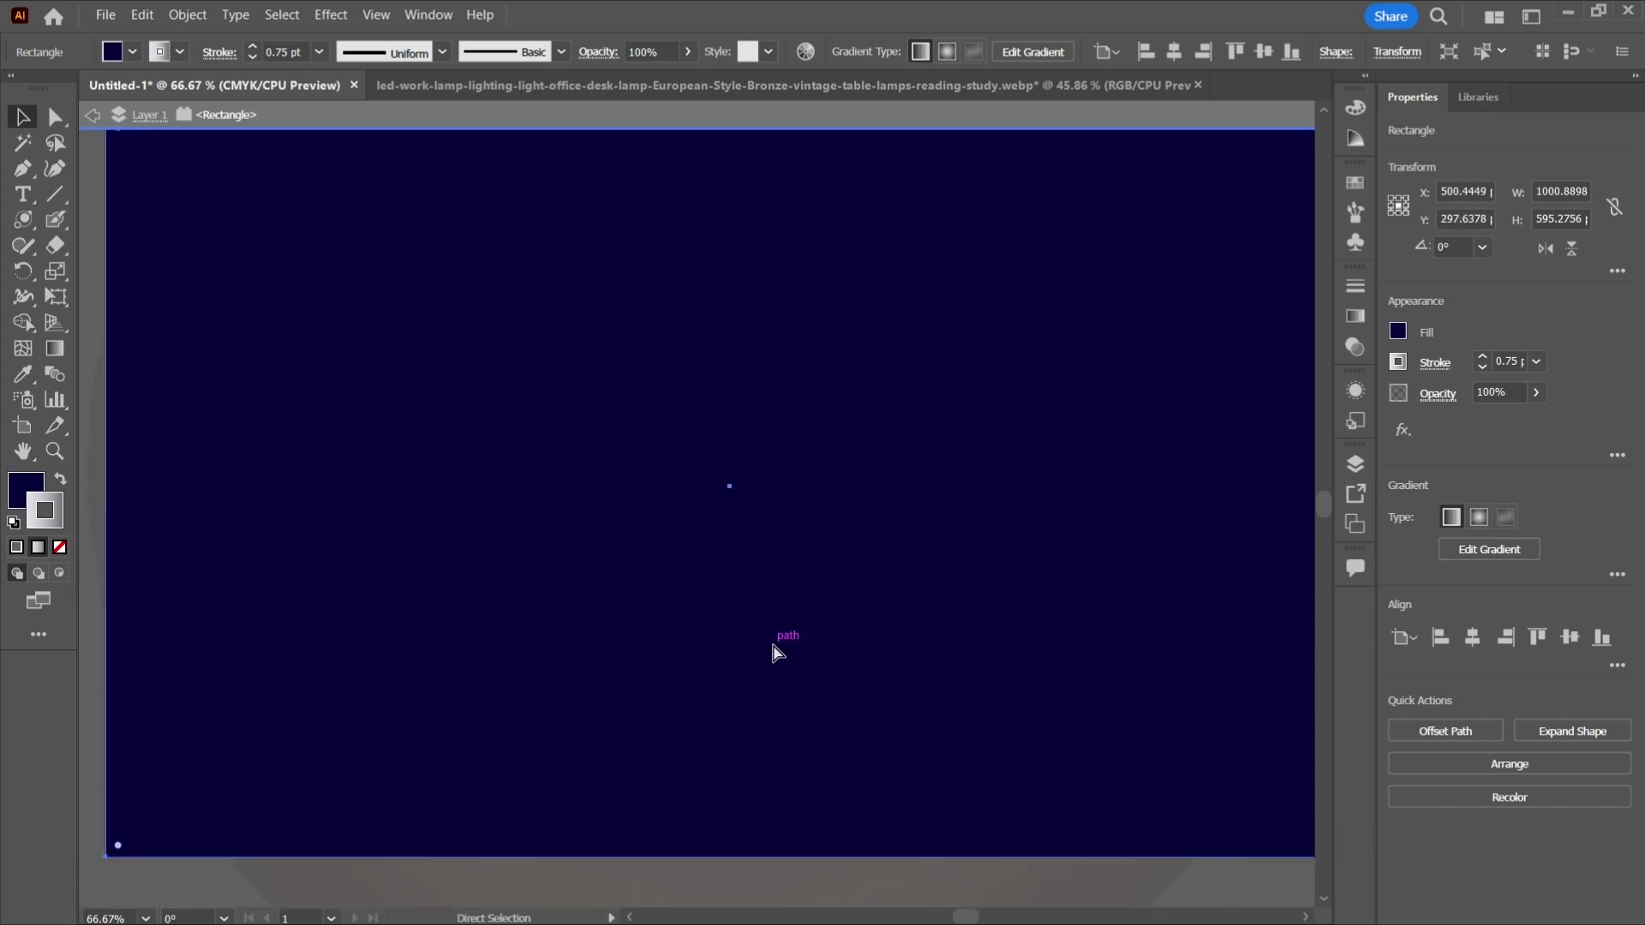
{"action": "scroll", "coordinate": [776, 651], "scroll_direction": "up", "scroll_amount": 2}
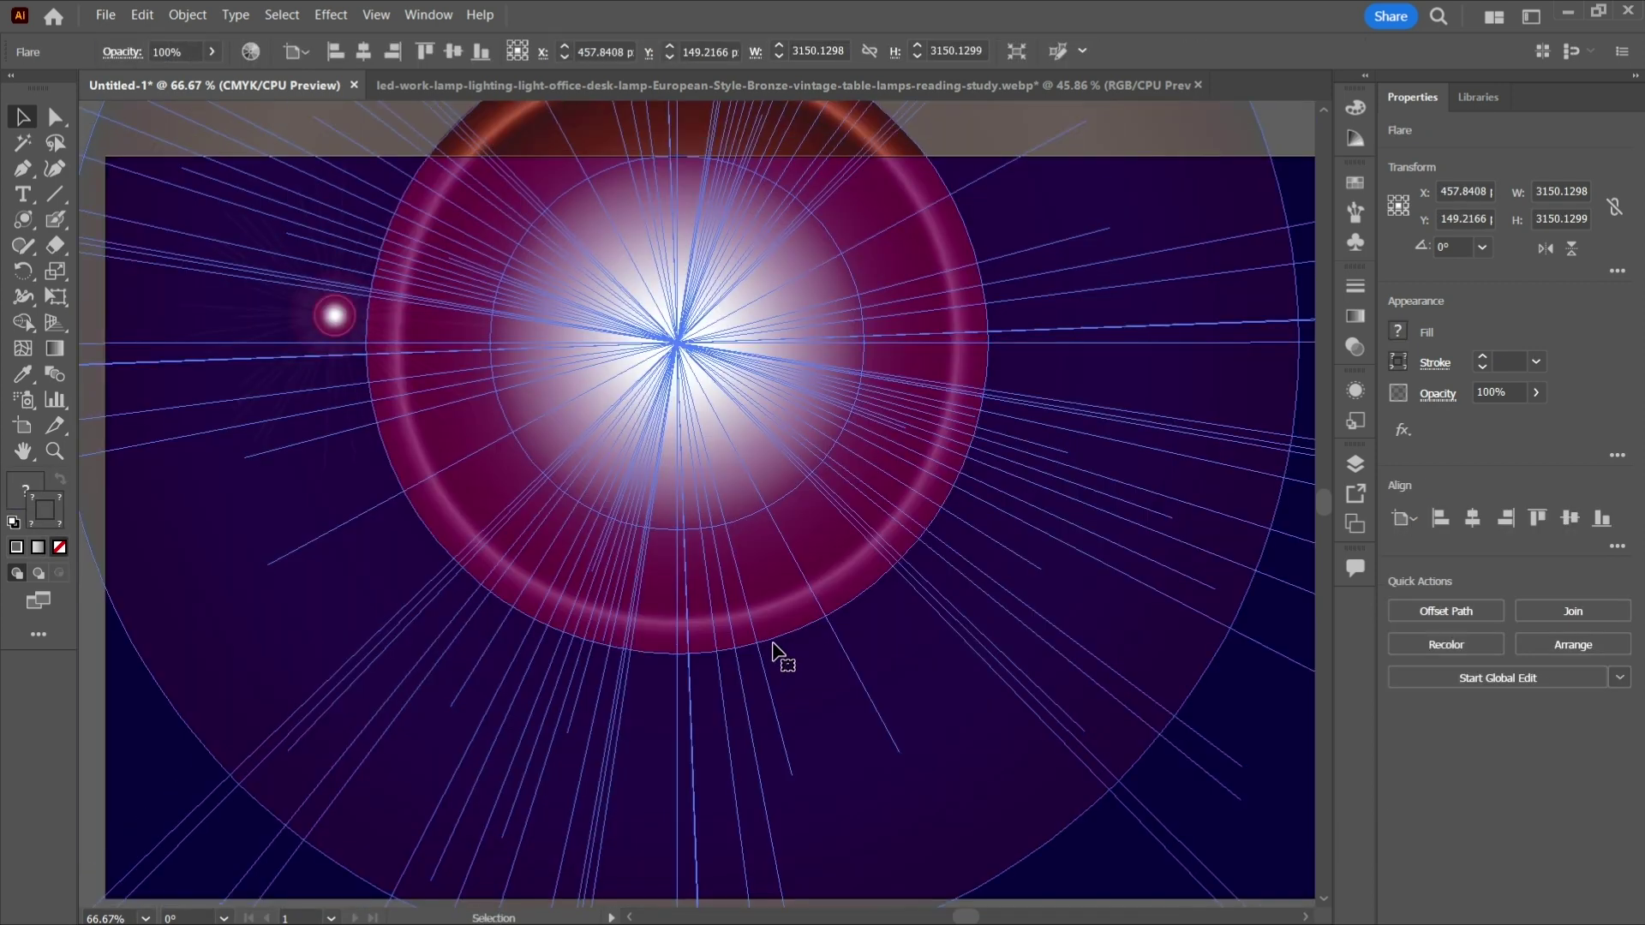
Remove the large flare and the small flare from the navy rectangle
{"action": "left_click", "coordinate": [1124, 896]}
{"action": "left_click", "coordinate": [844, 749]}
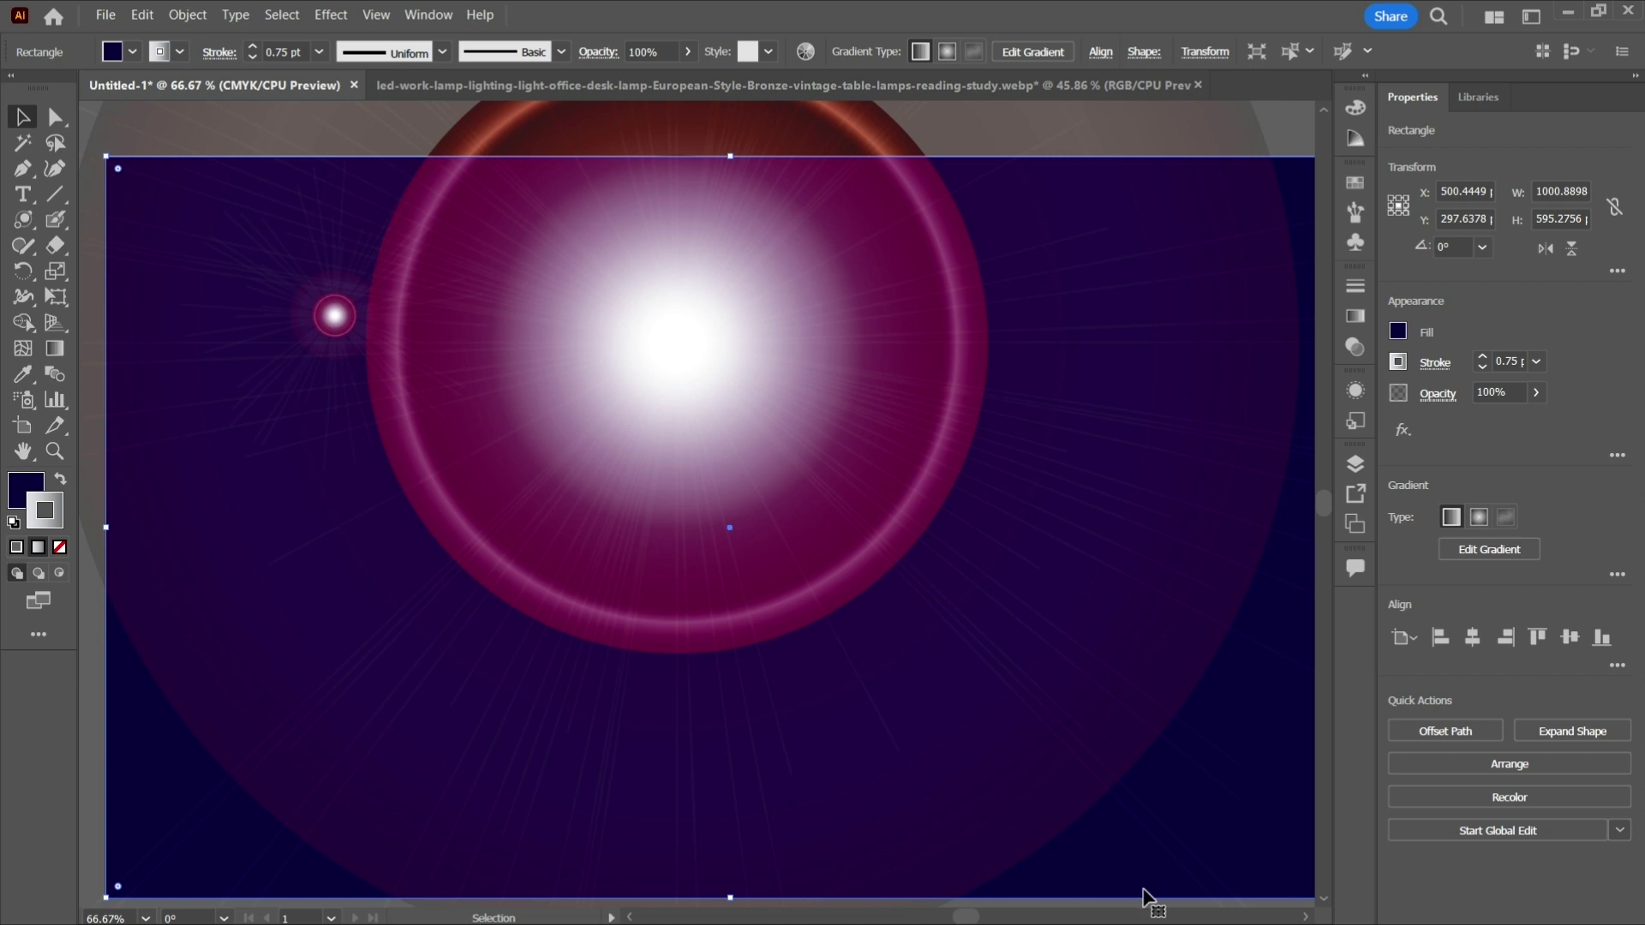
{"action": "left_click", "coordinate": [628, 352]}
{"action": "left_click", "coordinate": [844, 505]}
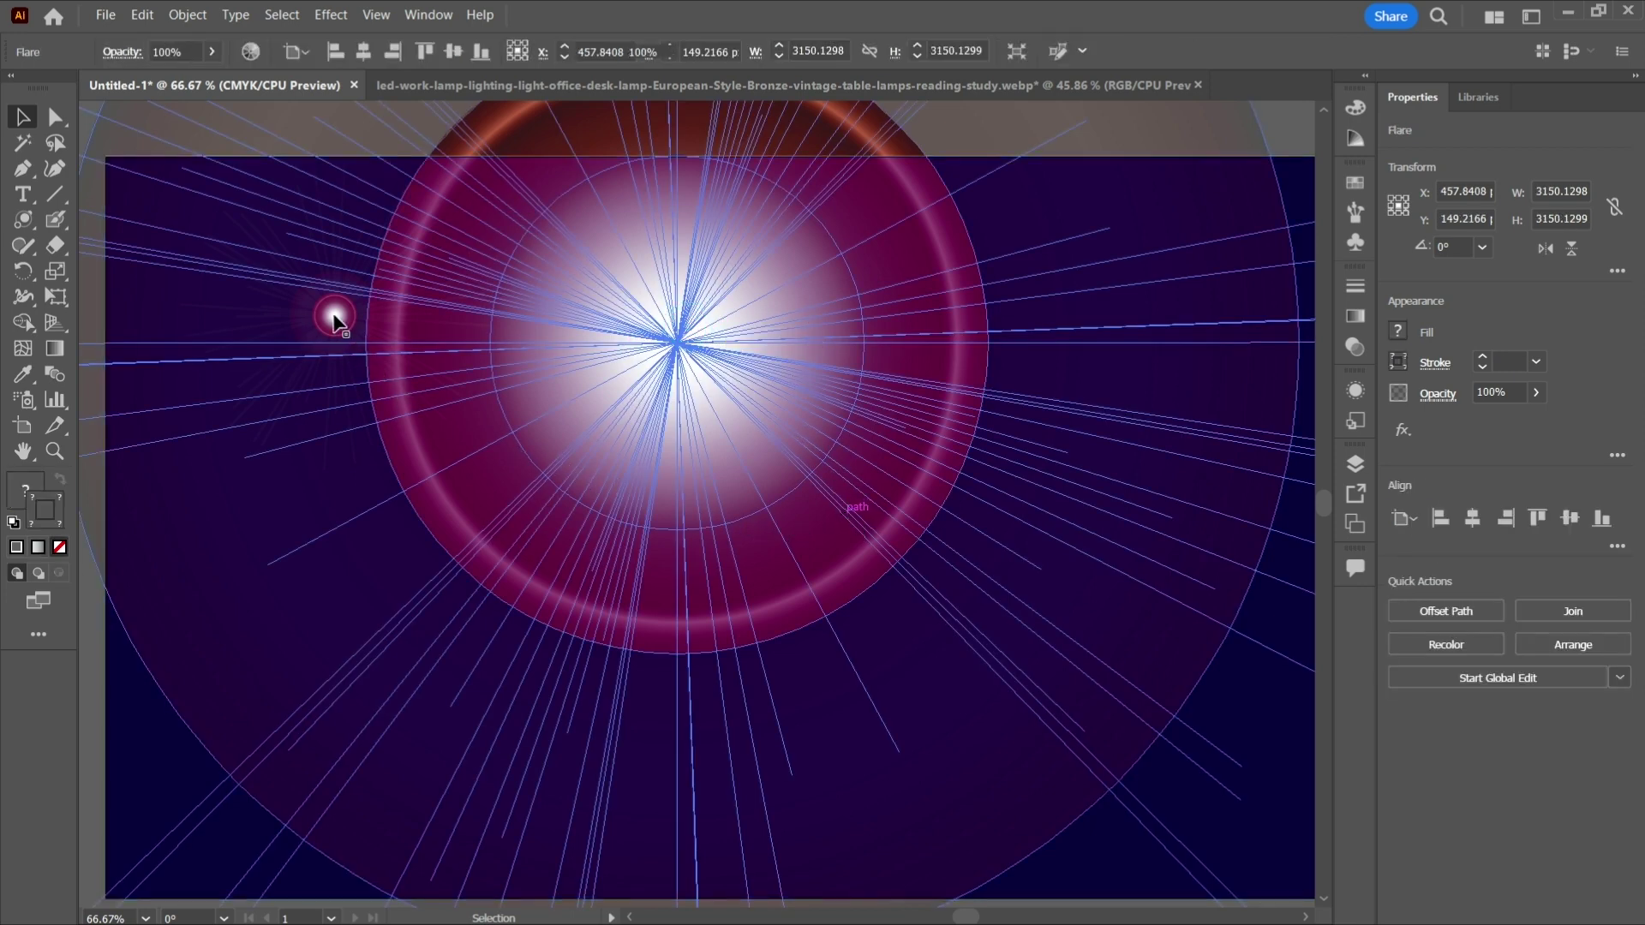
{"action": "key", "text": "ctrl+z"}
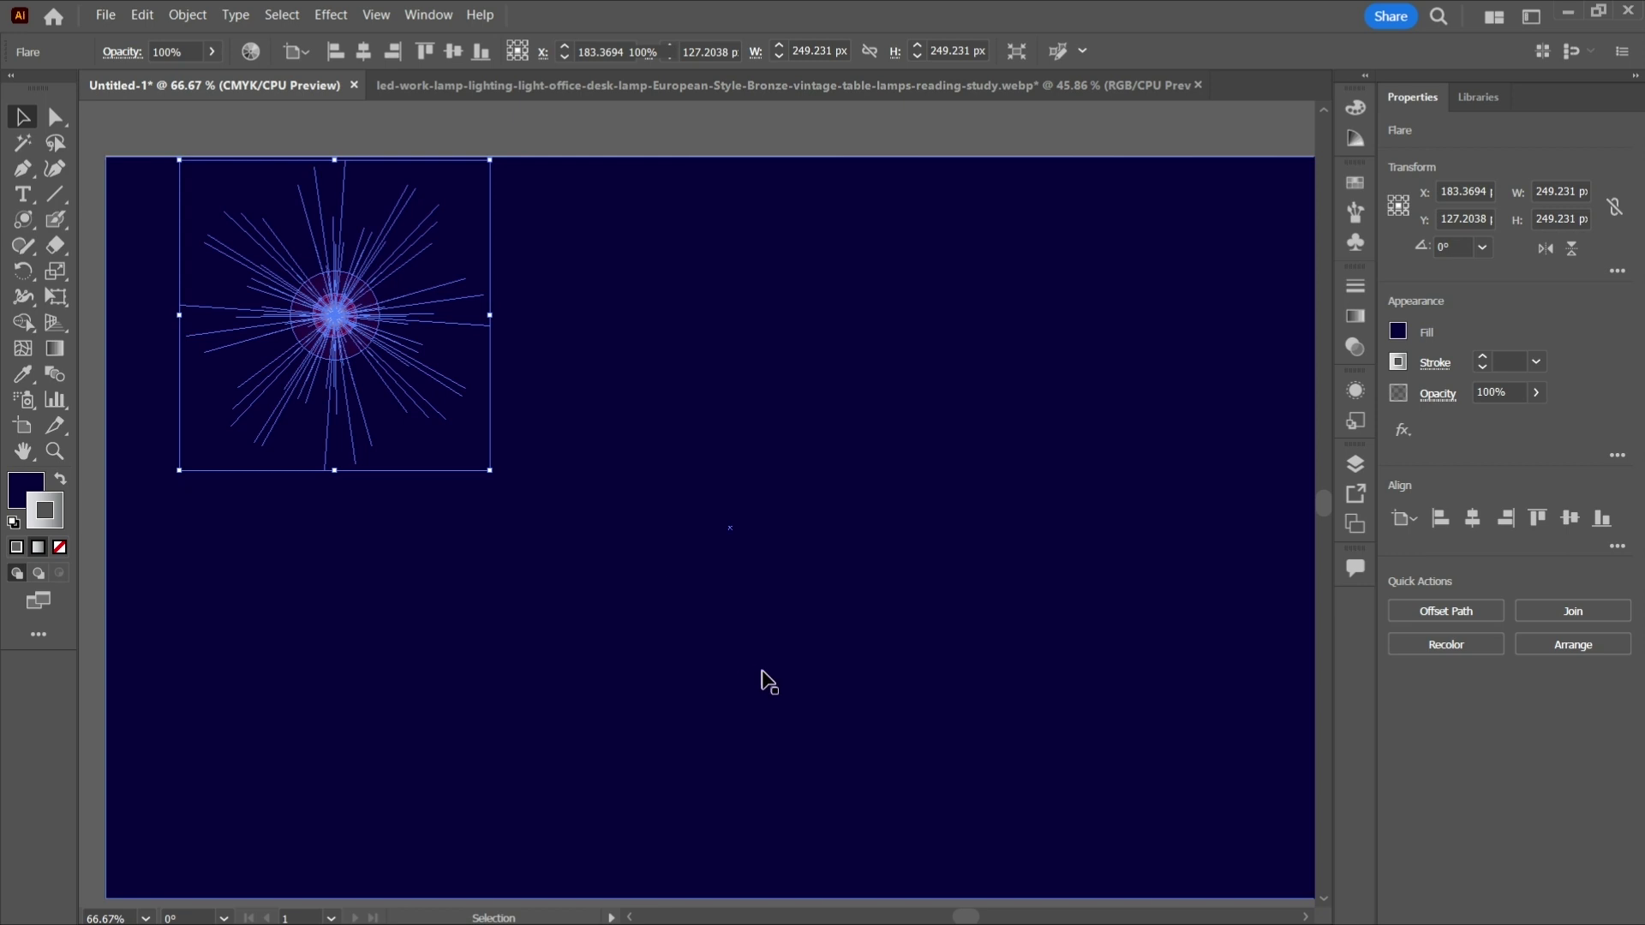
{"action": "key", "text": "ctrl+z"}
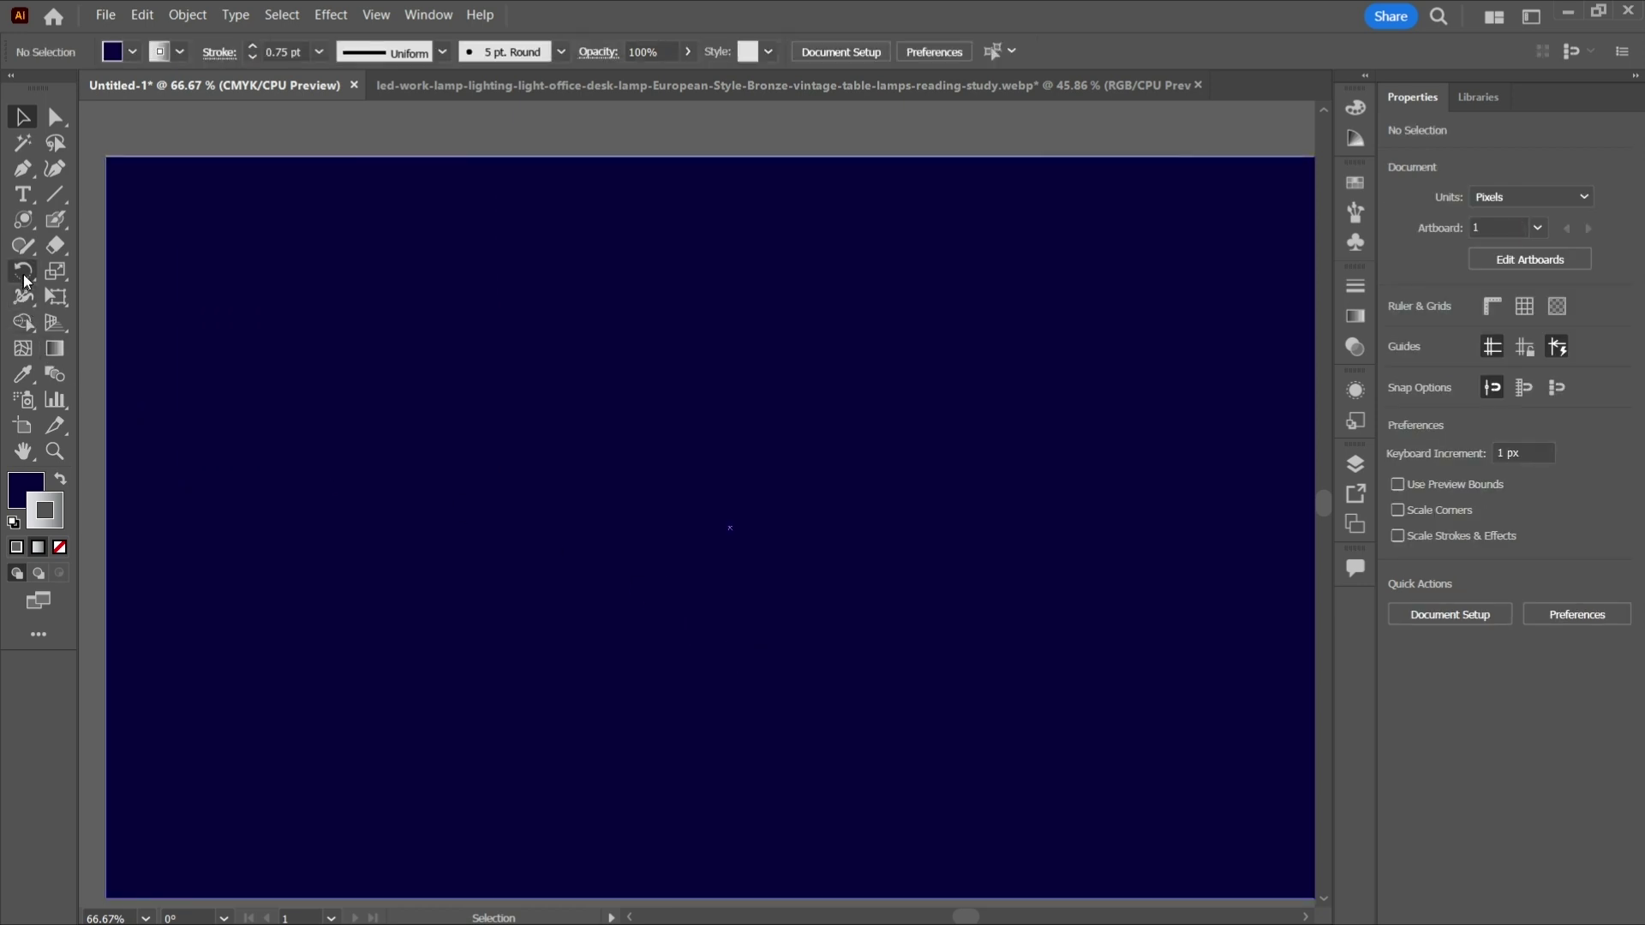
Start a new flare near the upper middle of the navy rectangle using the Flare tool options, moving the dialog off the preview
{"action": "left_click", "coordinate": [24, 221]}
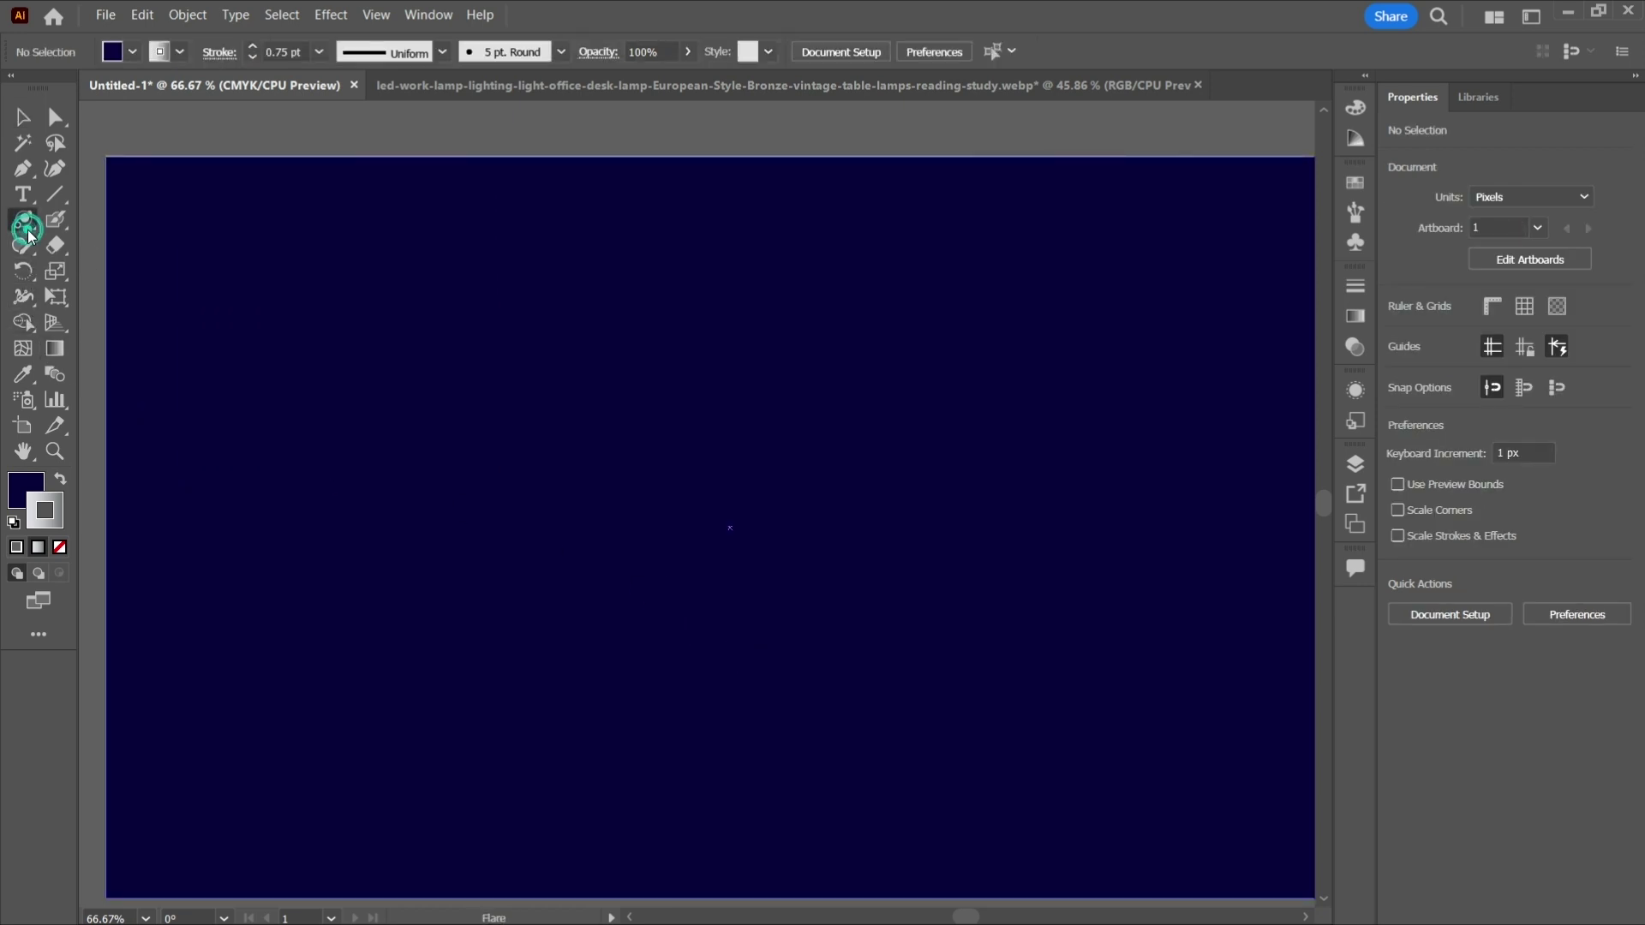
{"action": "left_click", "coordinate": [631, 410]}
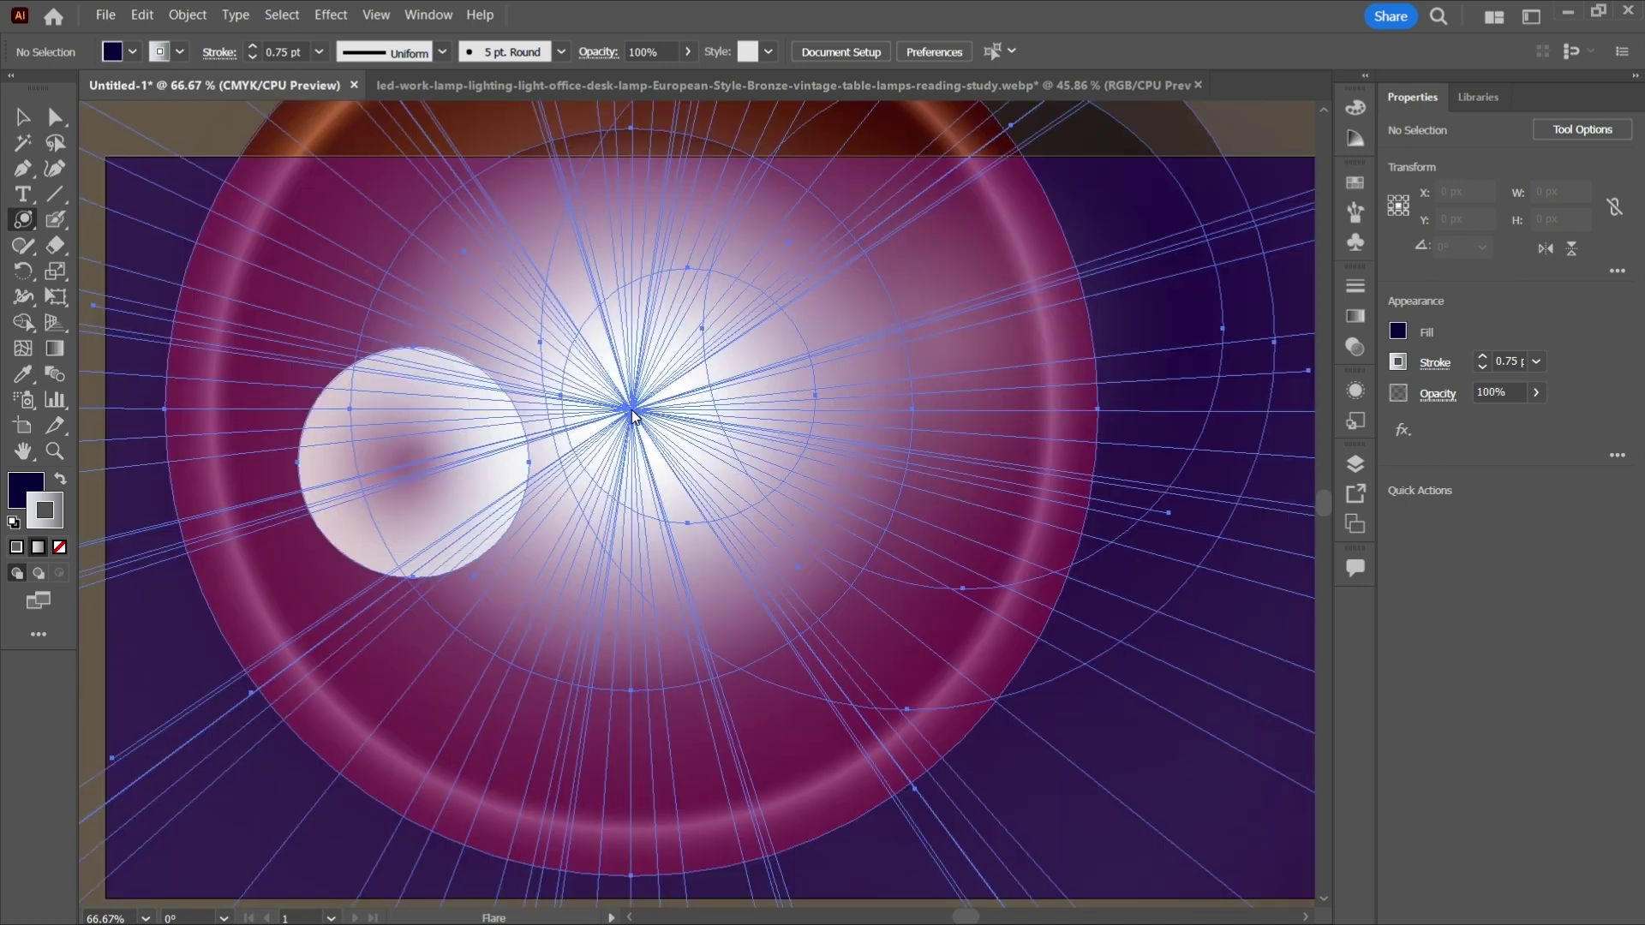
{"action": "left_click_drag", "start_coordinate": [531, 326], "coordinate": [1135, 273]}
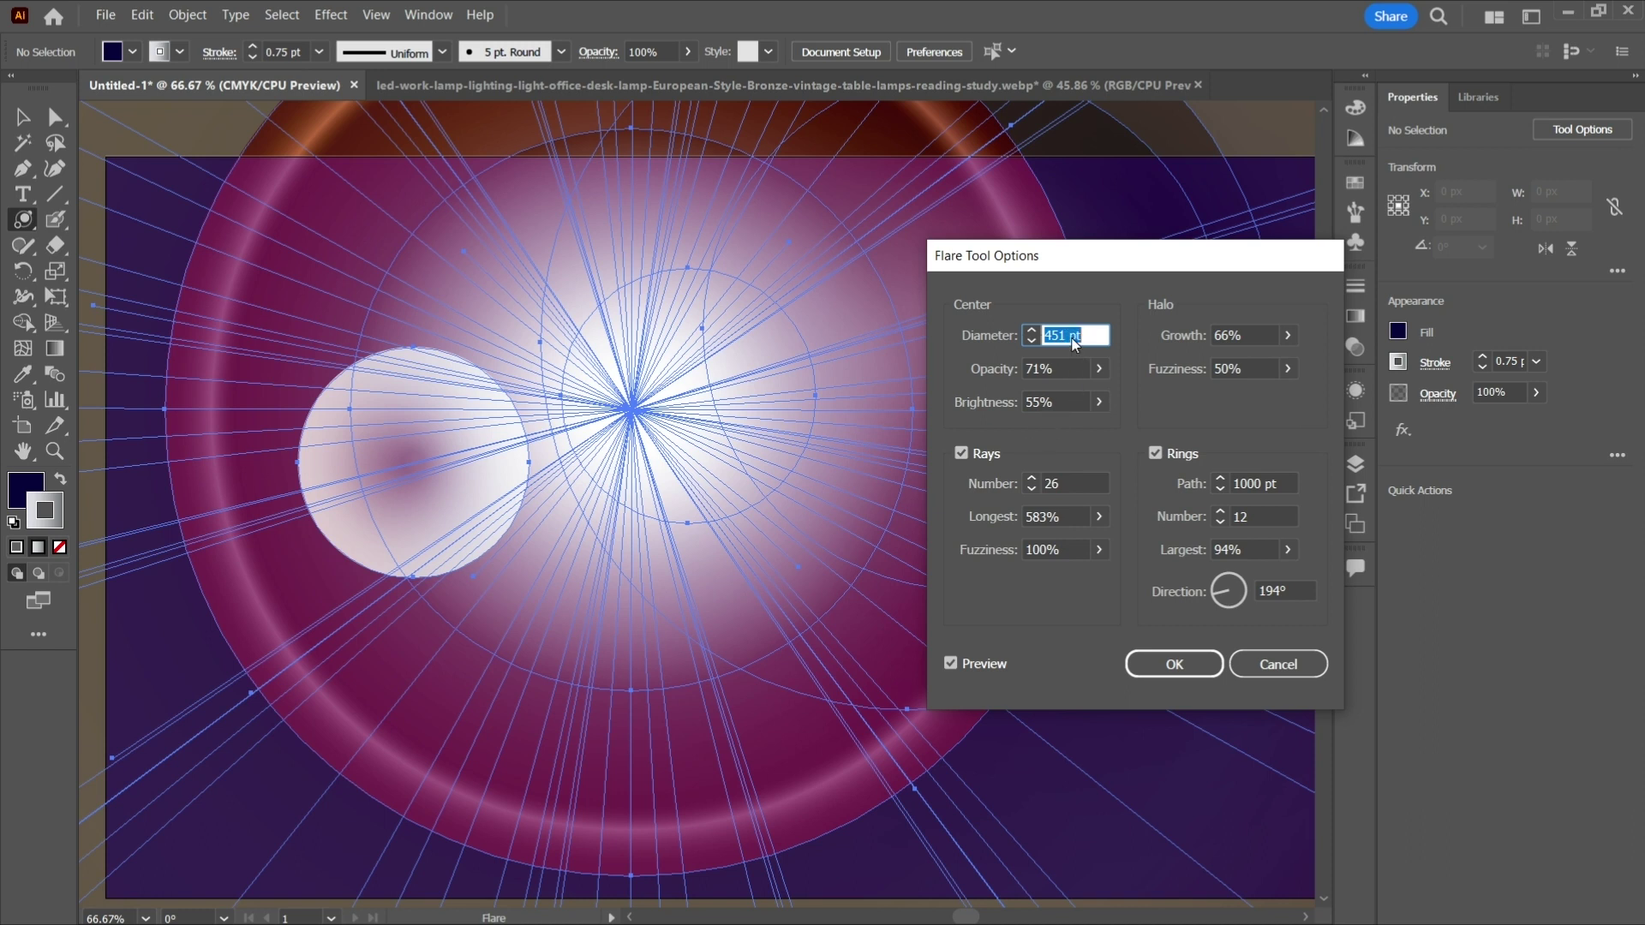
Reduce the center diameter of the previewed flare to 66 pt
{"action": "scroll", "coordinate": [1073, 342], "scroll_direction": "down", "scroll_amount": 5}
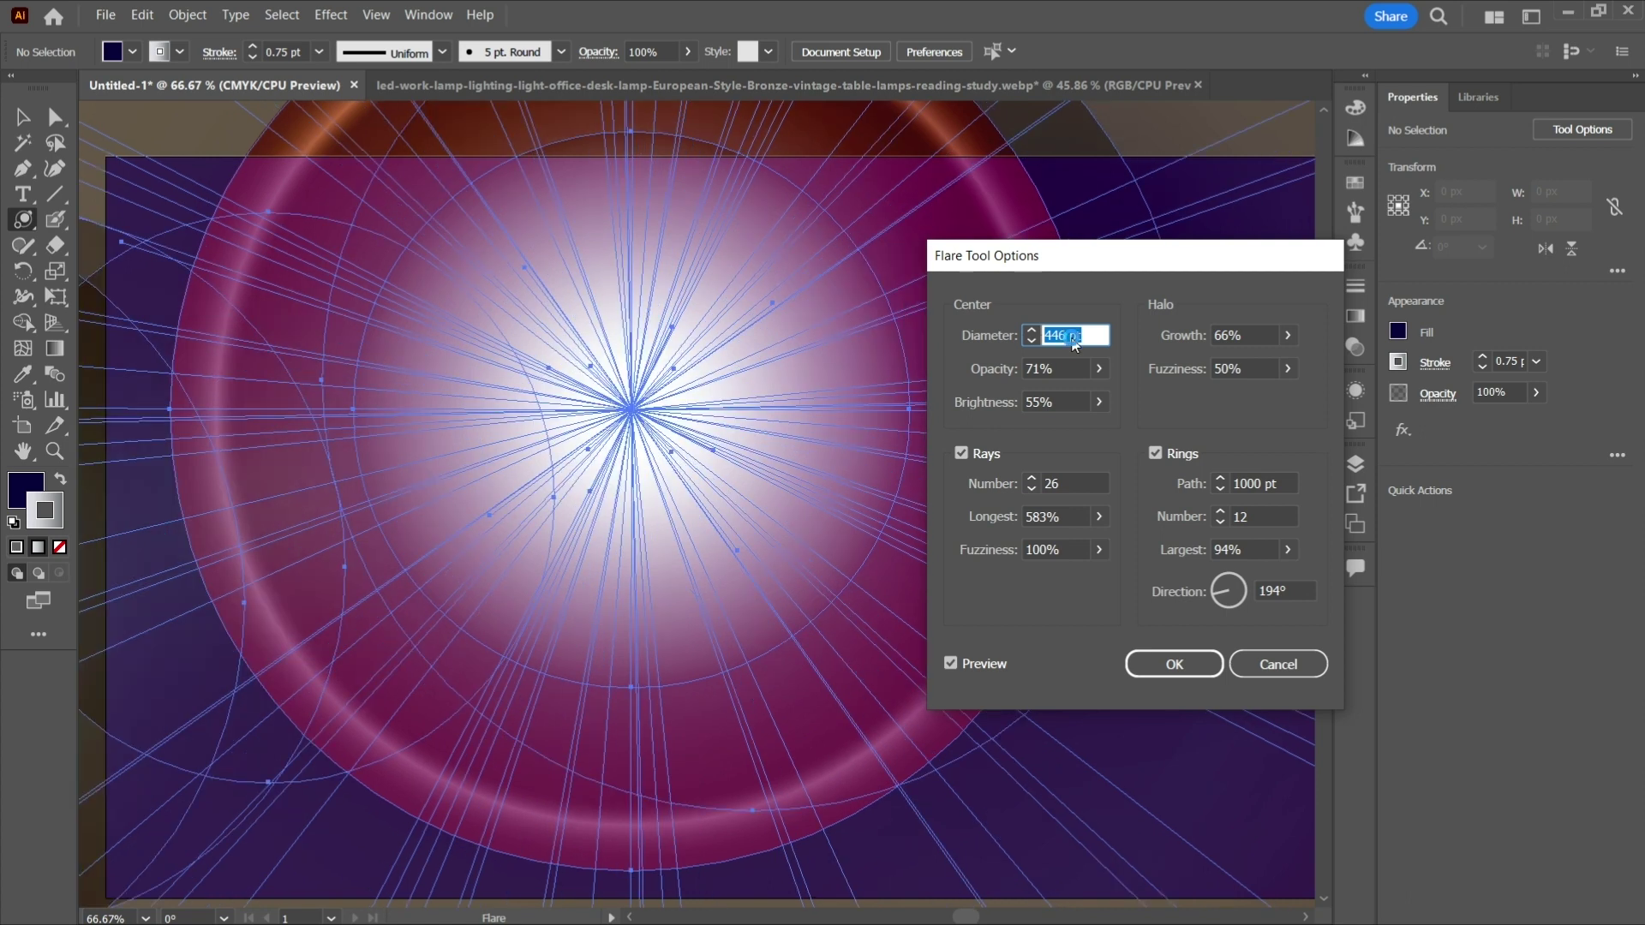
{"action": "scroll", "coordinate": [1074, 342], "scroll_direction": "down", "scroll_amount": 18}
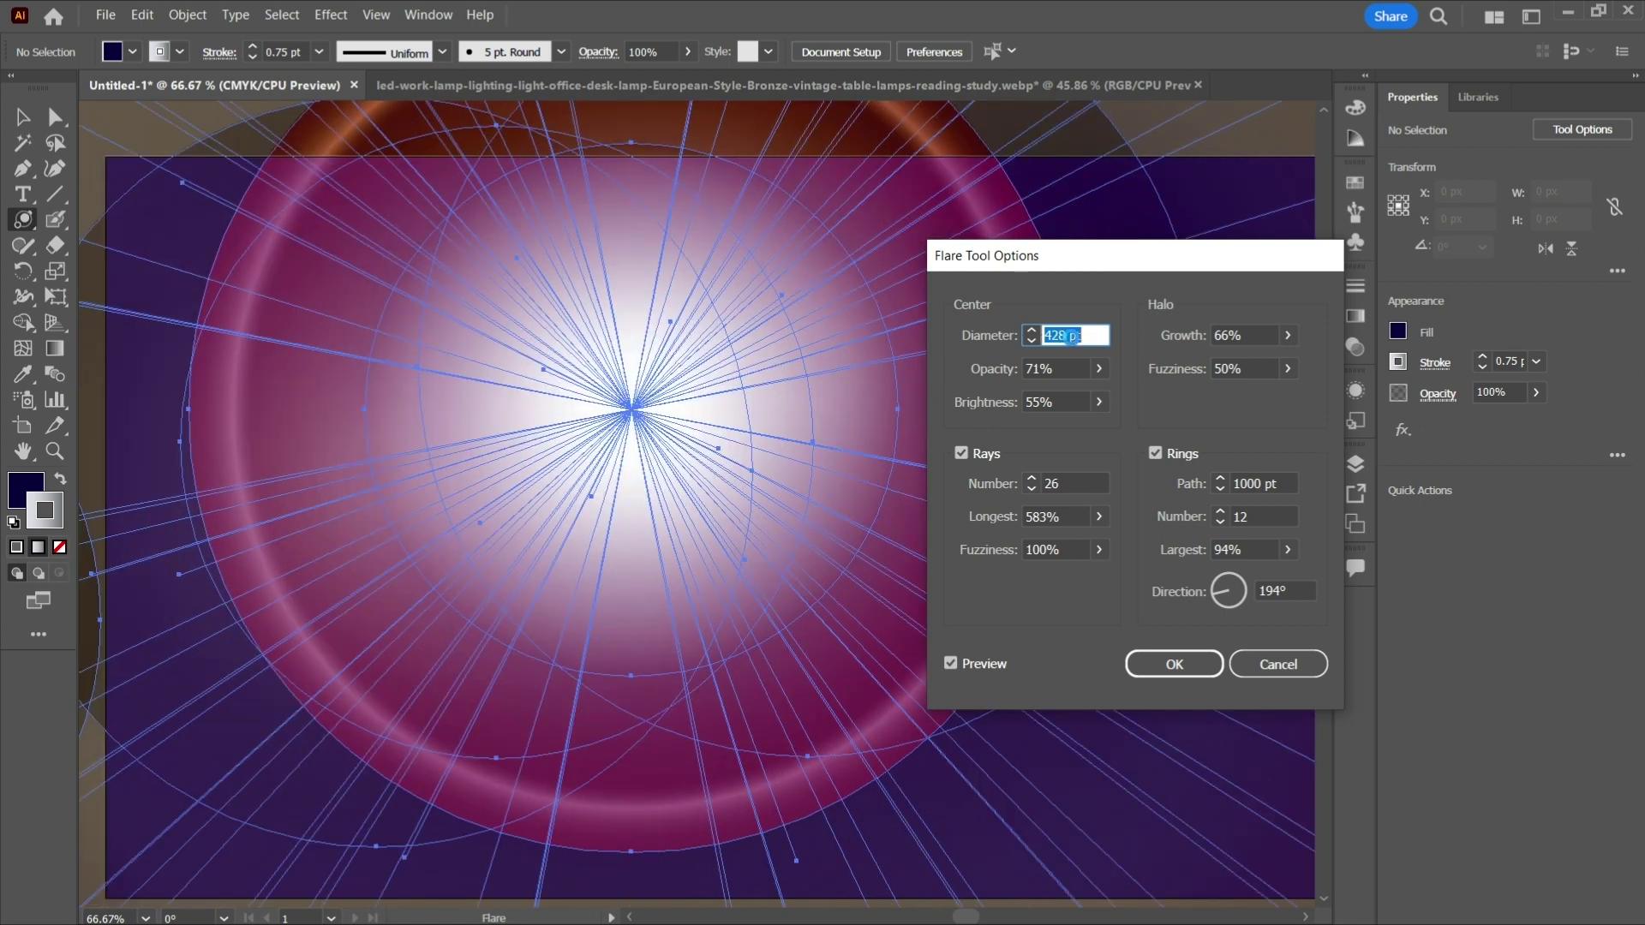
{"action": "scroll", "coordinate": [1074, 343], "scroll_direction": "down", "scroll_amount": 20}
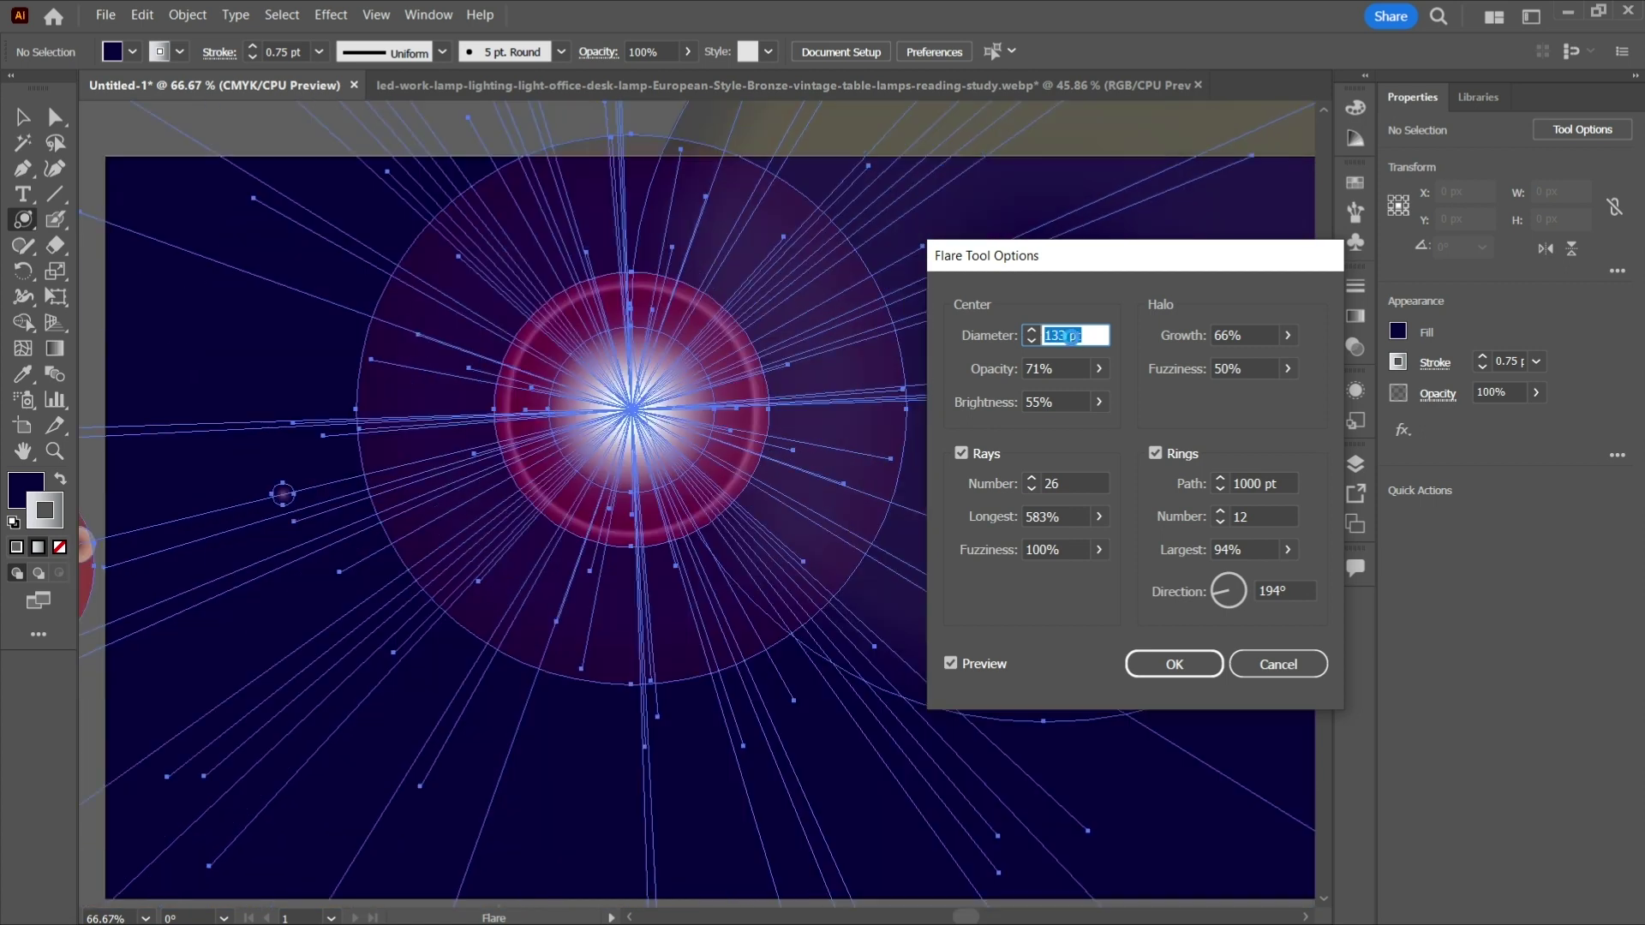
{"action": "scroll", "coordinate": [1072, 339], "scroll_direction": "down", "scroll_amount": 8}
{"action": "scroll", "coordinate": [1073, 343], "scroll_direction": "up", "scroll_amount": 3}
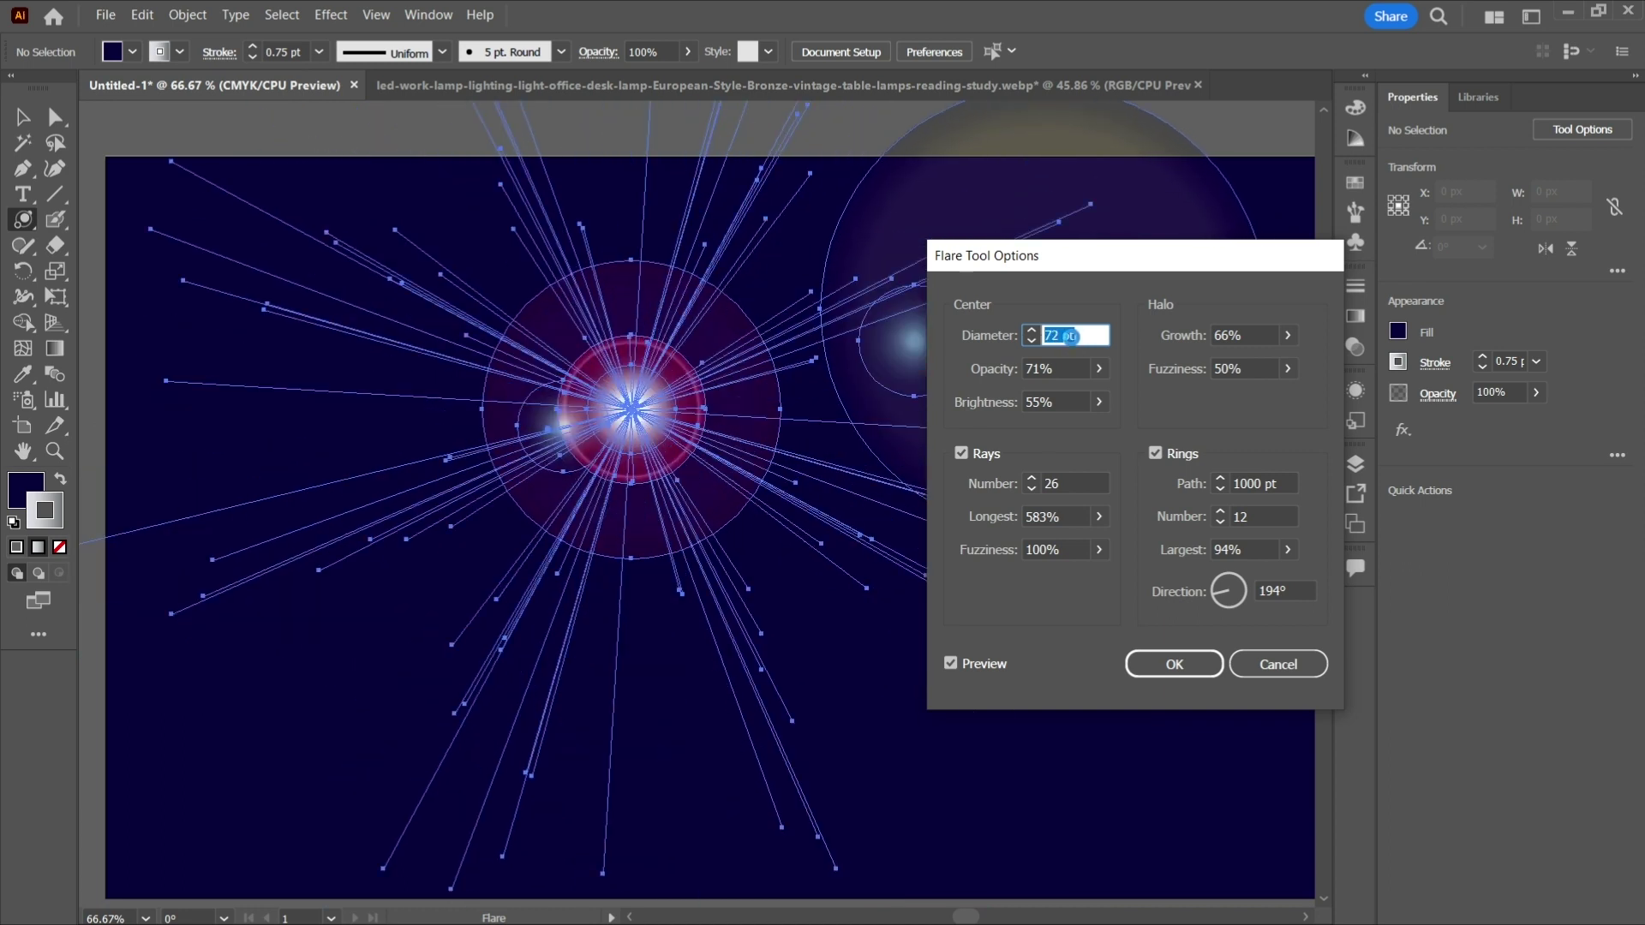
{"action": "scroll", "coordinate": [1072, 341], "scroll_direction": "down", "scroll_amount": 3}
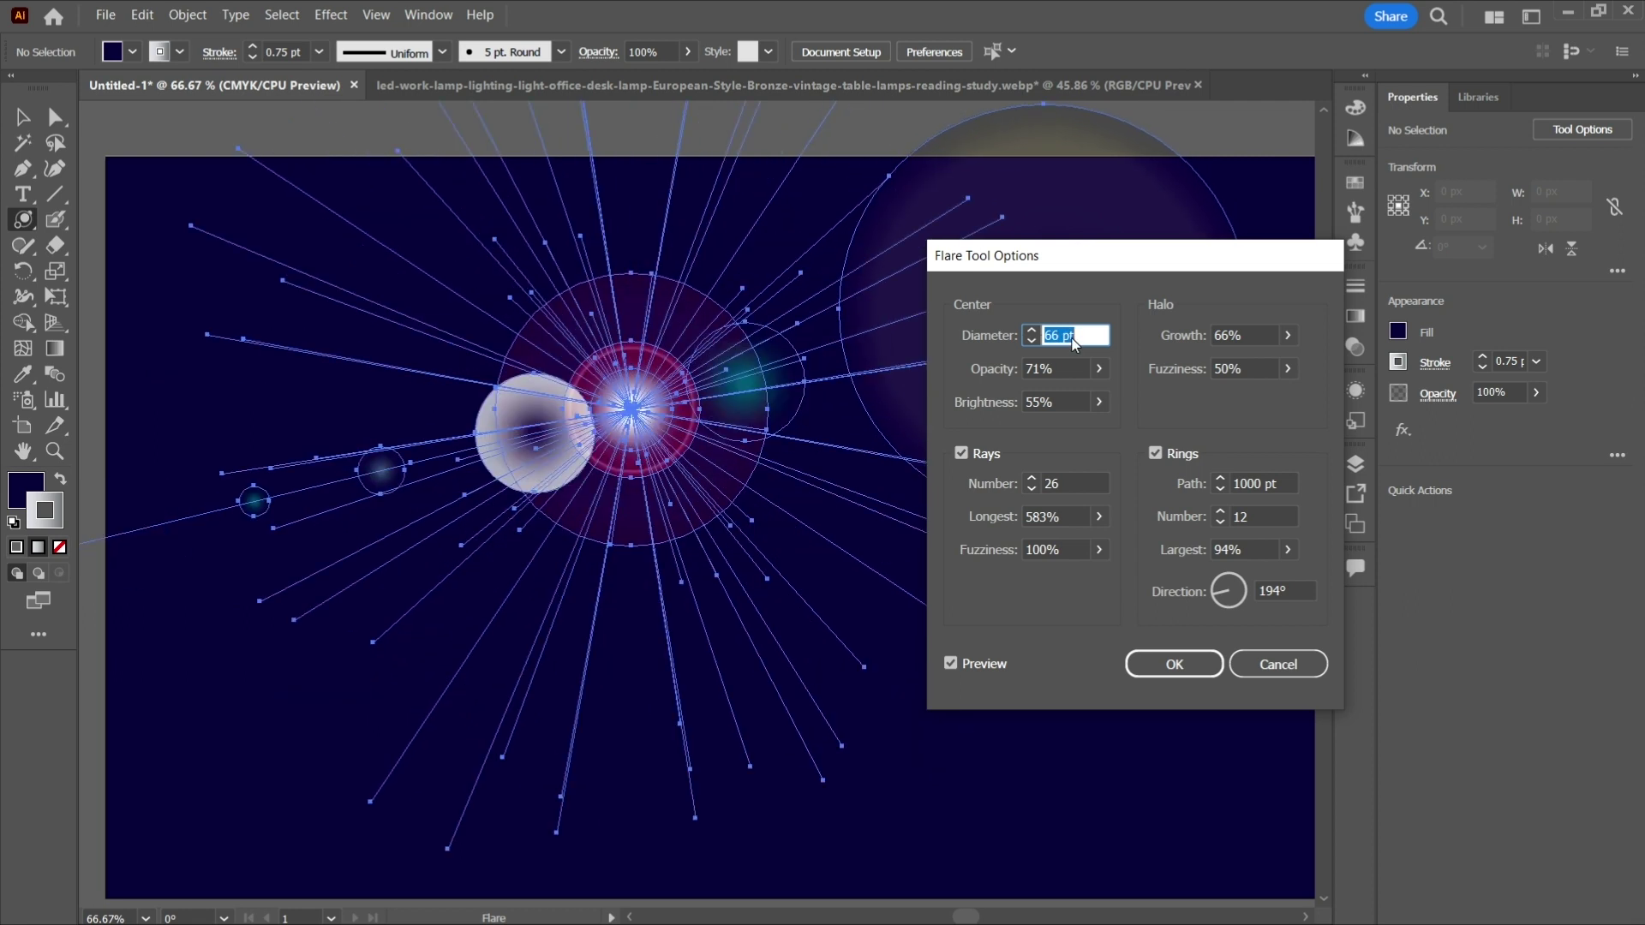
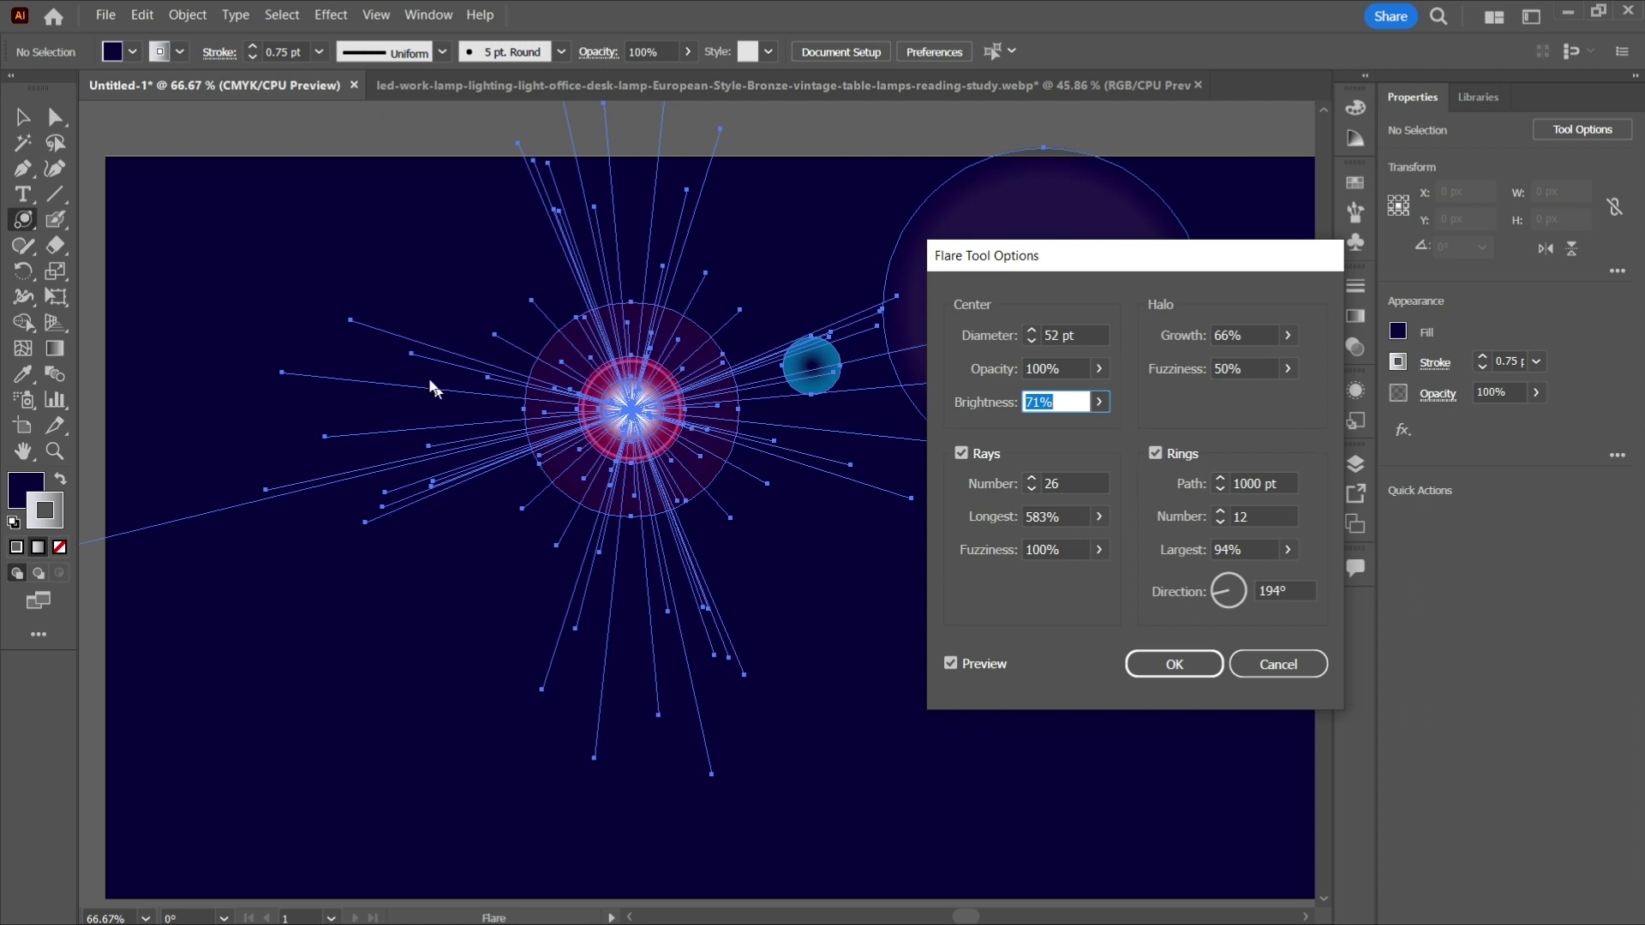
Raise the flare's number of rays to 50
{"action": "left_click", "coordinate": [1067, 481]}
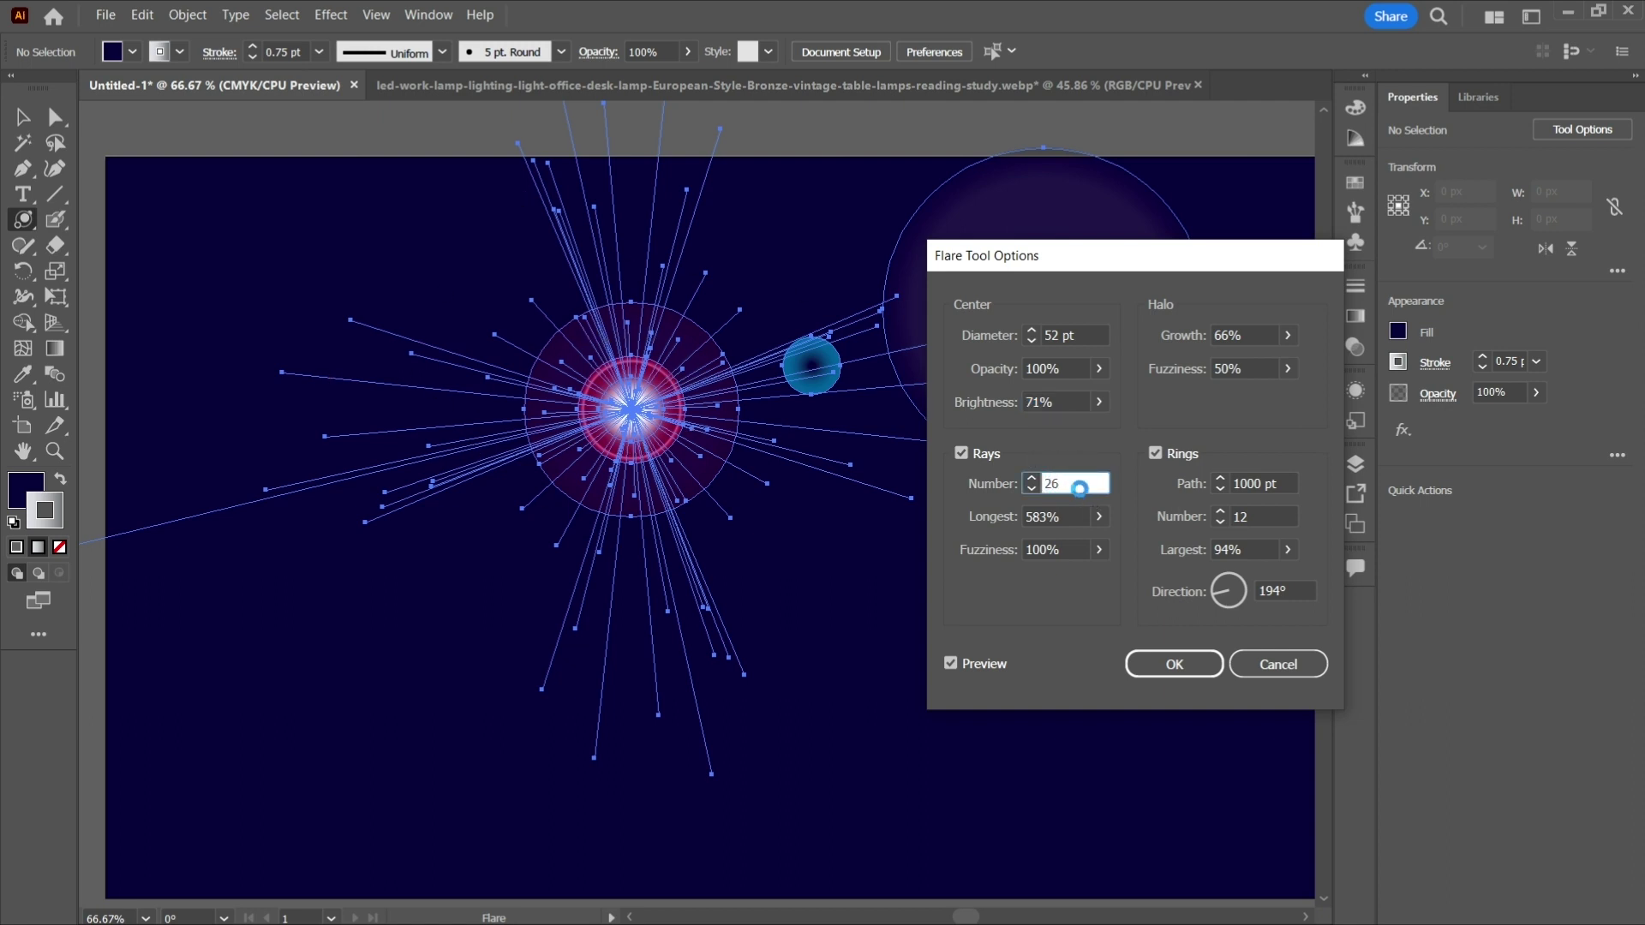
{"action": "key", "text": "Up"}
{"action": "key", "text": "Up"}
{"action": "key", "text": "Up"}
{"action": "key", "text": "Up"}
{"action": "key", "text": "Up"}
{"action": "key", "text": "Up"}
{"action": "key", "text": "Up"}
{"action": "key", "text": "Up"}
{"action": "key", "text": "Up"}
{"action": "key", "text": "Up"}
{"action": "key", "text": "Up"}
{"action": "key", "text": "Up"}
{"action": "key", "text": "Up"}
{"action": "key", "text": "Up"}
{"action": "key", "text": "Up"}
{"action": "key", "text": "Up"}
{"action": "key", "text": "Up"}
{"action": "key", "text": "Up"}
{"action": "key", "text": "Up"}
{"action": "key", "text": "Up"}
{"action": "key", "text": "Up"}
{"action": "key", "text": "Up"}
{"action": "key", "text": "Up"}
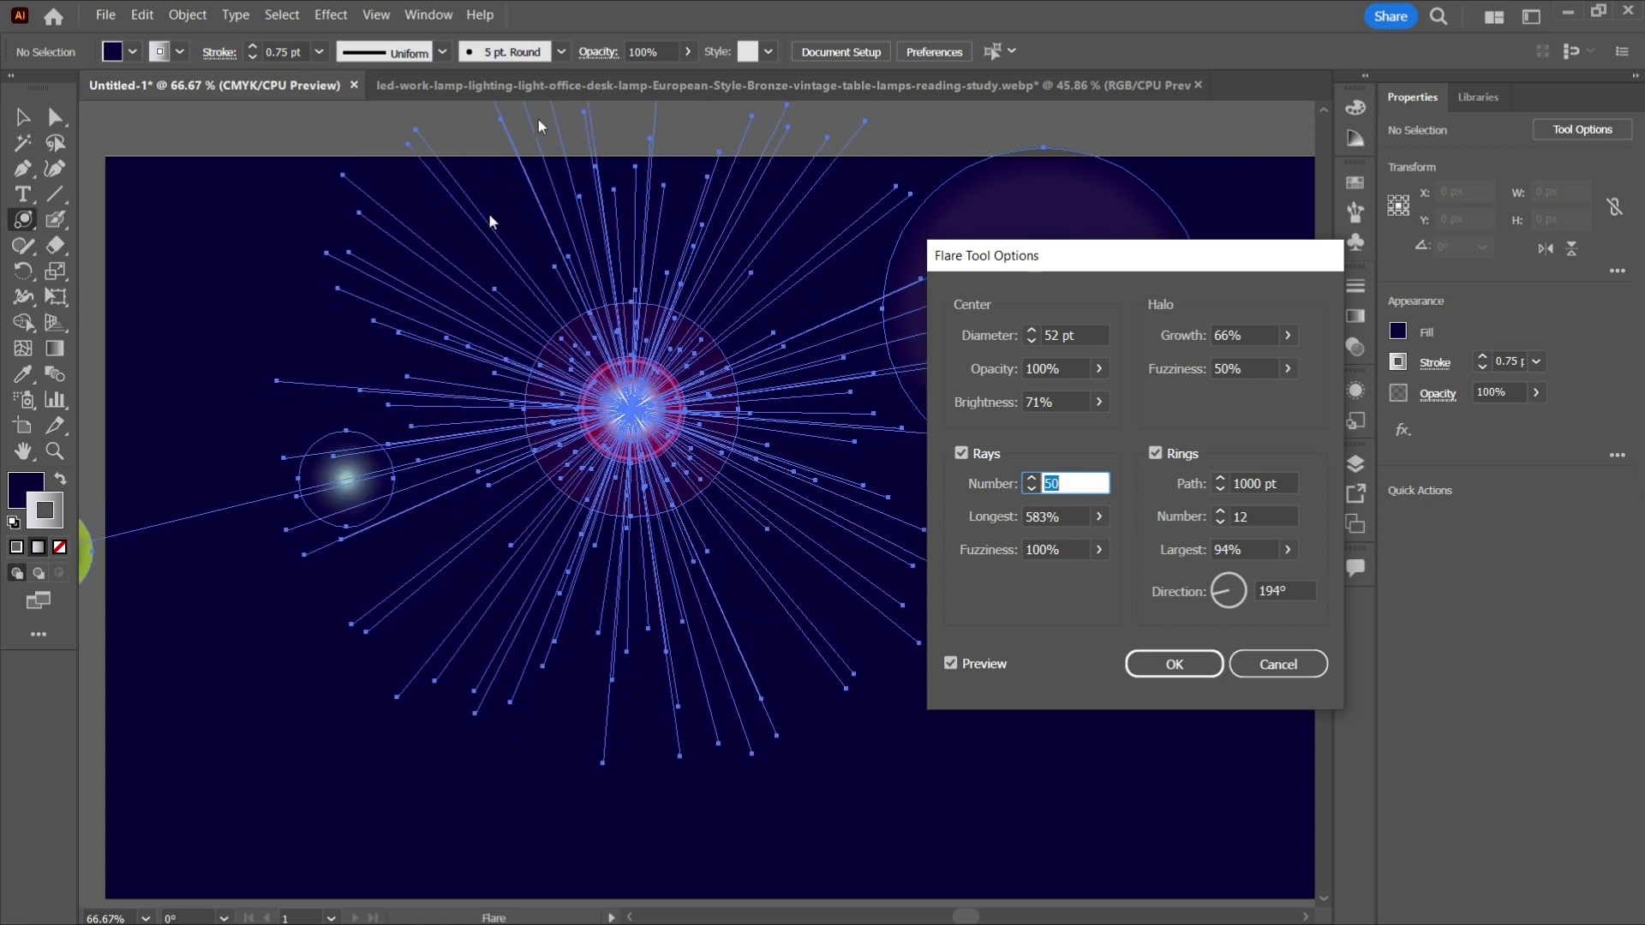
Set the flare's number of rays to 18
{"action": "type", "text": "5"}
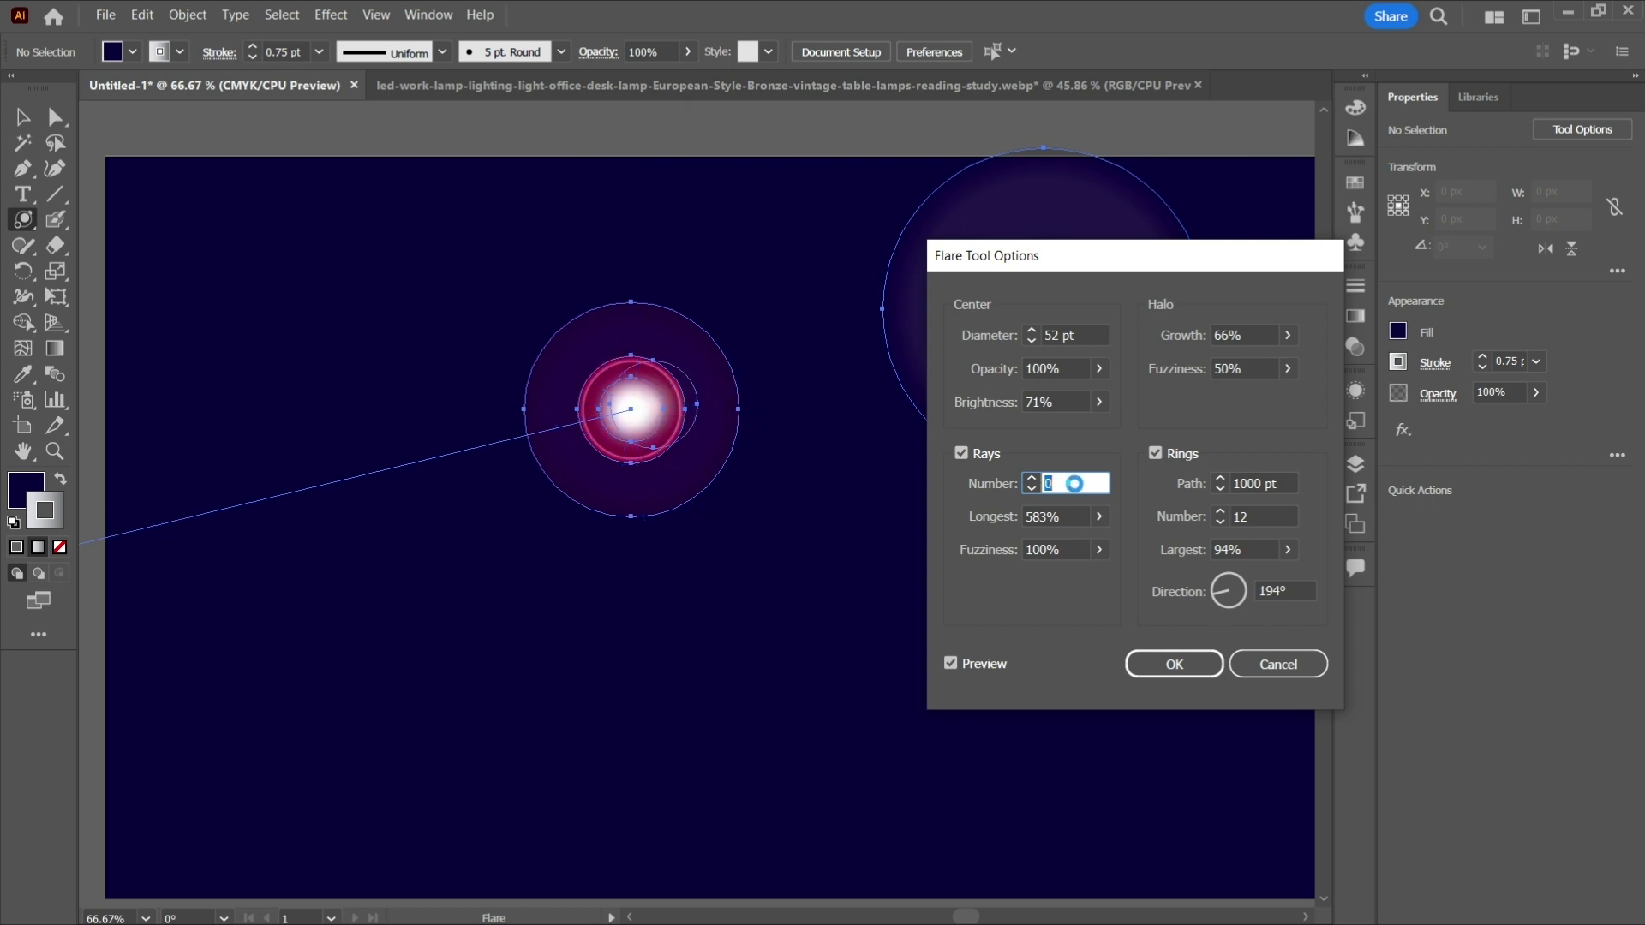
{"action": "key", "text": "Up"}
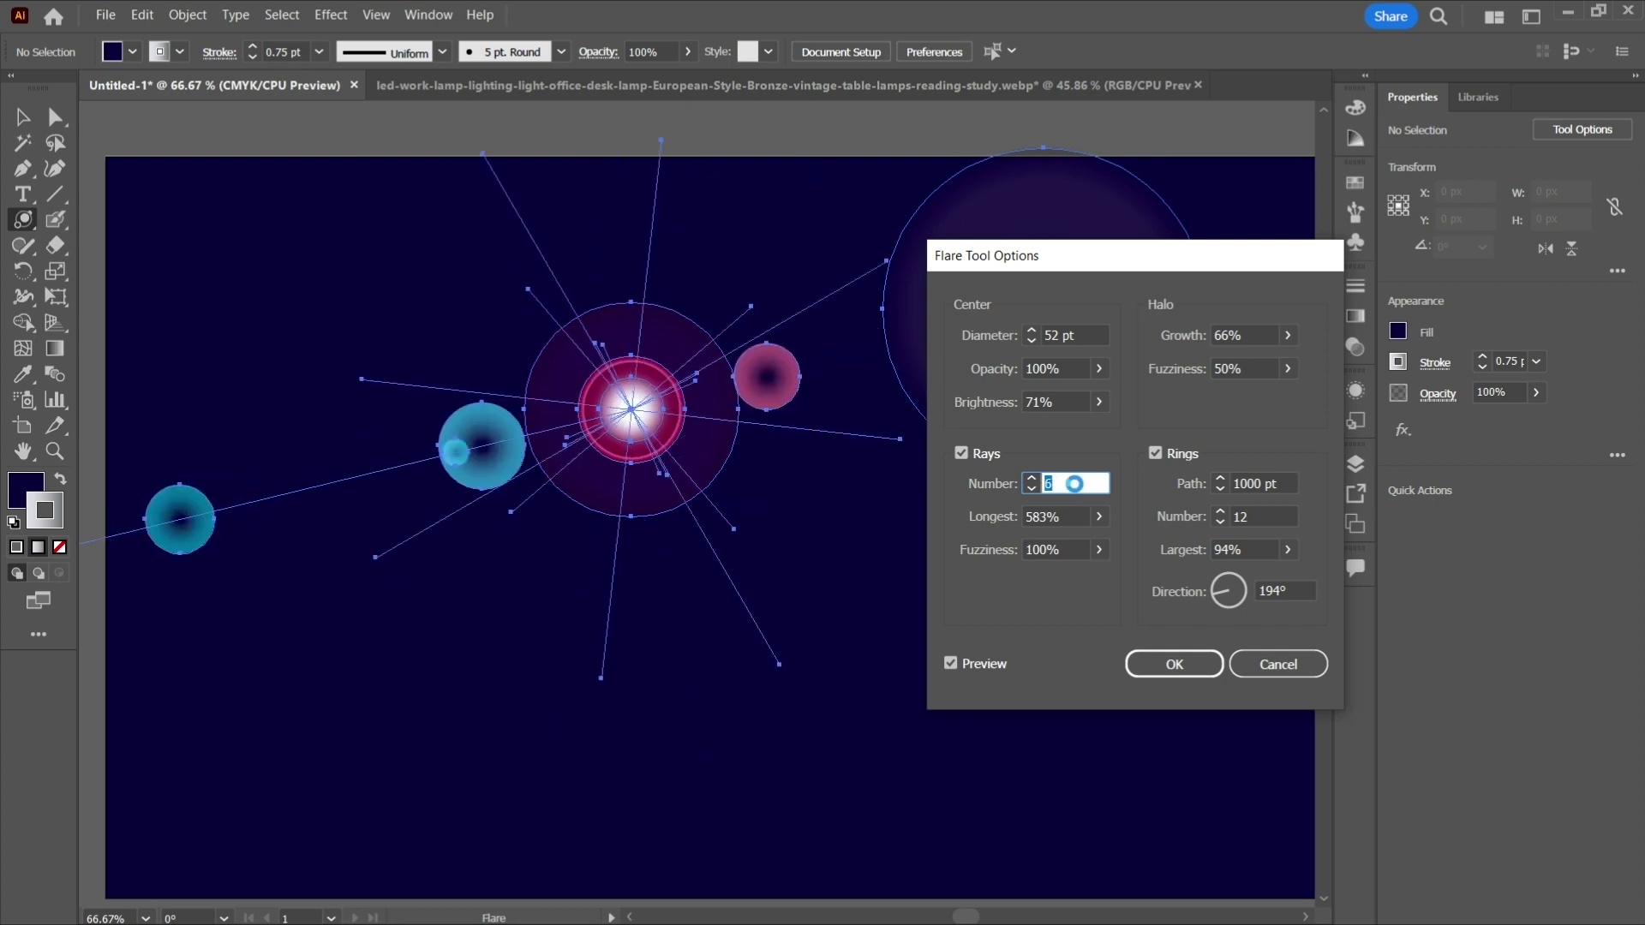
{"action": "key", "text": "Up"}
{"action": "key", "text": "Up"}
{"action": "key", "text": "Up"}
{"action": "key", "text": "Up"}
{"action": "key", "text": "Up"}
{"action": "key", "text": "Up"}
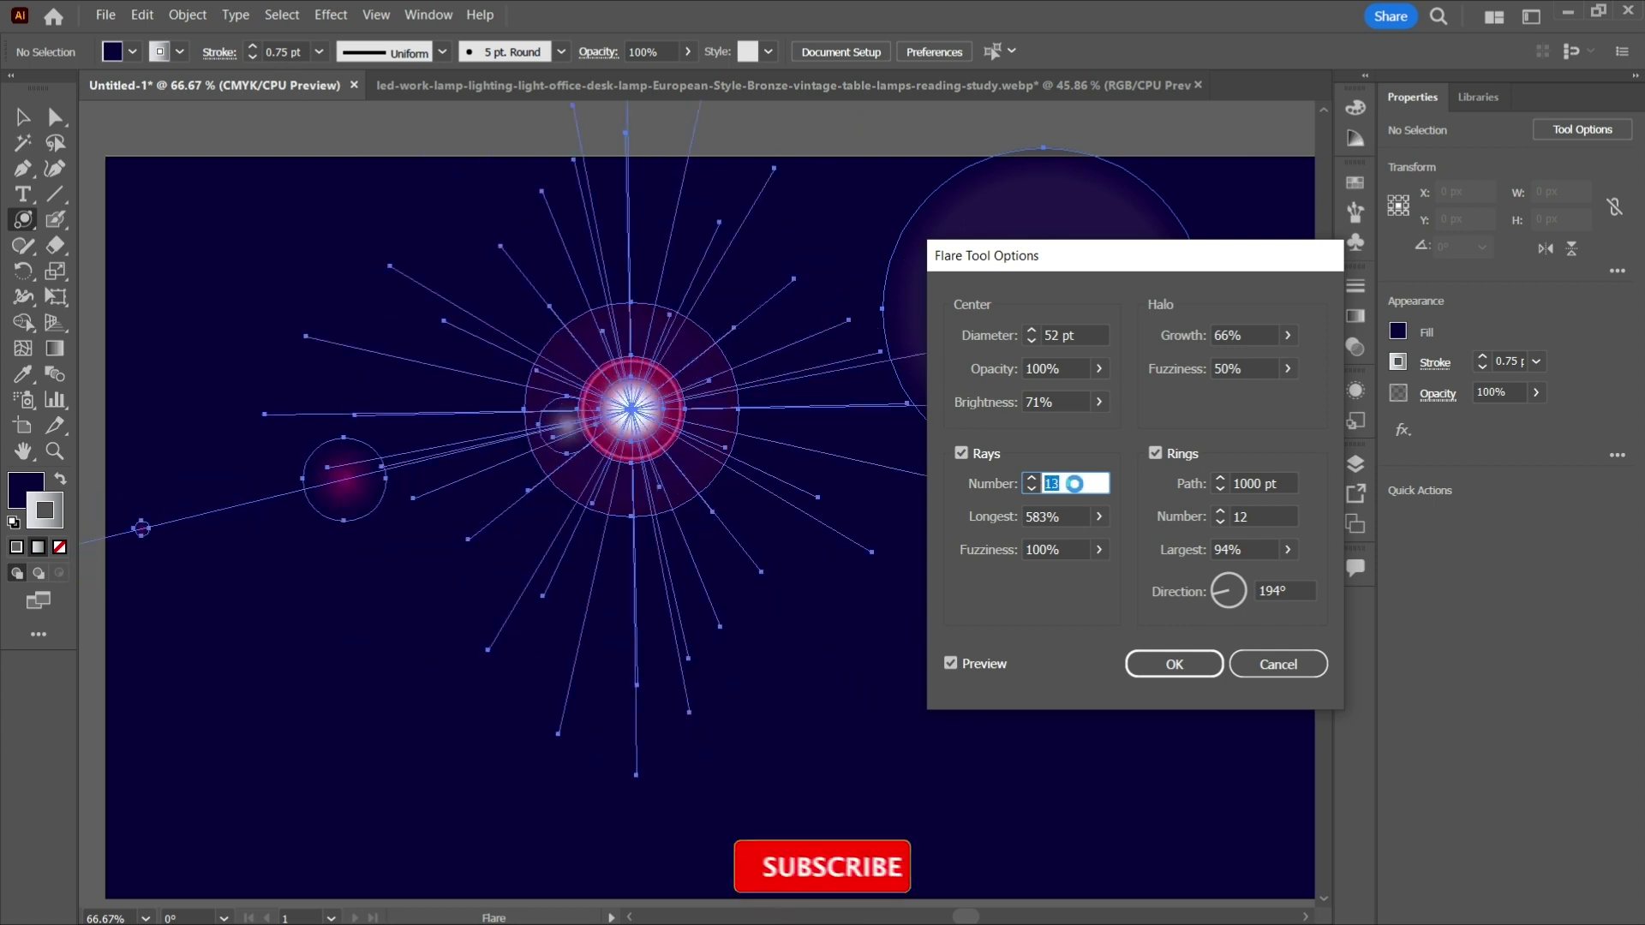
{"action": "key", "text": "Up"}
{"action": "key", "text": "Up"}
{"action": "key", "text": "Up"}
{"action": "key", "text": "Up"}
{"action": "key", "text": "Up"}
{"action": "key", "text": "Up"}
Increase the flare's longest ray length to 615%
{"action": "left_click", "coordinate": [1073, 518]}
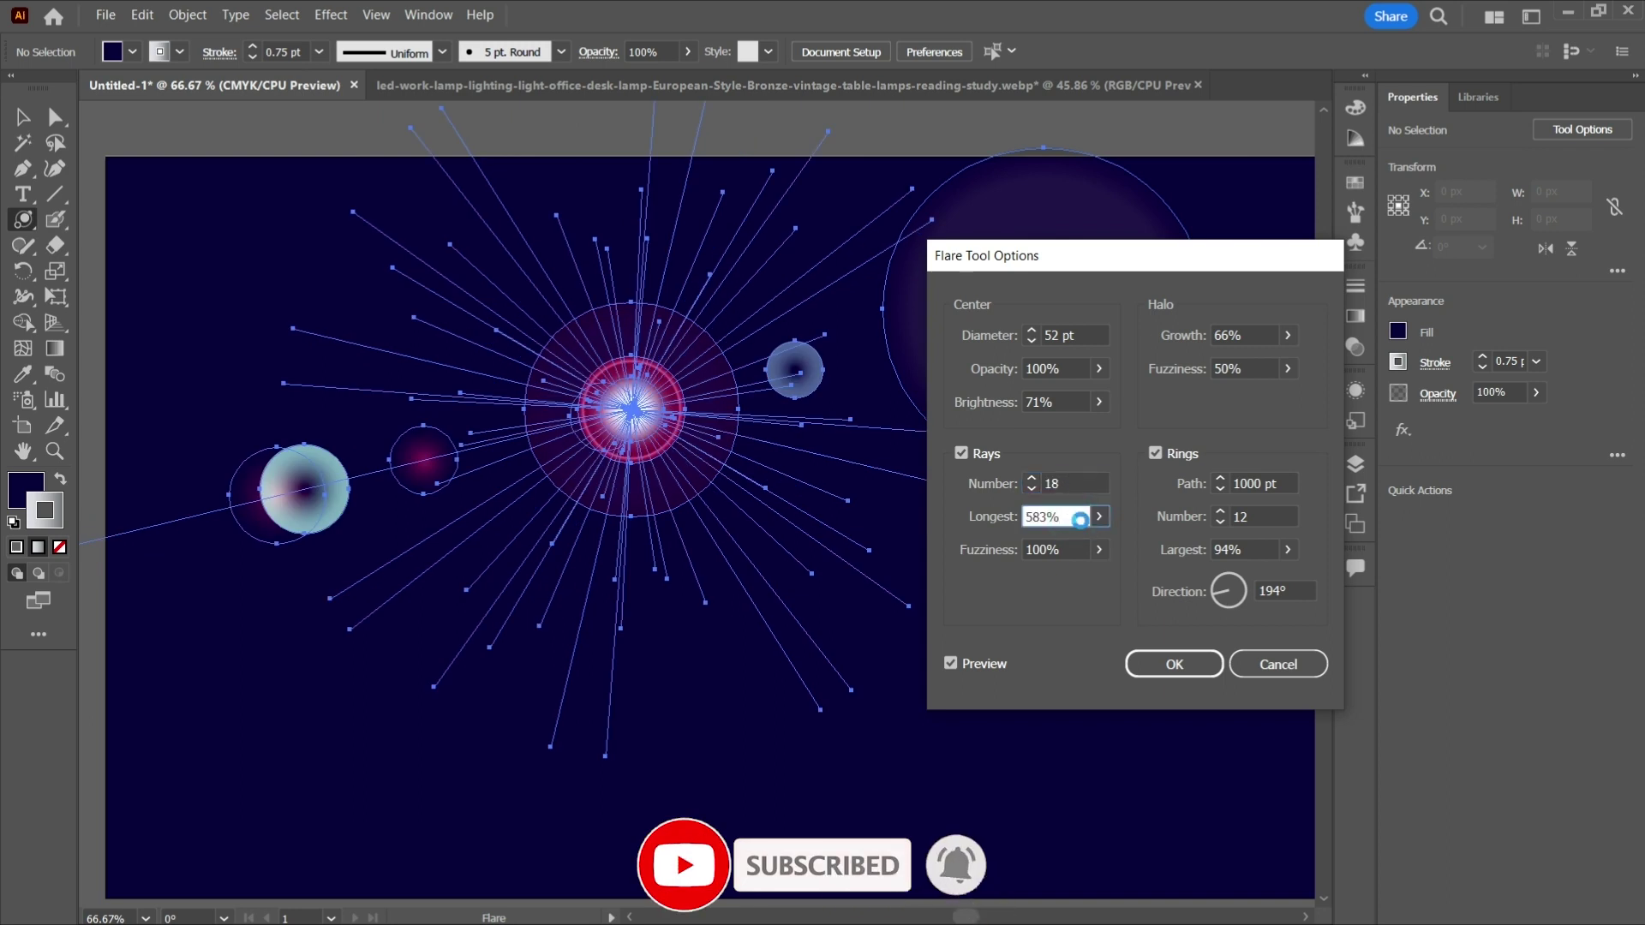
{"action": "key", "text": "Up"}
{"action": "key", "text": "Up"}
{"action": "key", "text": "Up"}
{"action": "key", "text": "Up"}
{"action": "key", "text": "Up"}
{"action": "key", "text": "Up"}
{"action": "key", "text": "Up"}
{"action": "key", "text": "Up"}
{"action": "key", "text": "Up"}
{"action": "key", "text": "Up"}
{"action": "key", "text": "Up"}
{"action": "key", "text": "Up"}
{"action": "key", "text": "Up"}
{"action": "key", "text": "Up"}
{"action": "key", "text": "Up"}
{"action": "key", "text": "Up"}
{"action": "key", "text": "Up"}
{"action": "key", "text": "Up"}
{"action": "key", "text": "Up"}
{"action": "key", "text": "Up"}
{"action": "key", "text": "Up"}
{"action": "key", "text": "Up"}
{"action": "key", "text": "Up"}
{"action": "key", "text": "Up"}
{"action": "key", "text": "Up"}
{"action": "key", "text": "Up"}
{"action": "key", "text": "Up"}
{"action": "key", "text": "Up"}
{"action": "key", "text": "Up"}
{"action": "key", "text": "Up"}
{"action": "key", "text": "Up"}
{"action": "key", "text": "Up"}
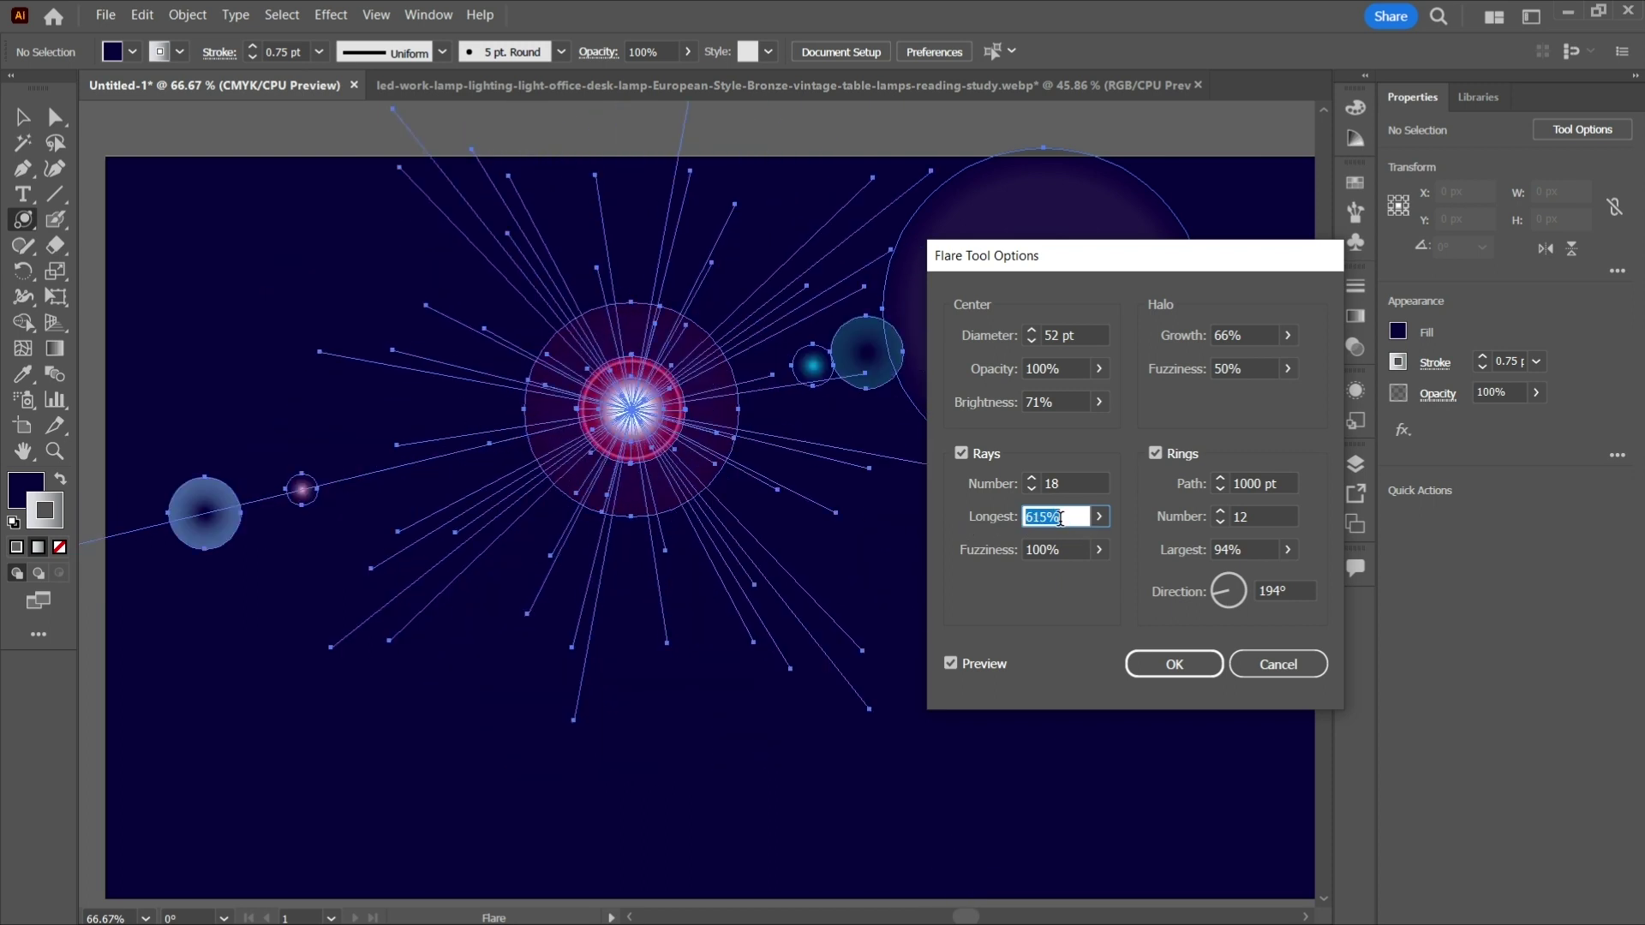
Shorten the flare's longest ray length to 240%
{"action": "key", "text": "shift+Down"}
{"action": "key", "text": "shift+Down"}
{"action": "key", "text": "shift+Down"}
{"action": "key", "text": "shift+Down"}
{"action": "key", "text": "shift+Down"}
{"action": "key", "text": "shift+Down"}
{"action": "key", "text": "shift+Down"}
{"action": "key", "text": "shift+Down"}
{"action": "key", "text": "shift+Down"}
{"action": "key", "text": "shift+Down"}
{"action": "key", "text": "shift+Down"}
{"action": "key", "text": "shift+Down"}
{"action": "key", "text": "shift+Down"}
{"action": "key", "text": "shift+Down"}
{"action": "key", "text": "shift+Down"}
{"action": "key", "text": "shift+Down"}
{"action": "key", "text": "shift+Down"}
{"action": "key", "text": "shift+Down"}
{"action": "key", "text": "shift+Down"}
{"action": "key", "text": "shift+Down"}
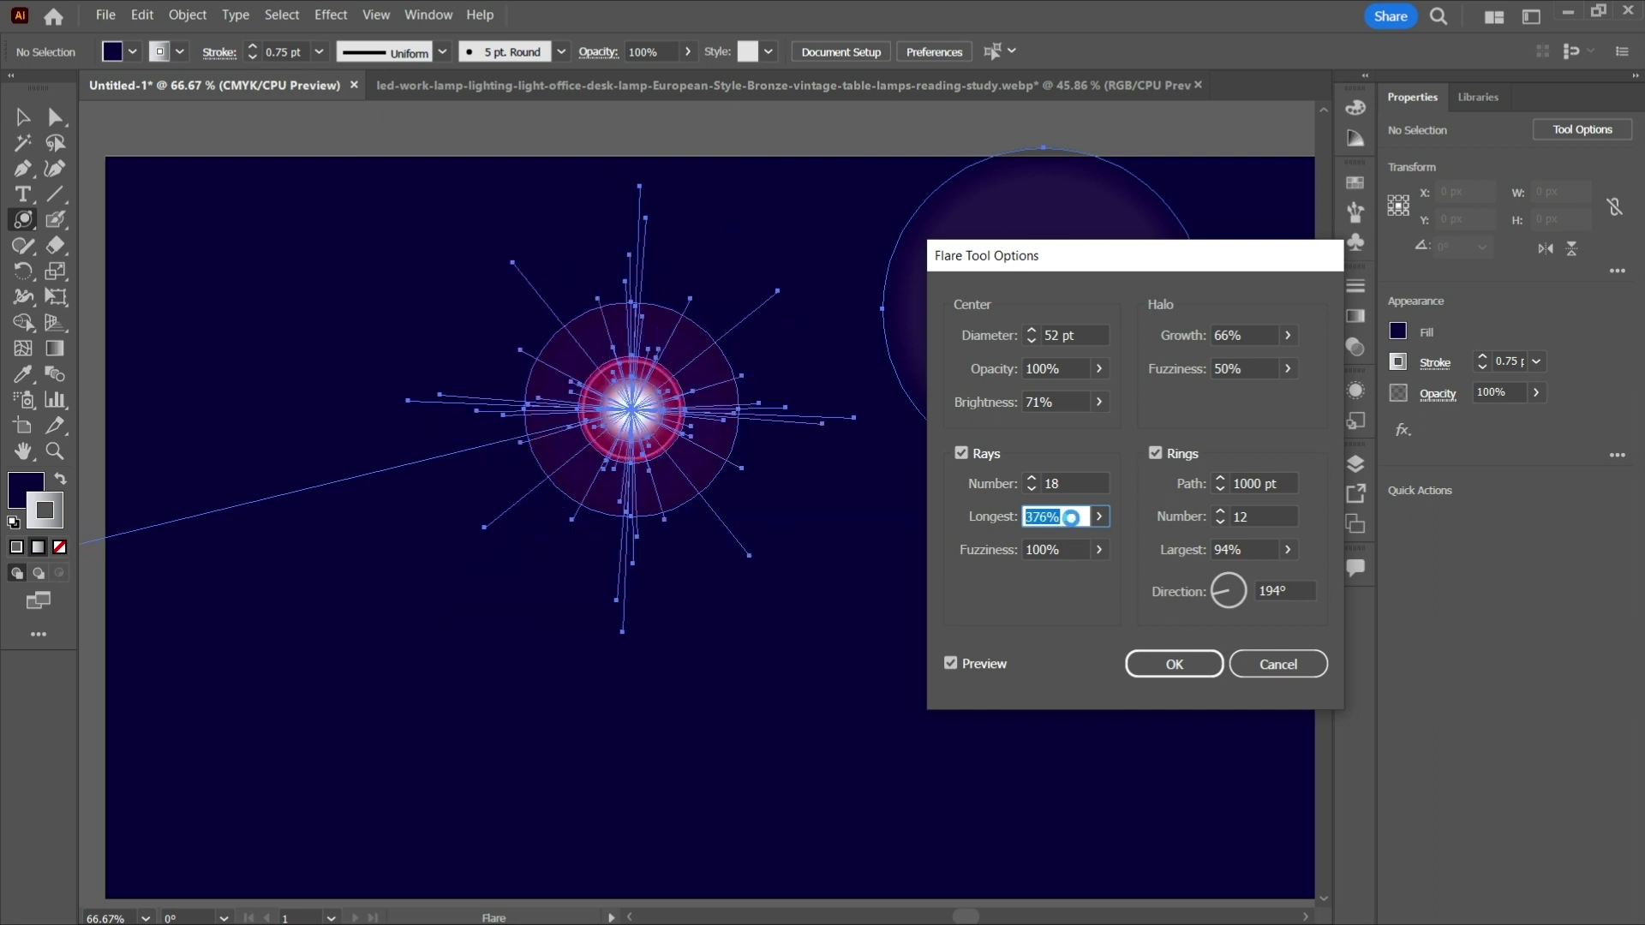
{"action": "key", "text": "shift+Down"}
{"action": "key", "text": "shift+Down"}
{"action": "key", "text": "shift+Down"}
{"action": "key", "text": "shift+Down"}
{"action": "key", "text": "shift+Down"}
{"action": "key", "text": "shift+Down"}
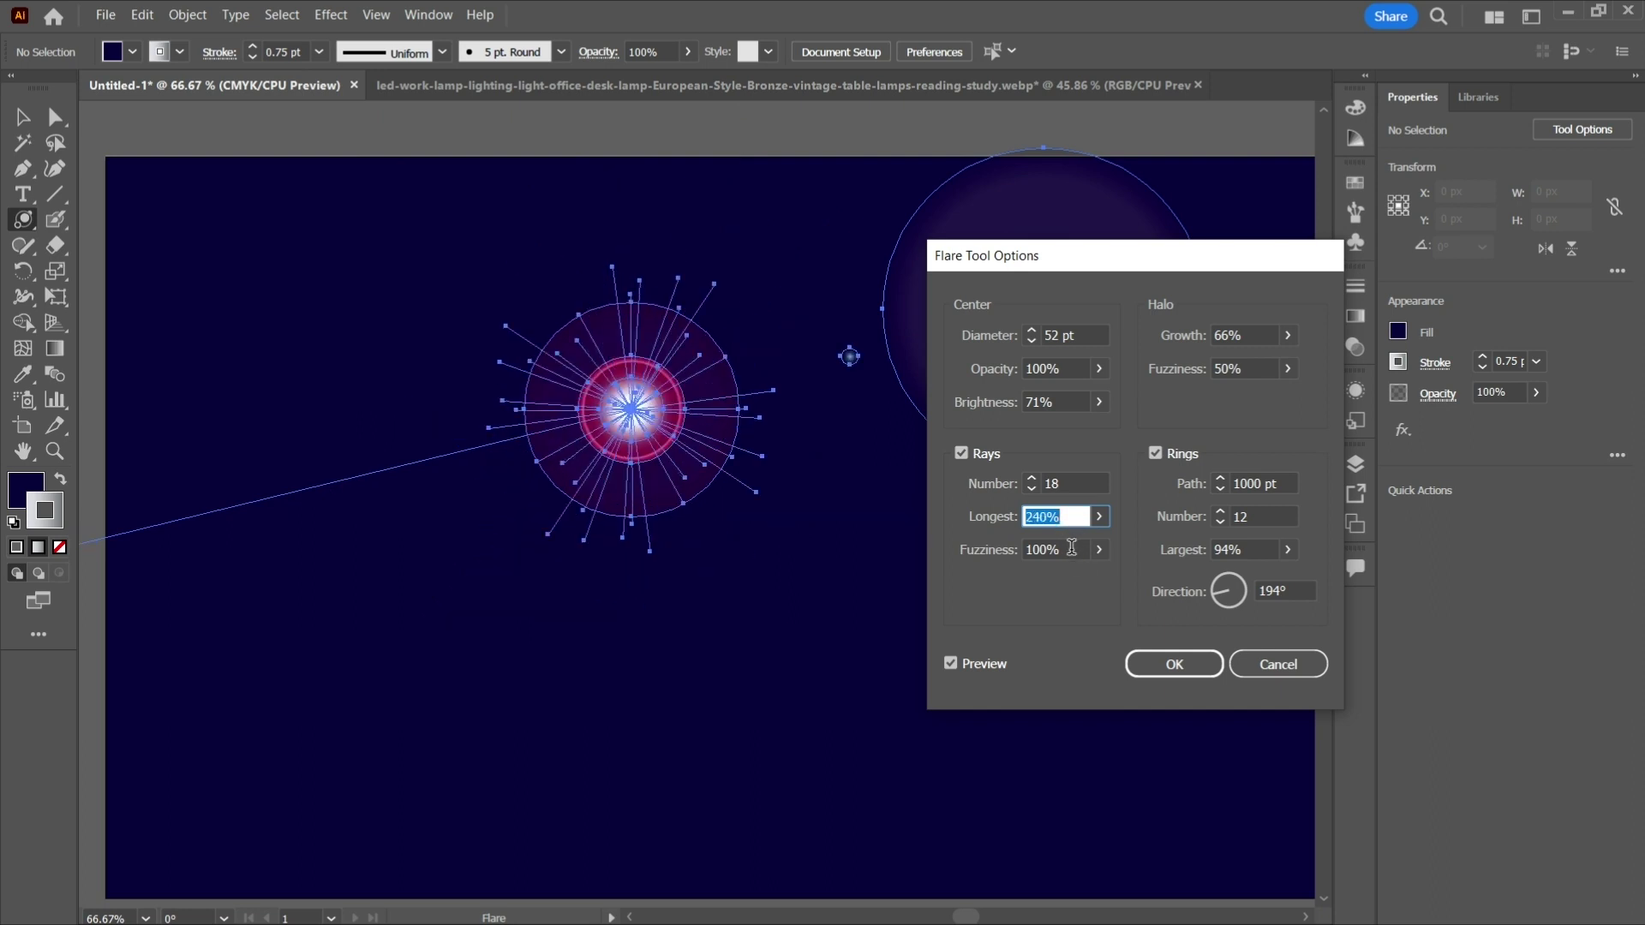
Set the fuzziness of the flare's rays to 54%
{"action": "key", "text": "Tab"}
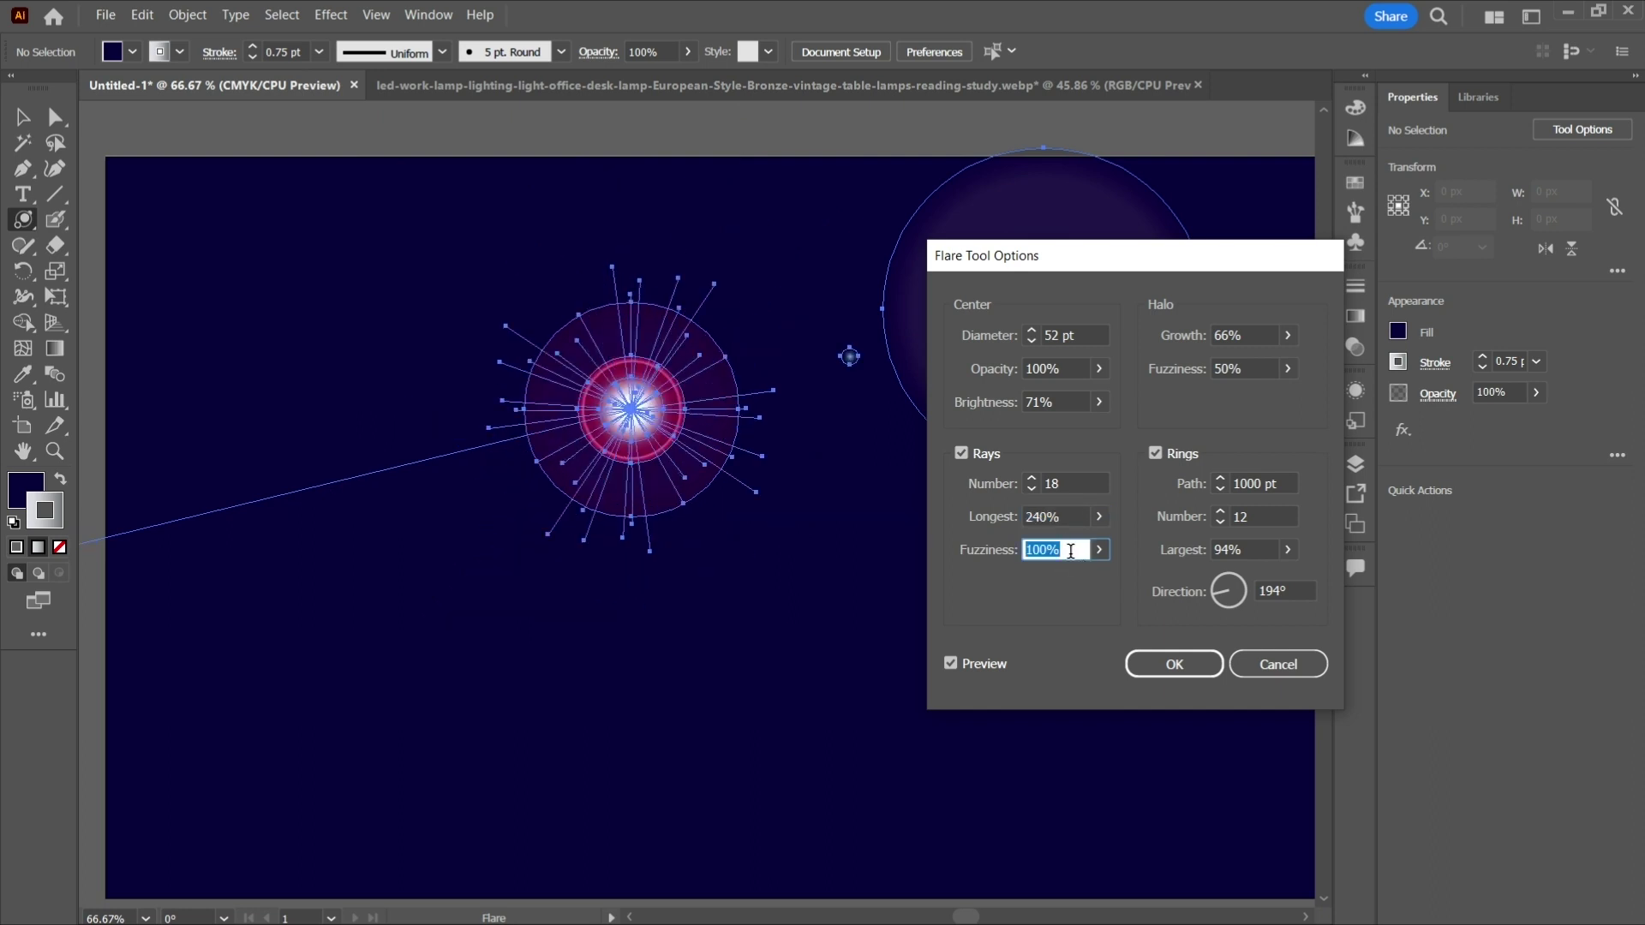
{"action": "key", "text": "shift+Down"}
{"action": "key", "text": "shift+Down"}
{"action": "key", "text": "shift+Down"}
{"action": "key", "text": "shift+Down"}
{"action": "key", "text": "shift+Down"}
{"action": "key", "text": "shift+Down"}
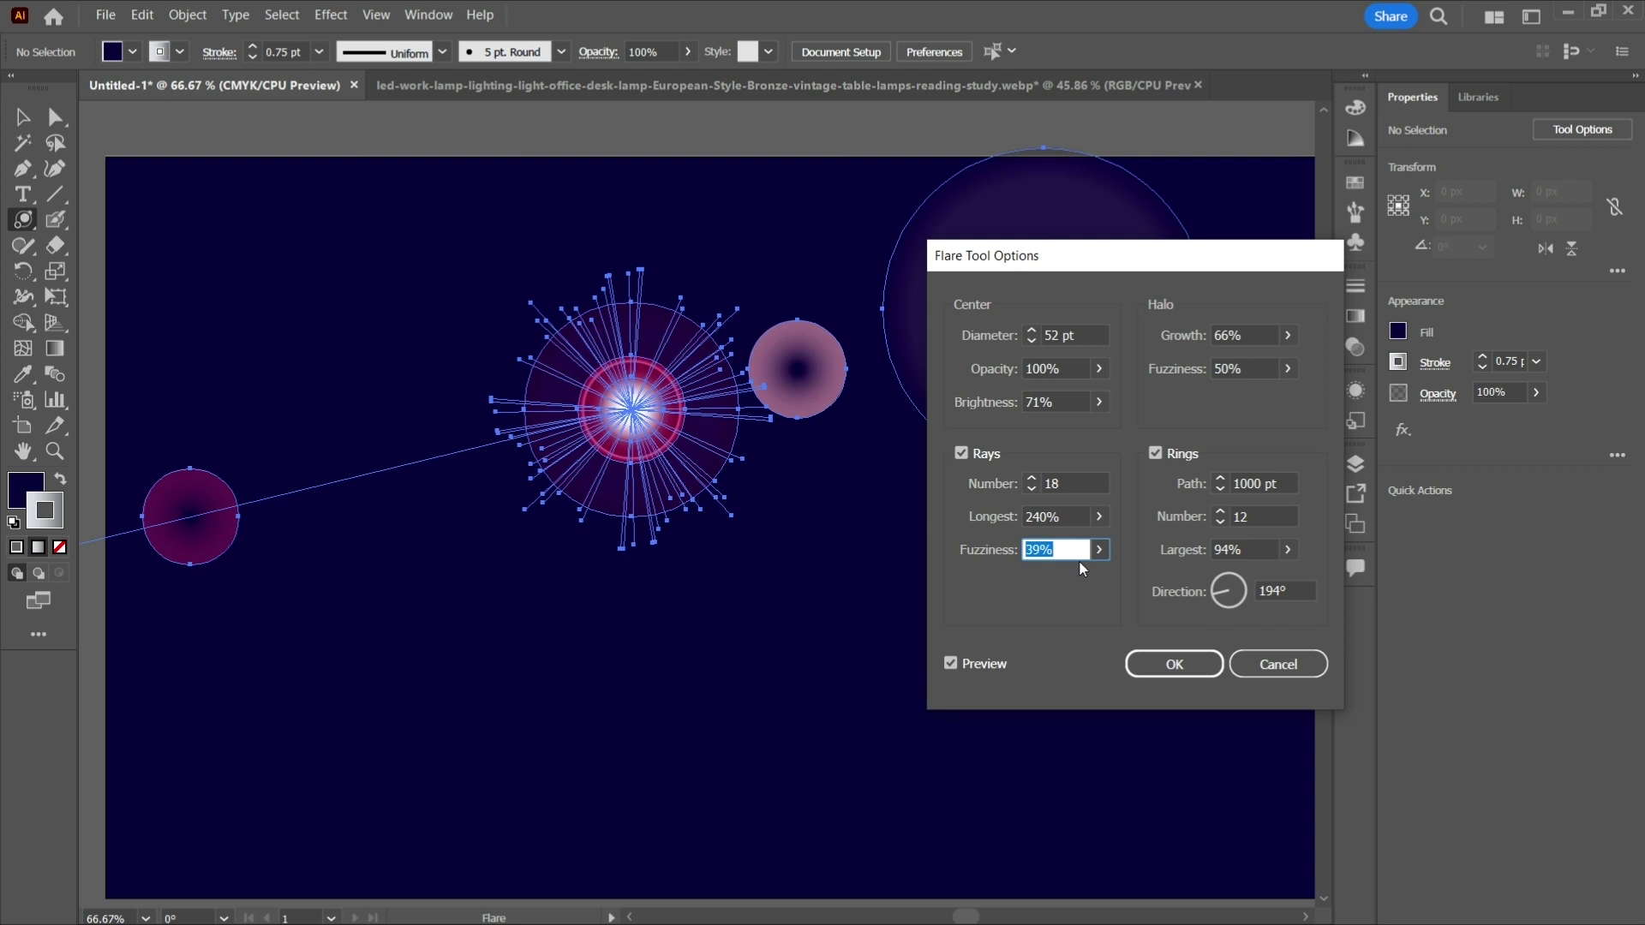
{"action": "key", "text": "shift+Up"}
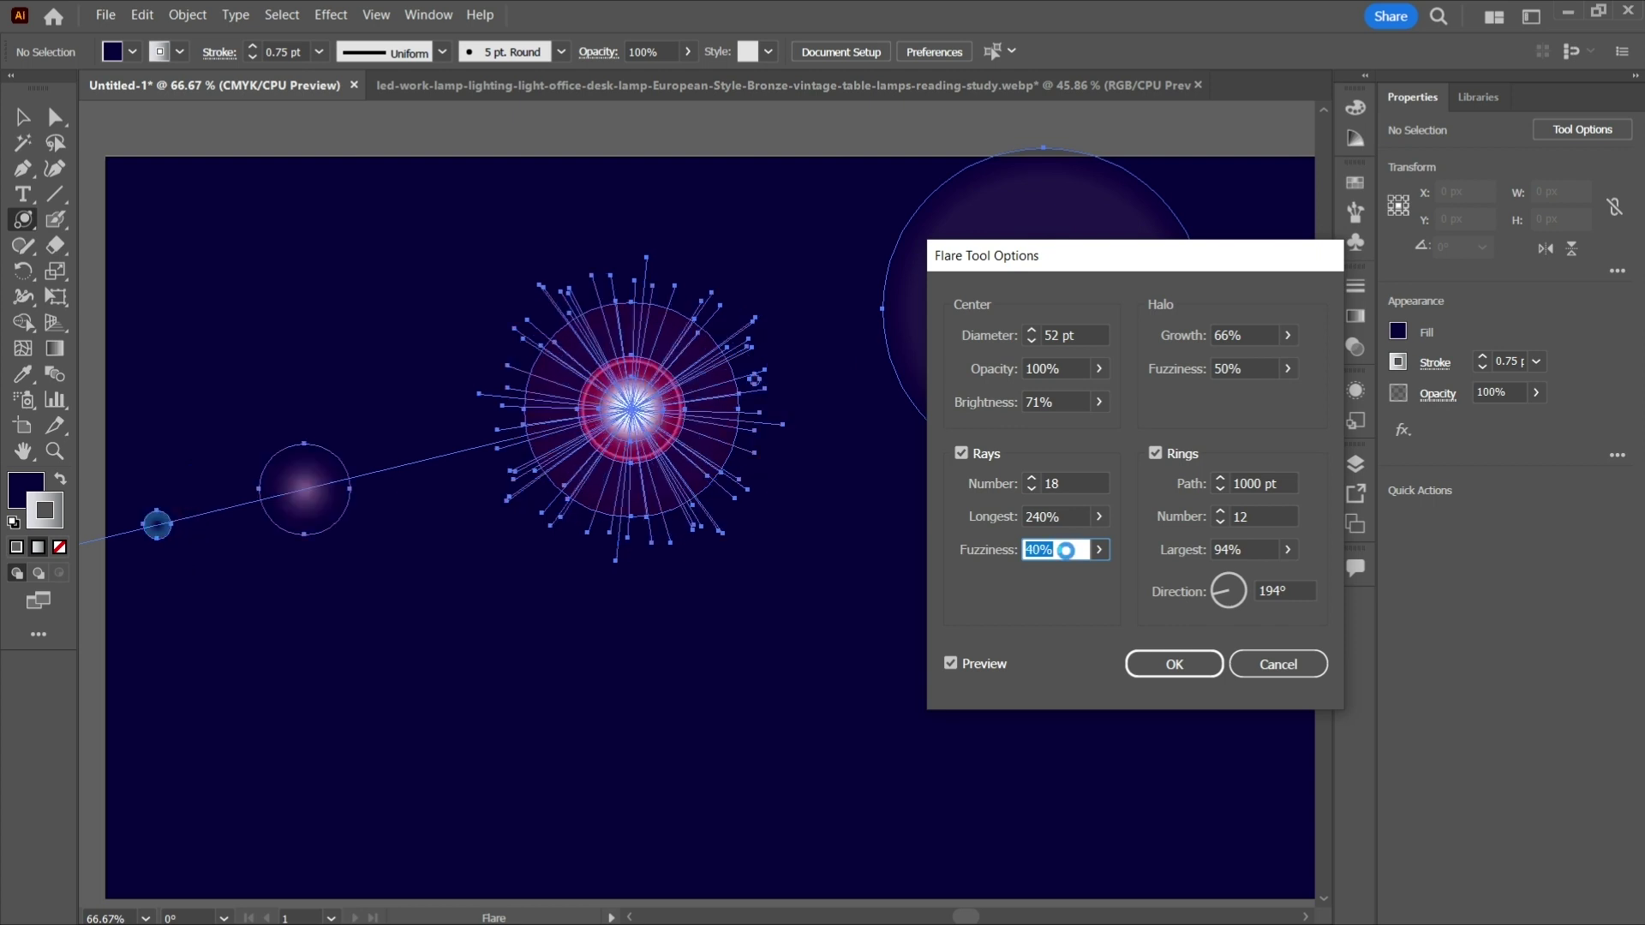
{"action": "key", "text": "Up"}
{"action": "key", "text": "Up"}
{"action": "key", "text": "Up"}
{"action": "key", "text": "Up"}
{"action": "key", "text": "Up"}
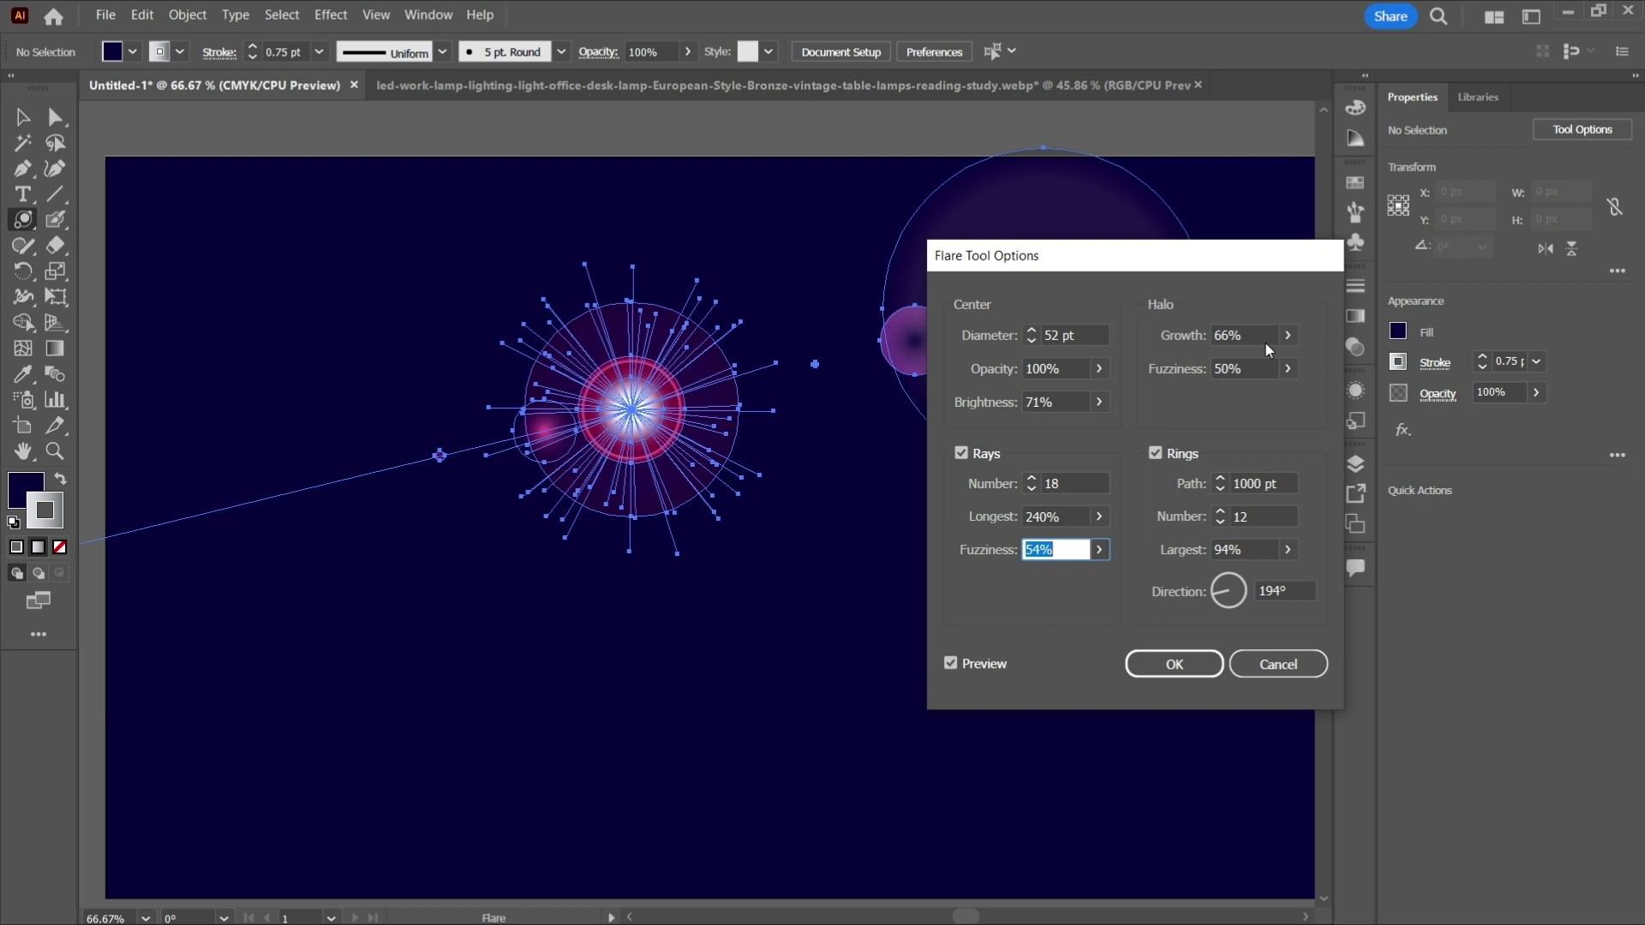
Raise the growth of the flare's halo to 95%
{"action": "left_click", "coordinate": [1259, 335]}
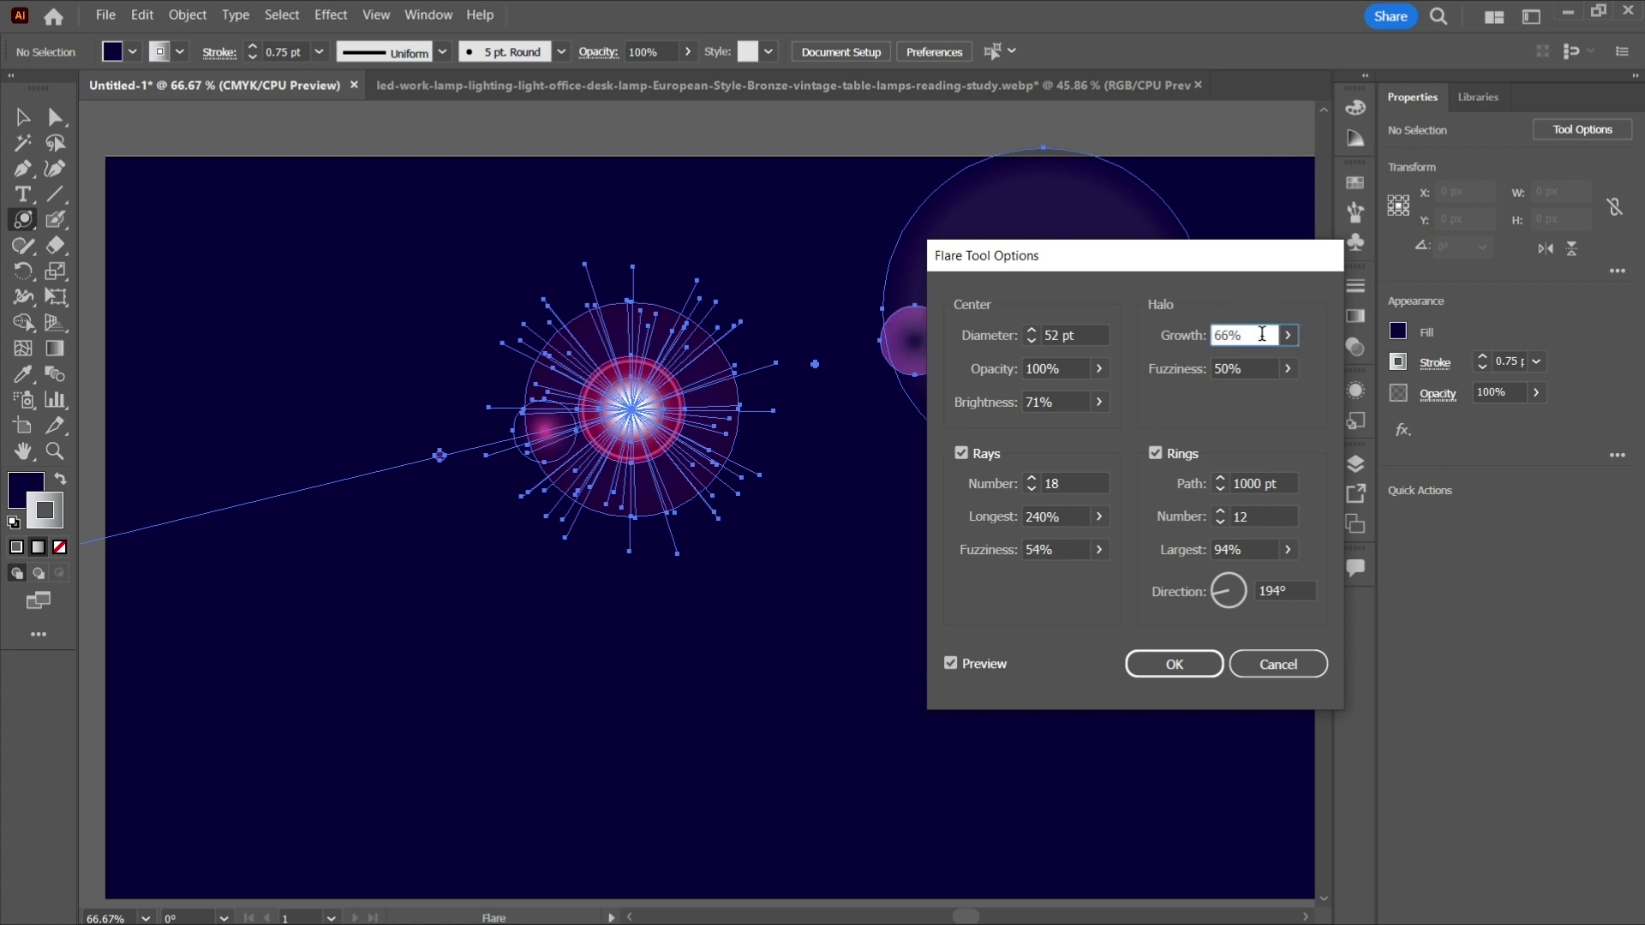
{"action": "key", "text": "shift+Up"}
{"action": "key", "text": "shift+Up"}
{"action": "key", "text": "Up"}
{"action": "key", "text": "Up"}
{"action": "key", "text": "Up"}
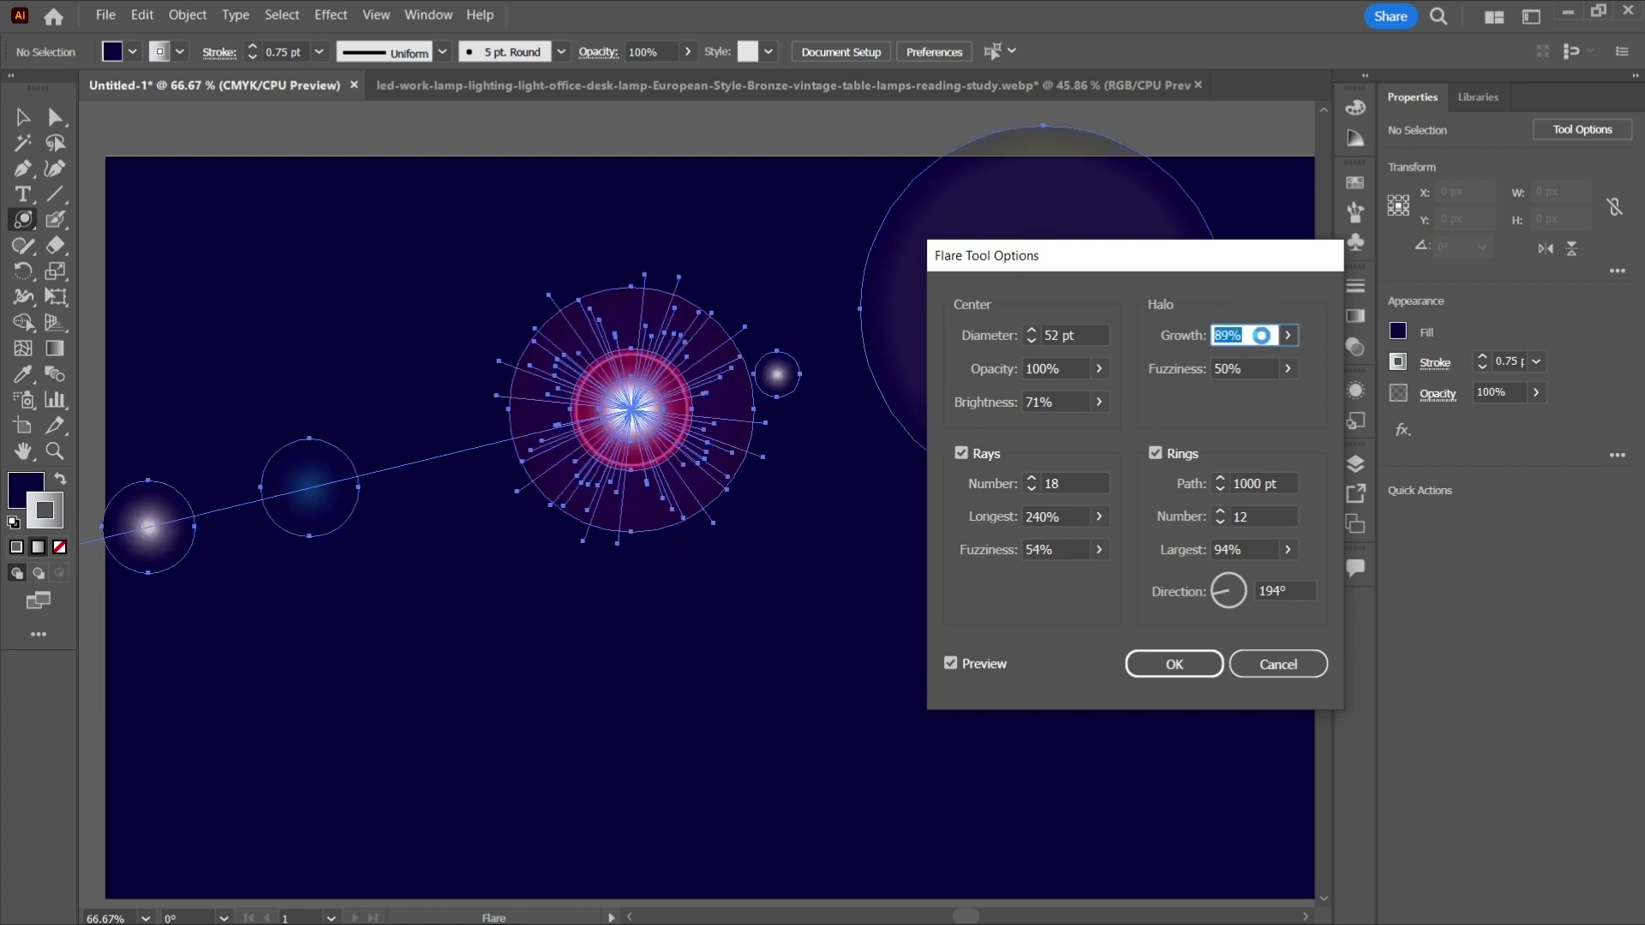
{"action": "key", "text": "Up"}
{"action": "key", "text": "Up"}
{"action": "key", "text": "Up"}
{"action": "key", "text": "Up"}
{"action": "key", "text": "Up"}
{"action": "key", "text": "Up"}
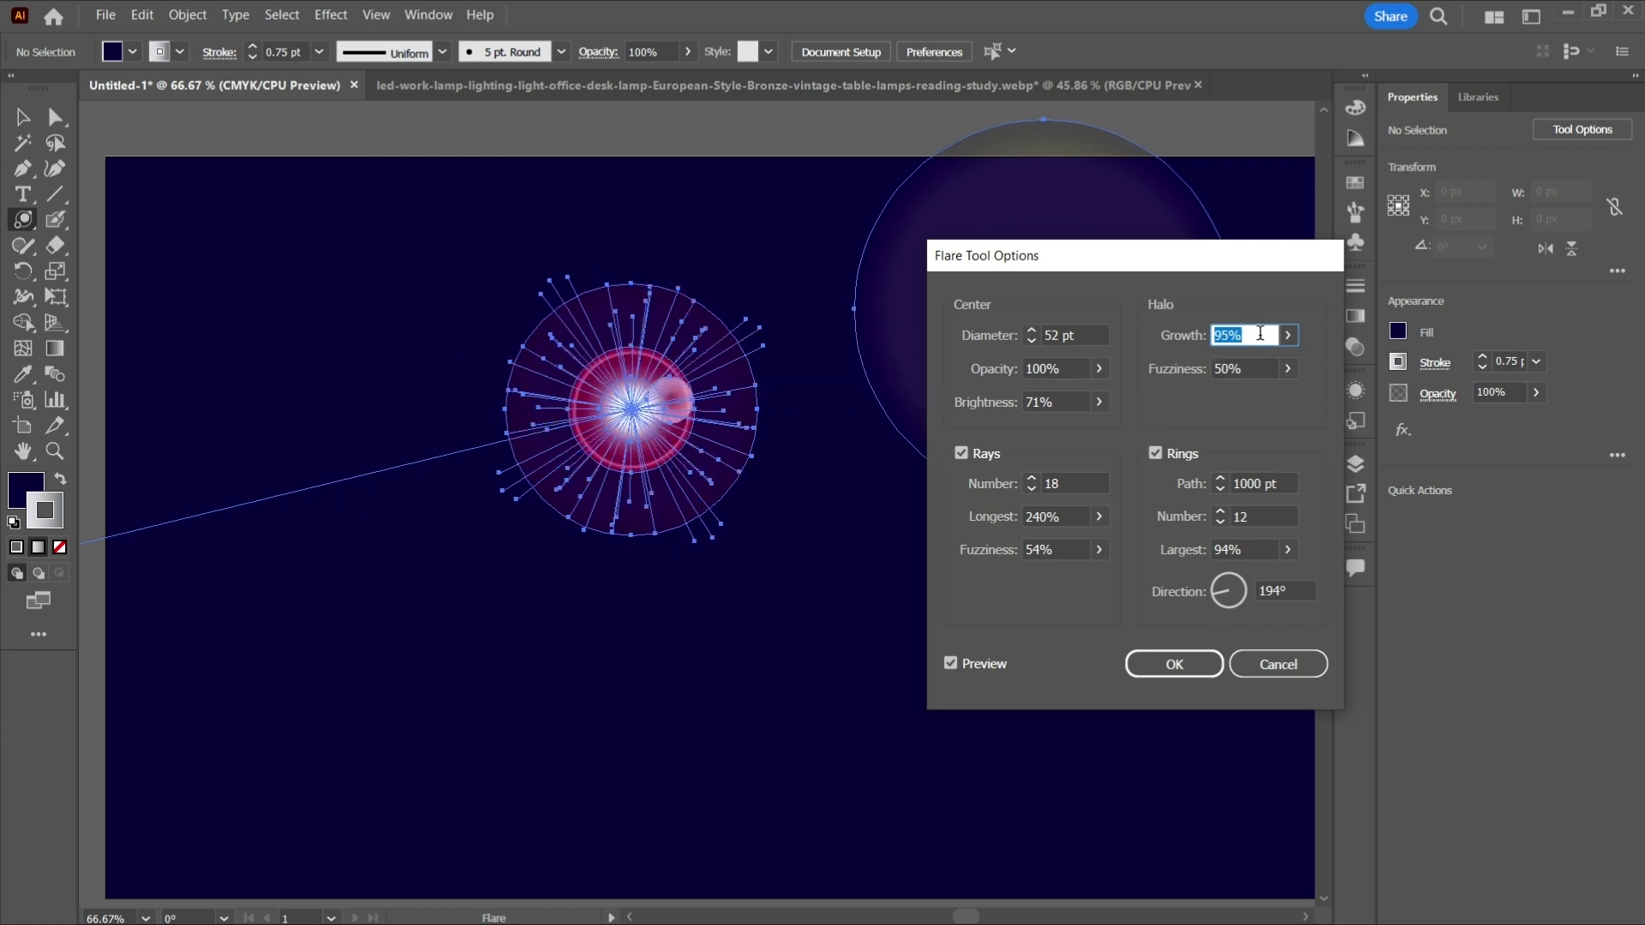
Lower the halo growth to 69% and set the halo fuzziness to 88%
{"action": "scroll", "coordinate": [1259, 335], "scroll_direction": "down", "scroll_amount": 16}
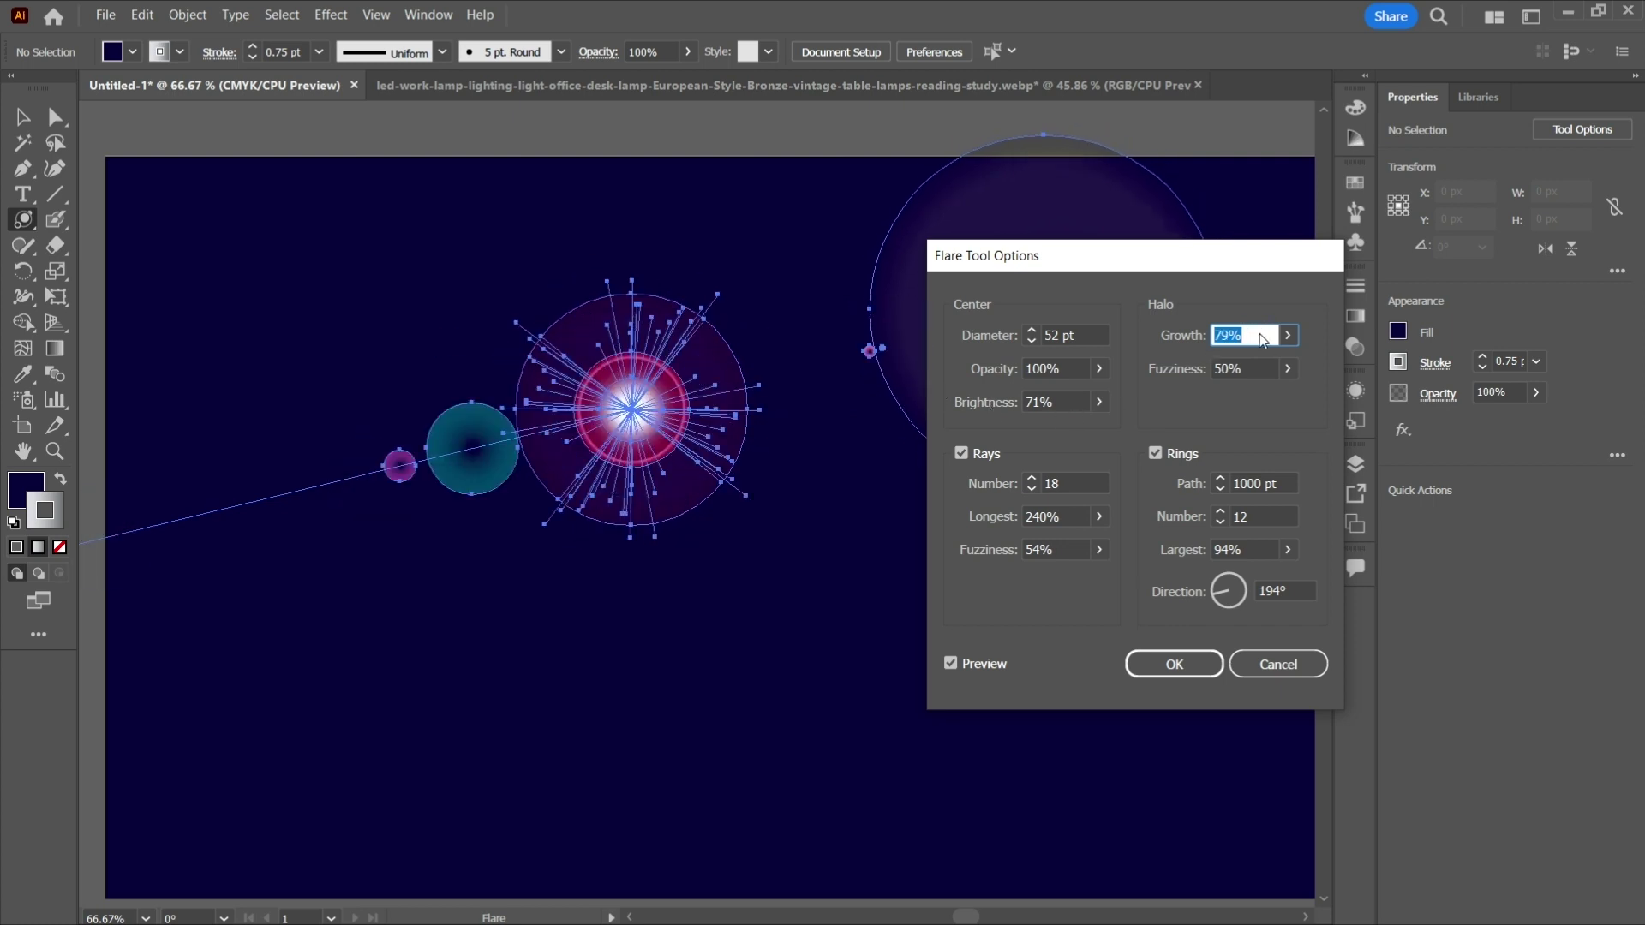
{"action": "scroll", "coordinate": [1260, 336], "scroll_direction": "down", "scroll_amount": 10}
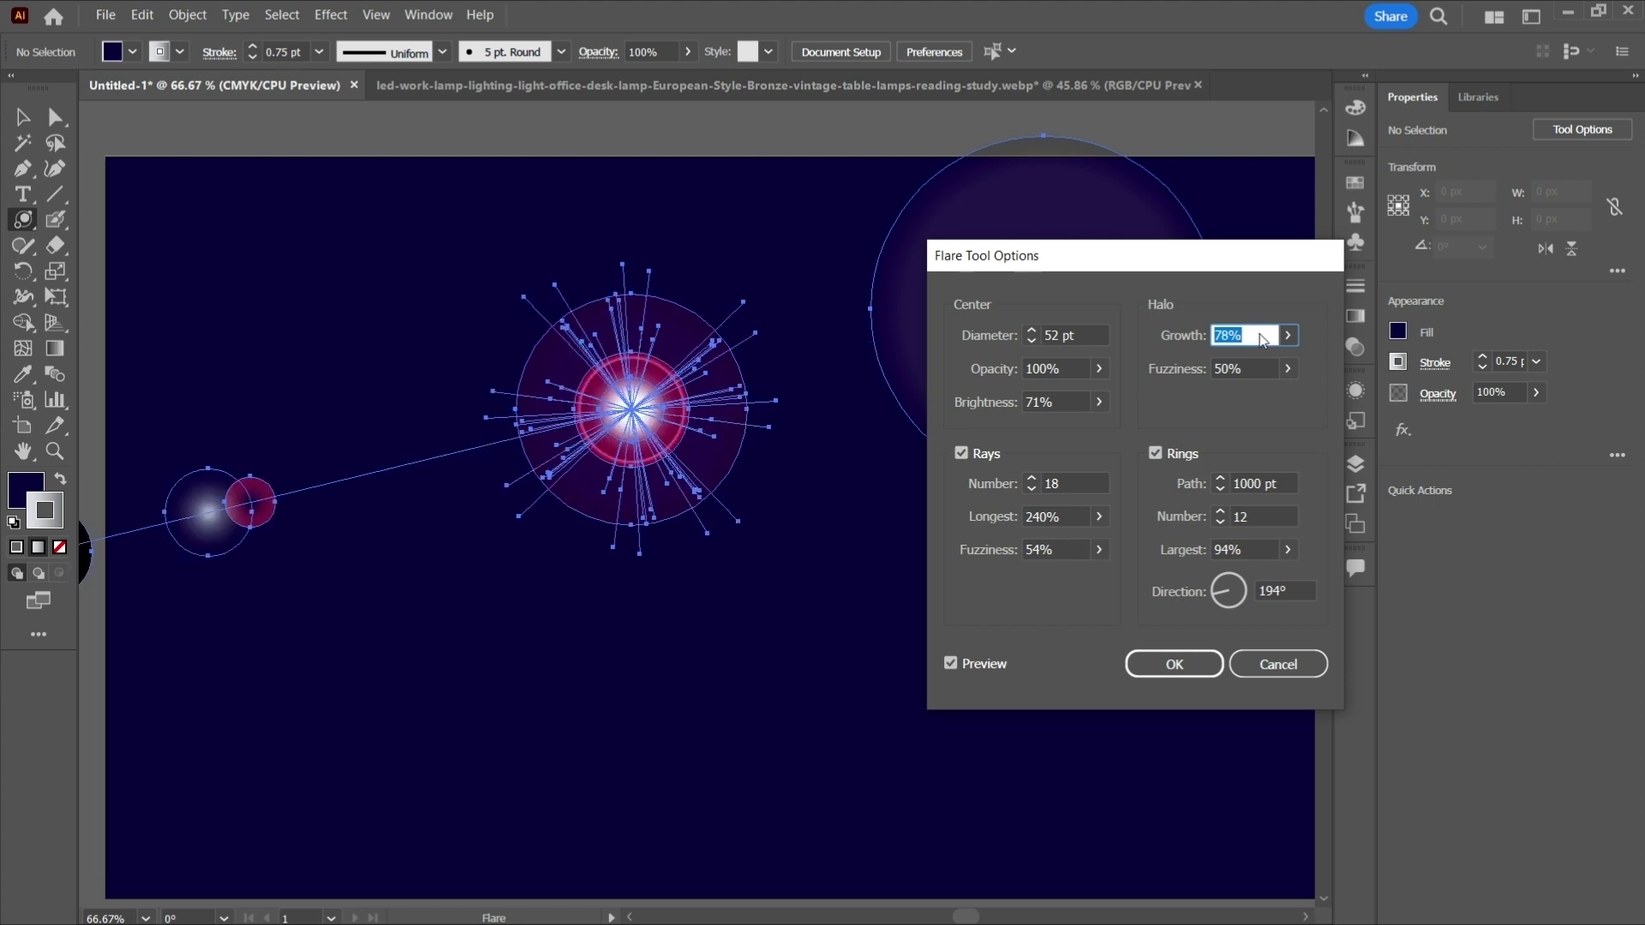
{"action": "left_click", "coordinate": [1251, 372]}
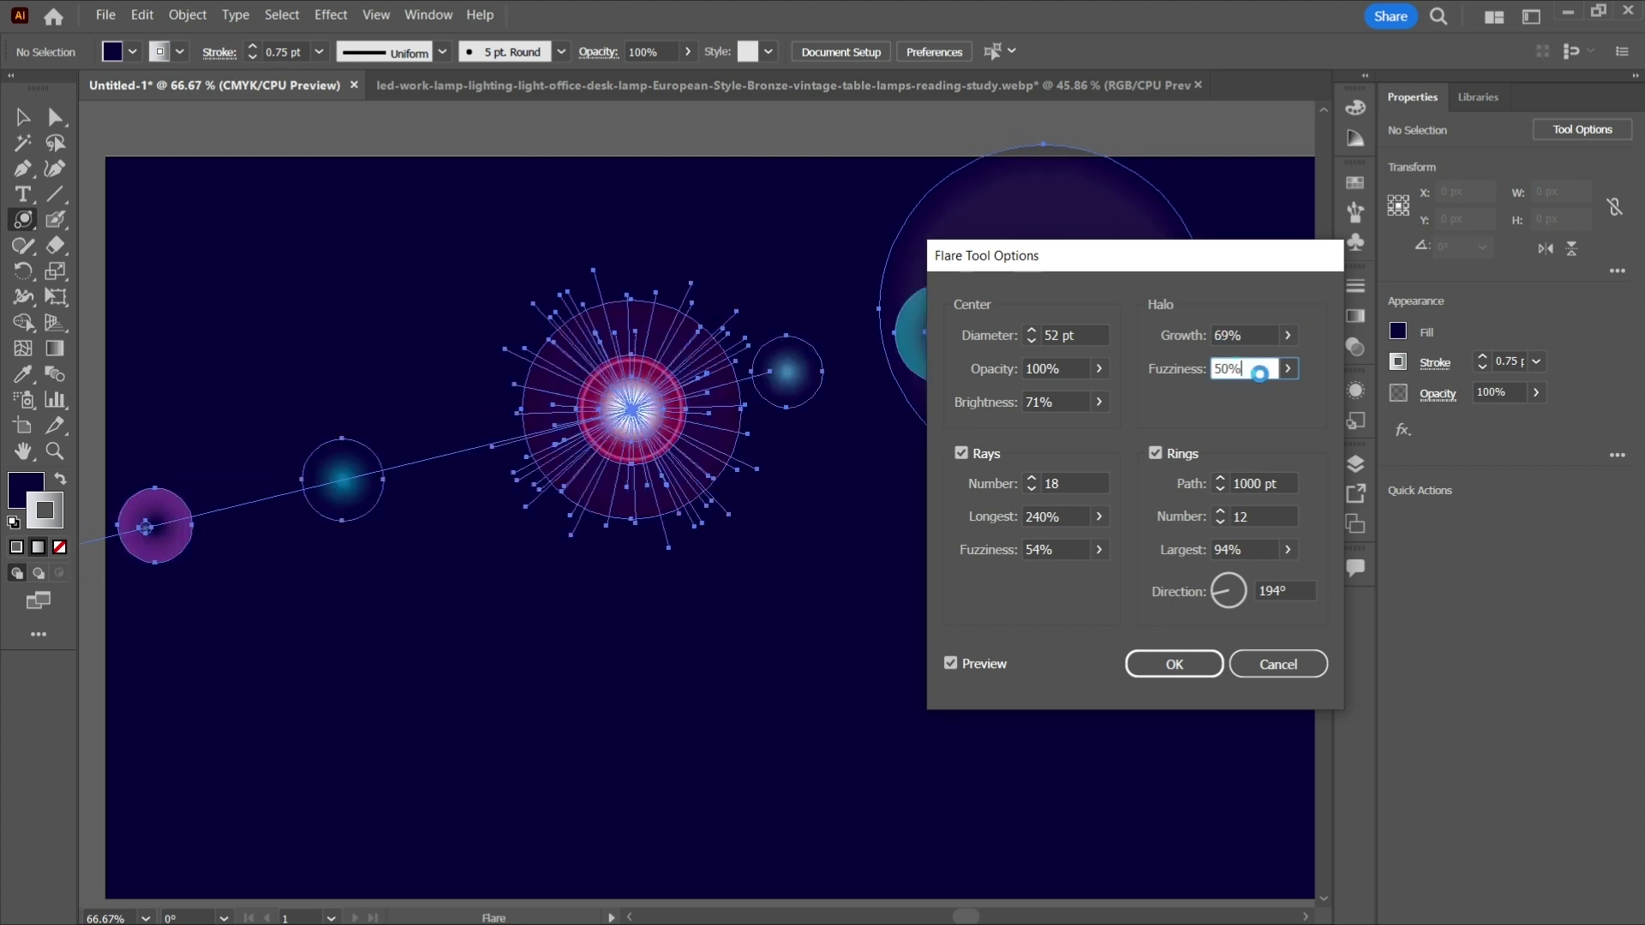
{"action": "scroll", "coordinate": [1259, 373], "scroll_direction": "up", "scroll_amount": 20}
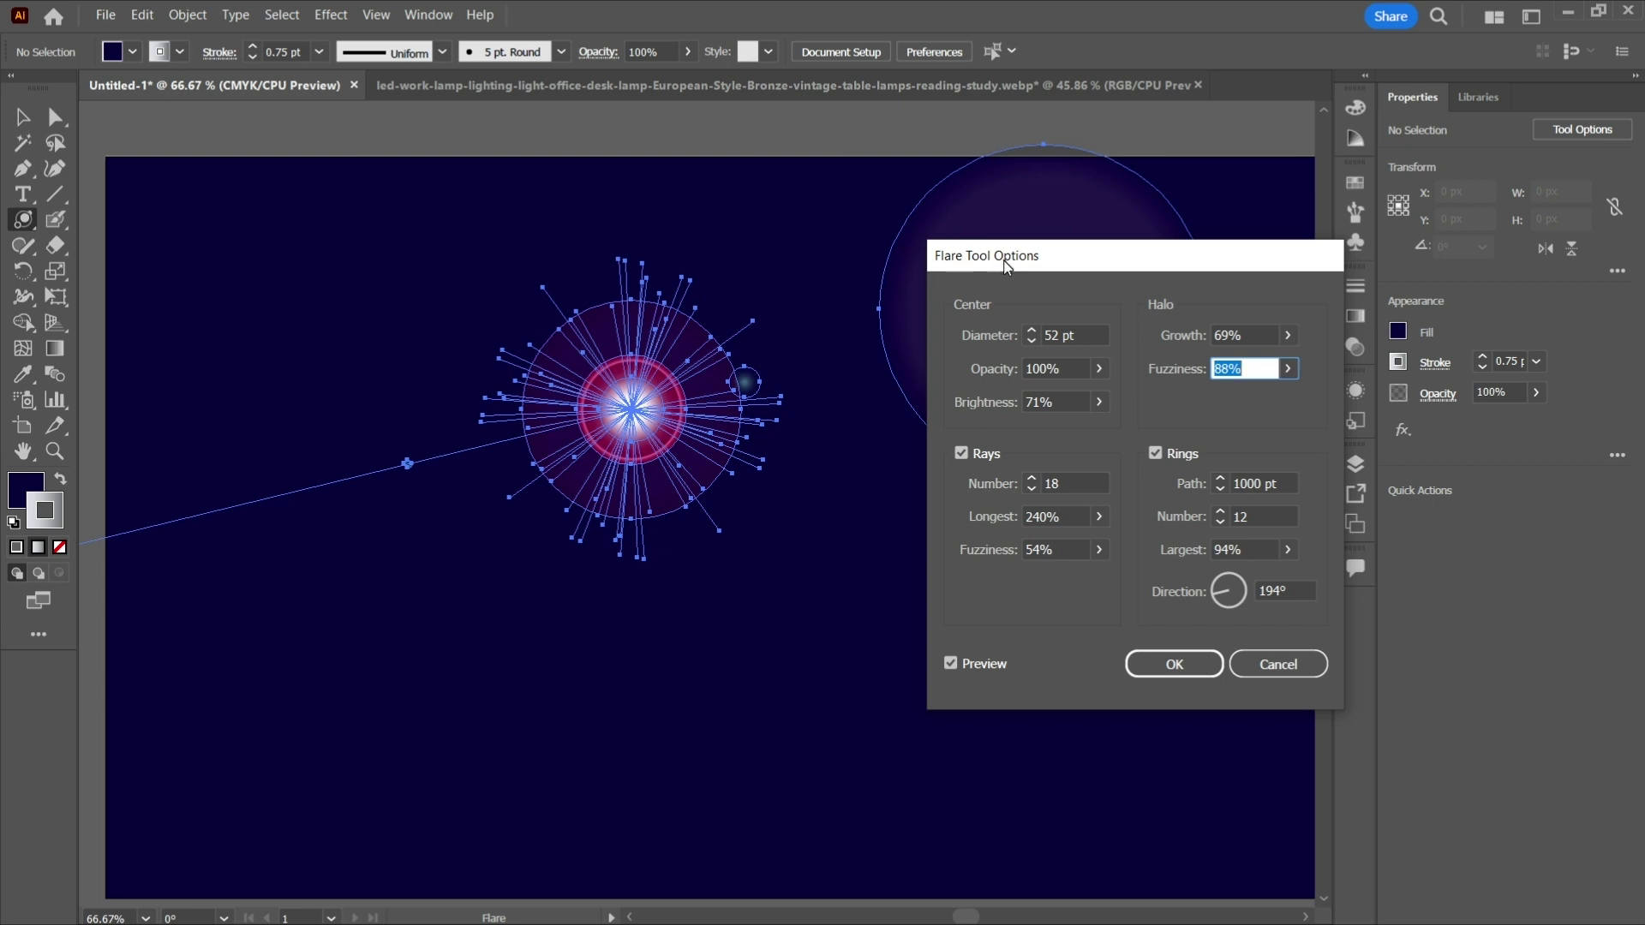
Shorten the path of the flare's rings to 106 pt
{"action": "left_click_drag", "start_coordinate": [1007, 267], "coordinate": [922, 678]}
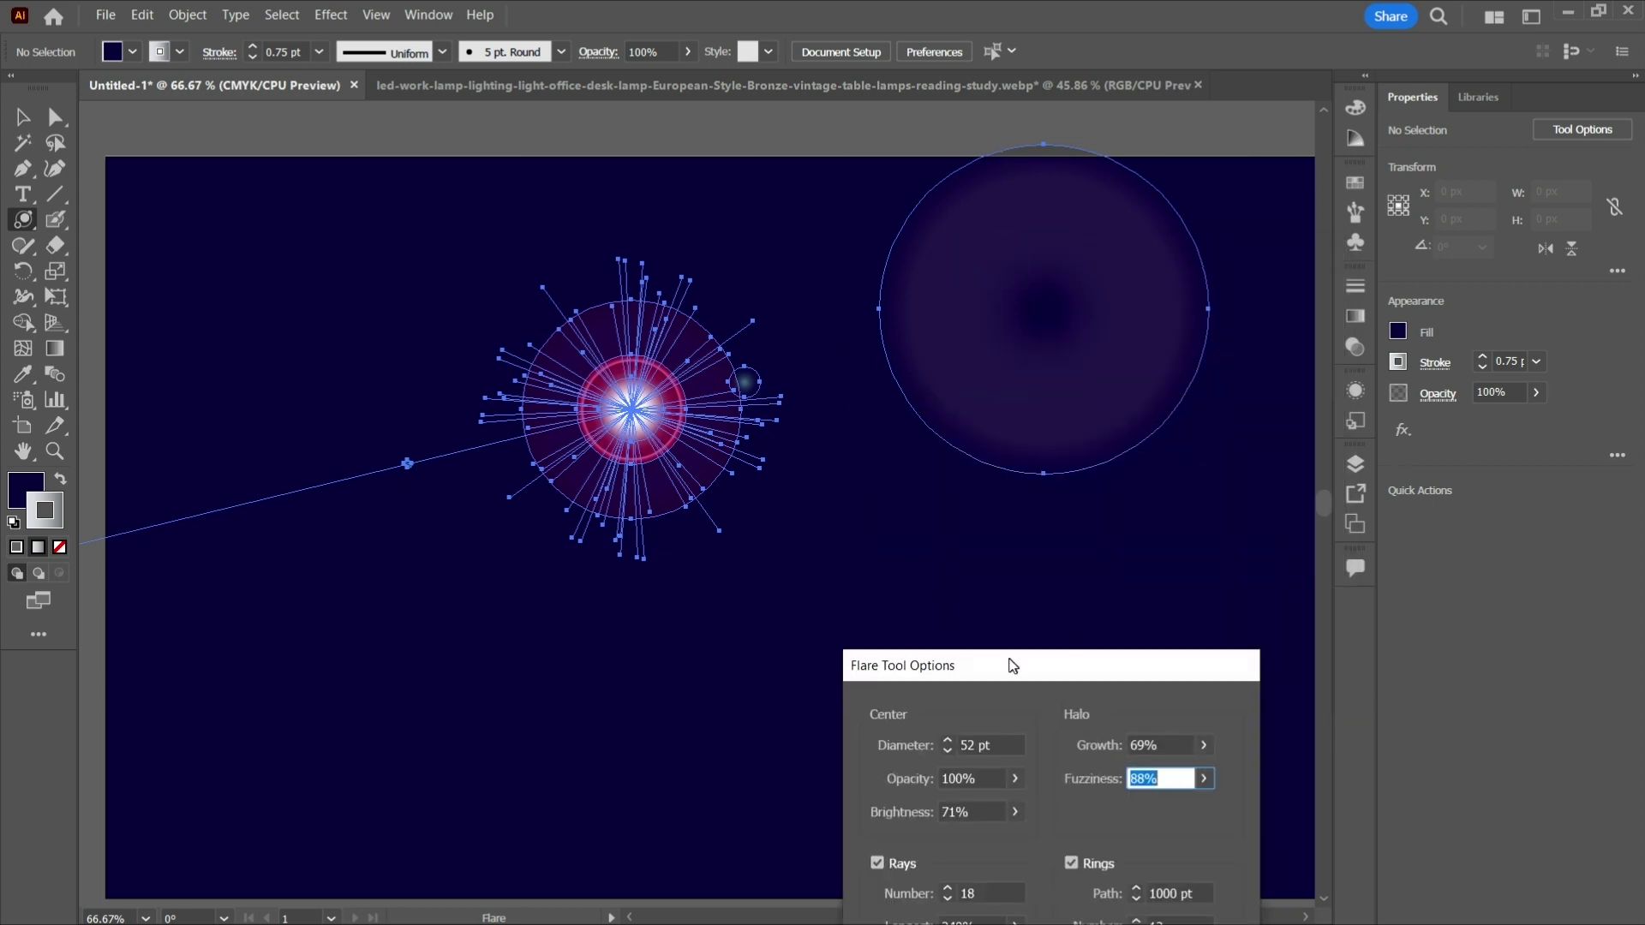
{"action": "left_click_drag", "start_coordinate": [958, 666], "coordinate": [886, 286]}
{"action": "left_click", "coordinate": [1065, 518]}
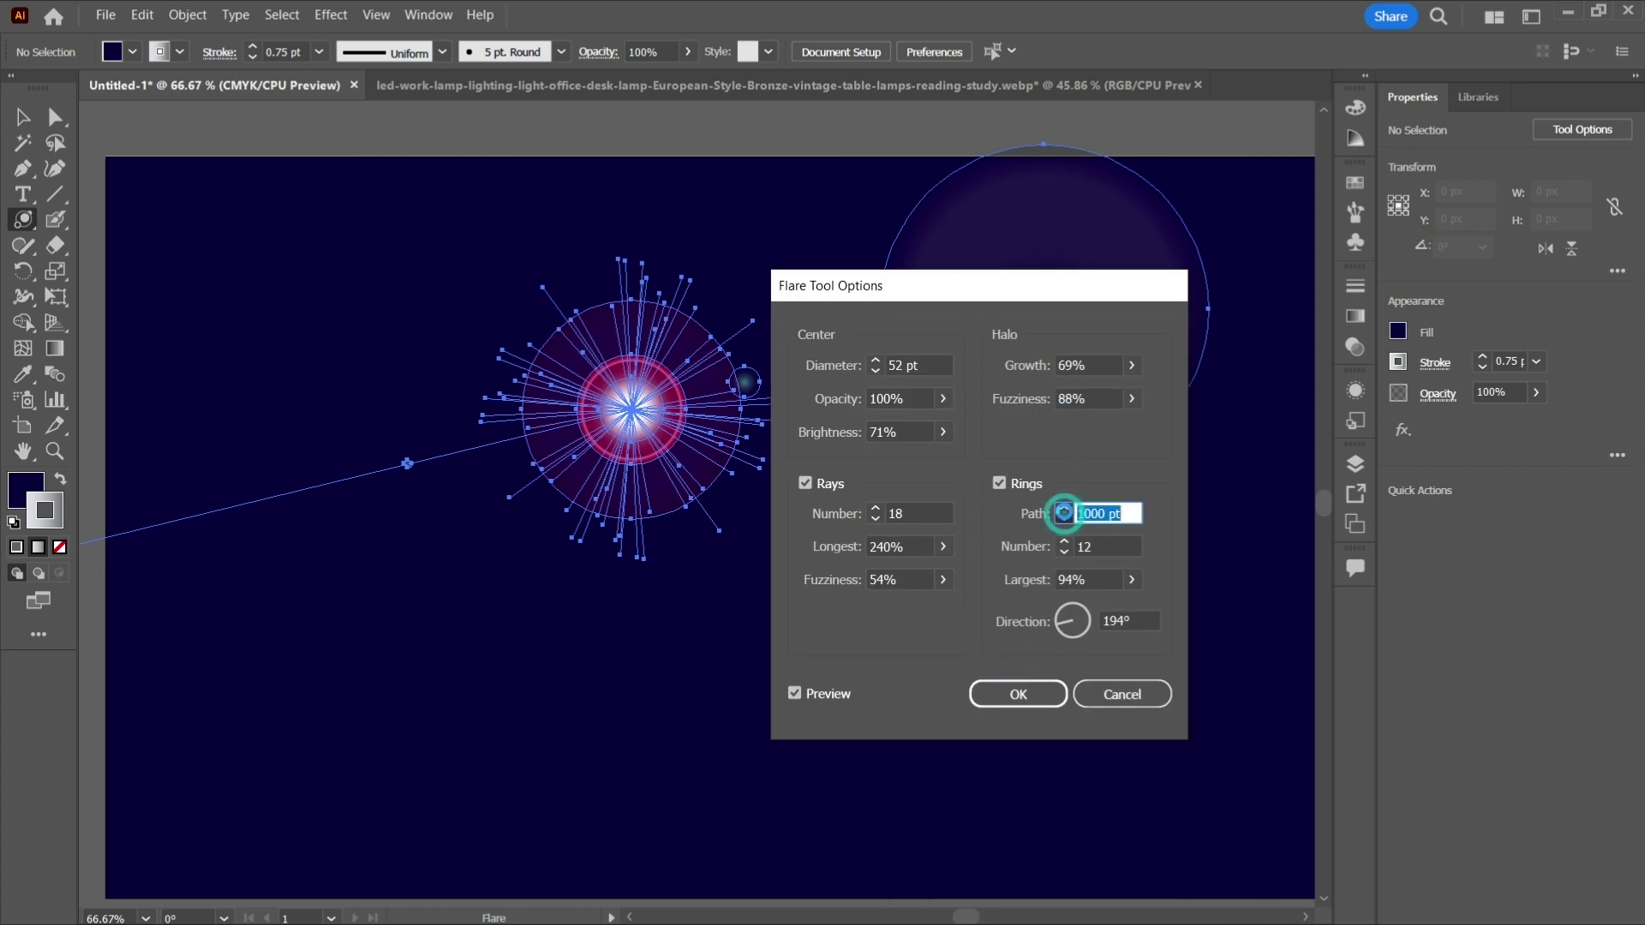
{"action": "left_click", "coordinate": [1090, 510]}
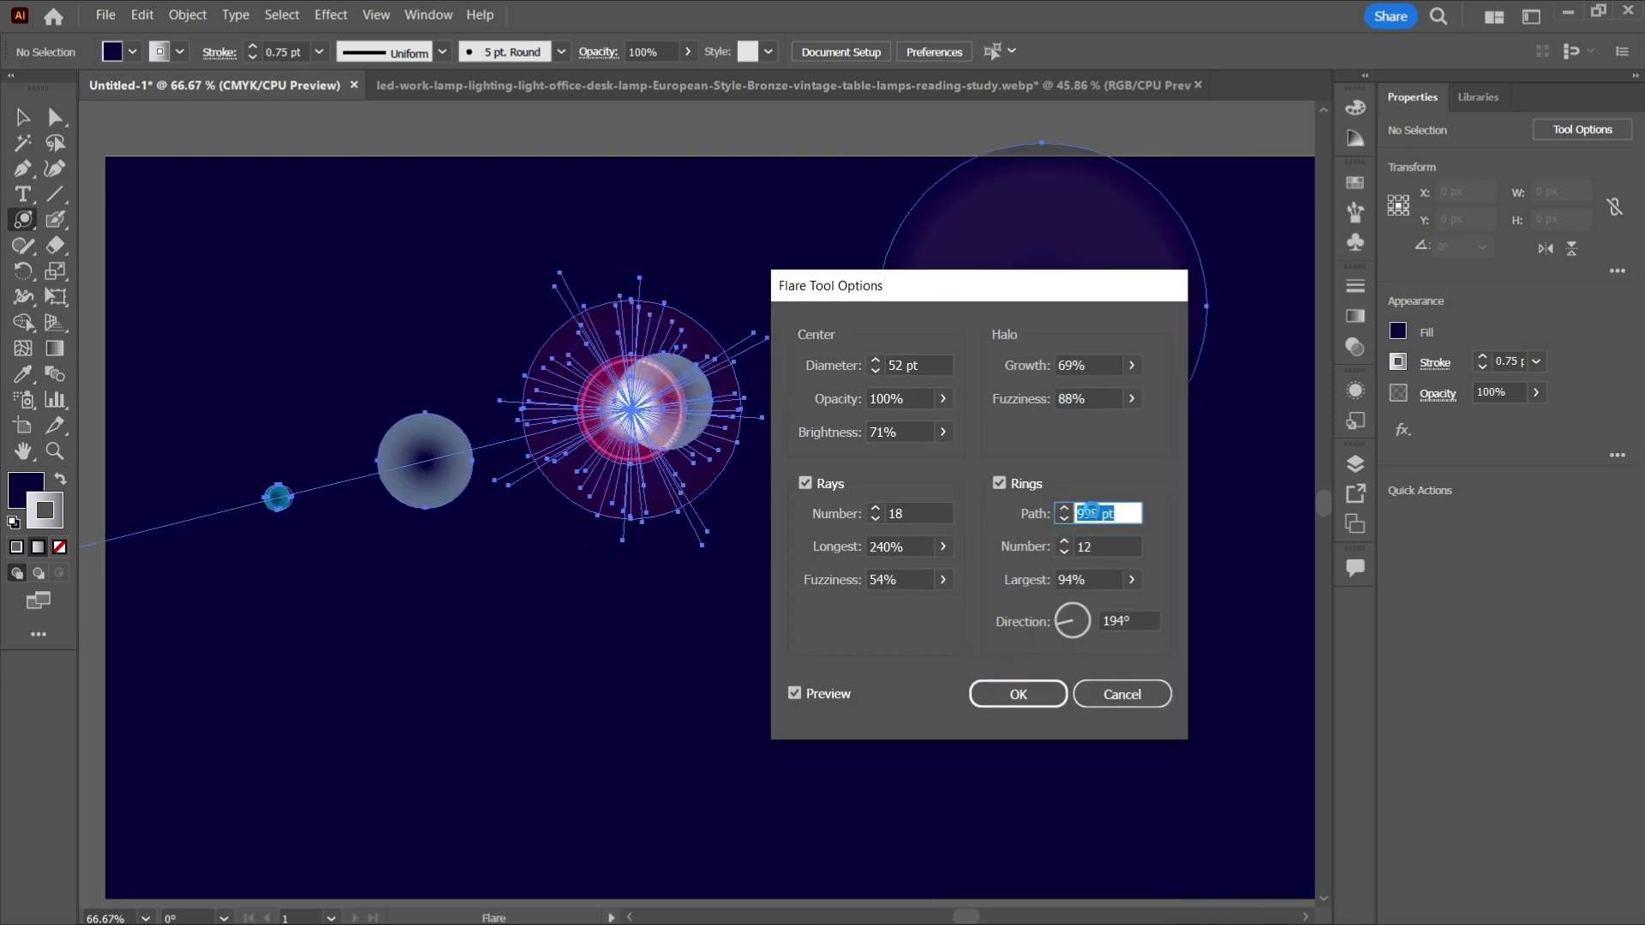
{"action": "scroll", "coordinate": [1088, 514], "scroll_direction": "down", "scroll_amount": 15}
{"action": "scroll", "coordinate": [1088, 516], "scroll_direction": "down", "scroll_amount": 20}
{"action": "scroll", "coordinate": [1099, 518], "scroll_direction": "down", "scroll_amount": 20}
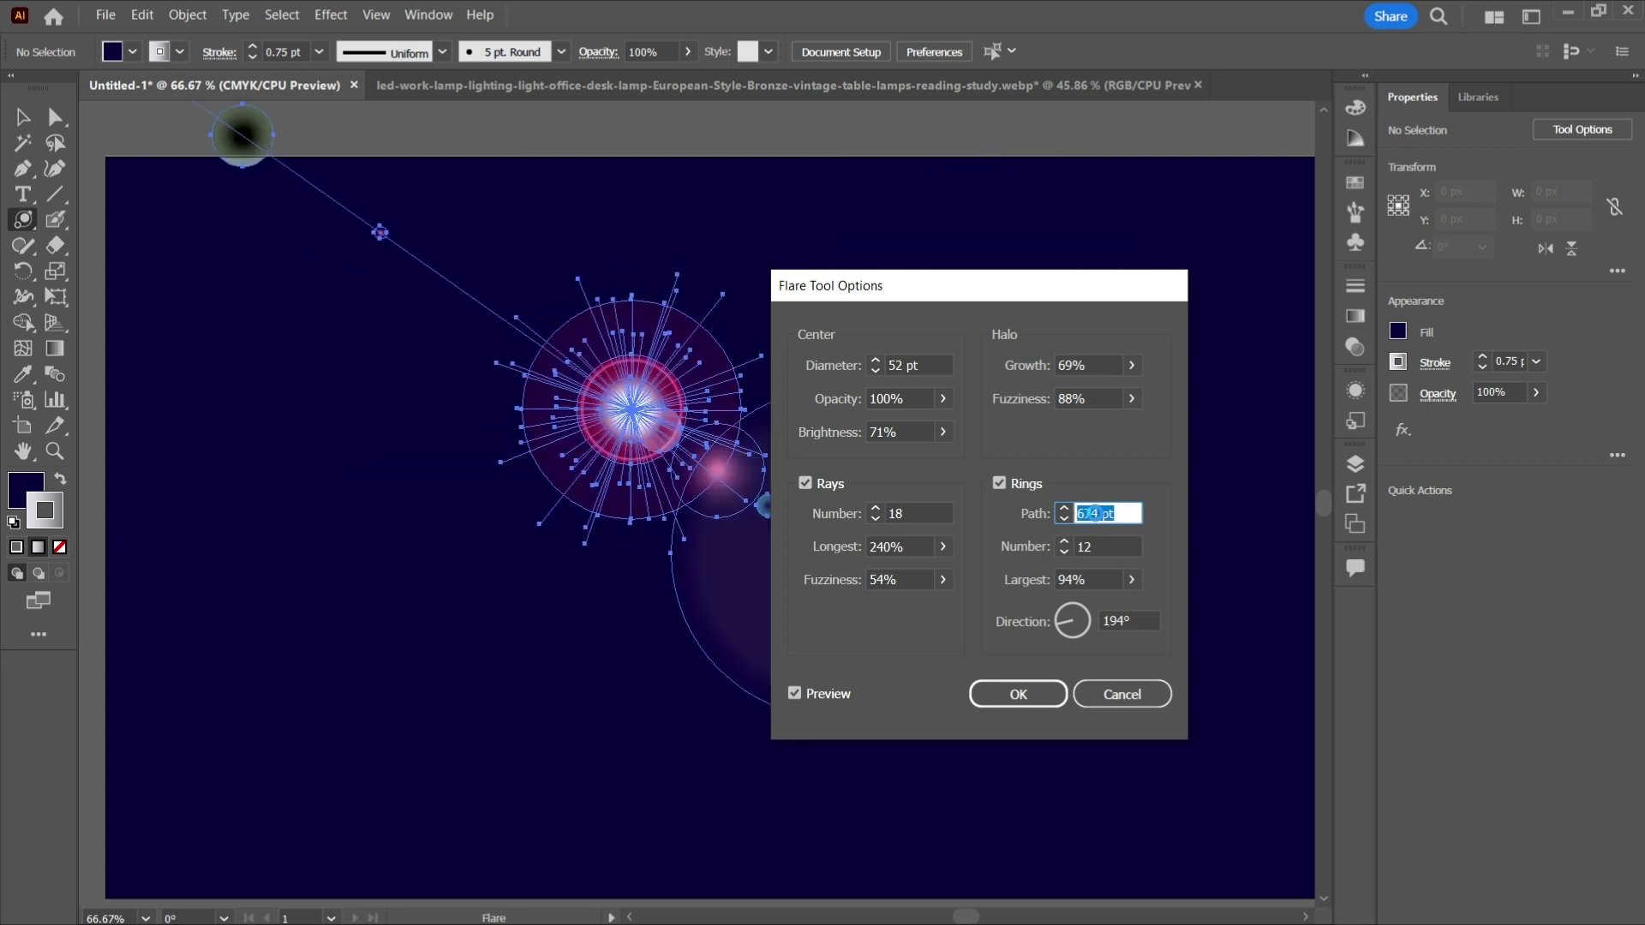
{"action": "scroll", "coordinate": [1094, 514], "scroll_direction": "down", "scroll_amount": 6}
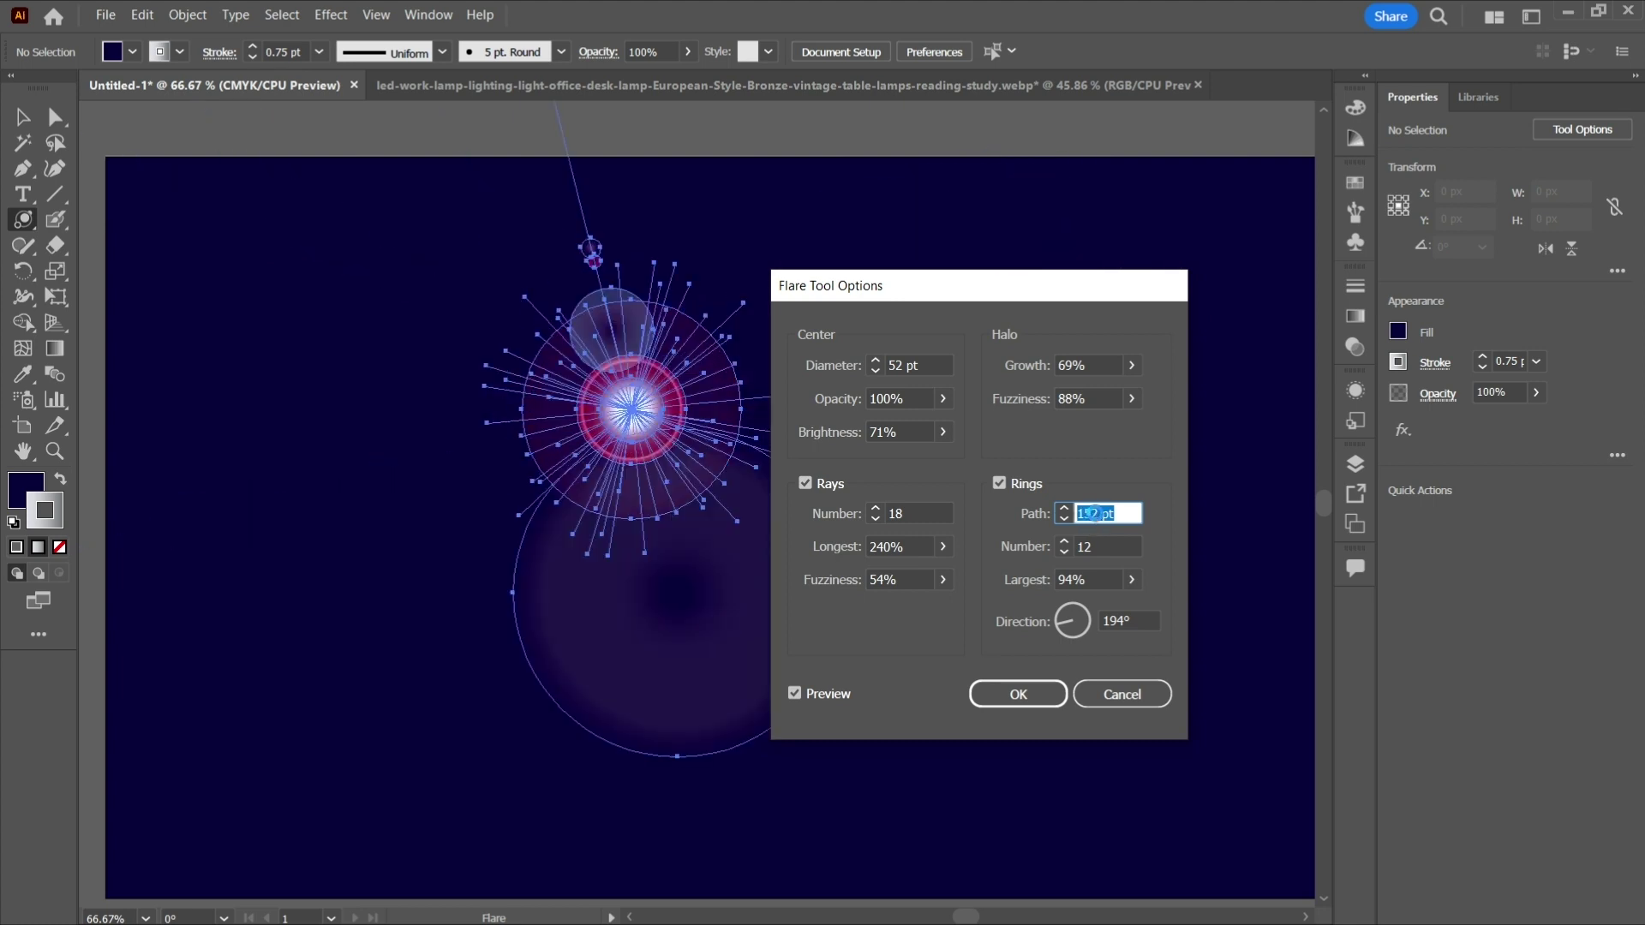
{"action": "left_click_drag", "start_coordinate": [974, 295], "coordinate": [1281, 304]}
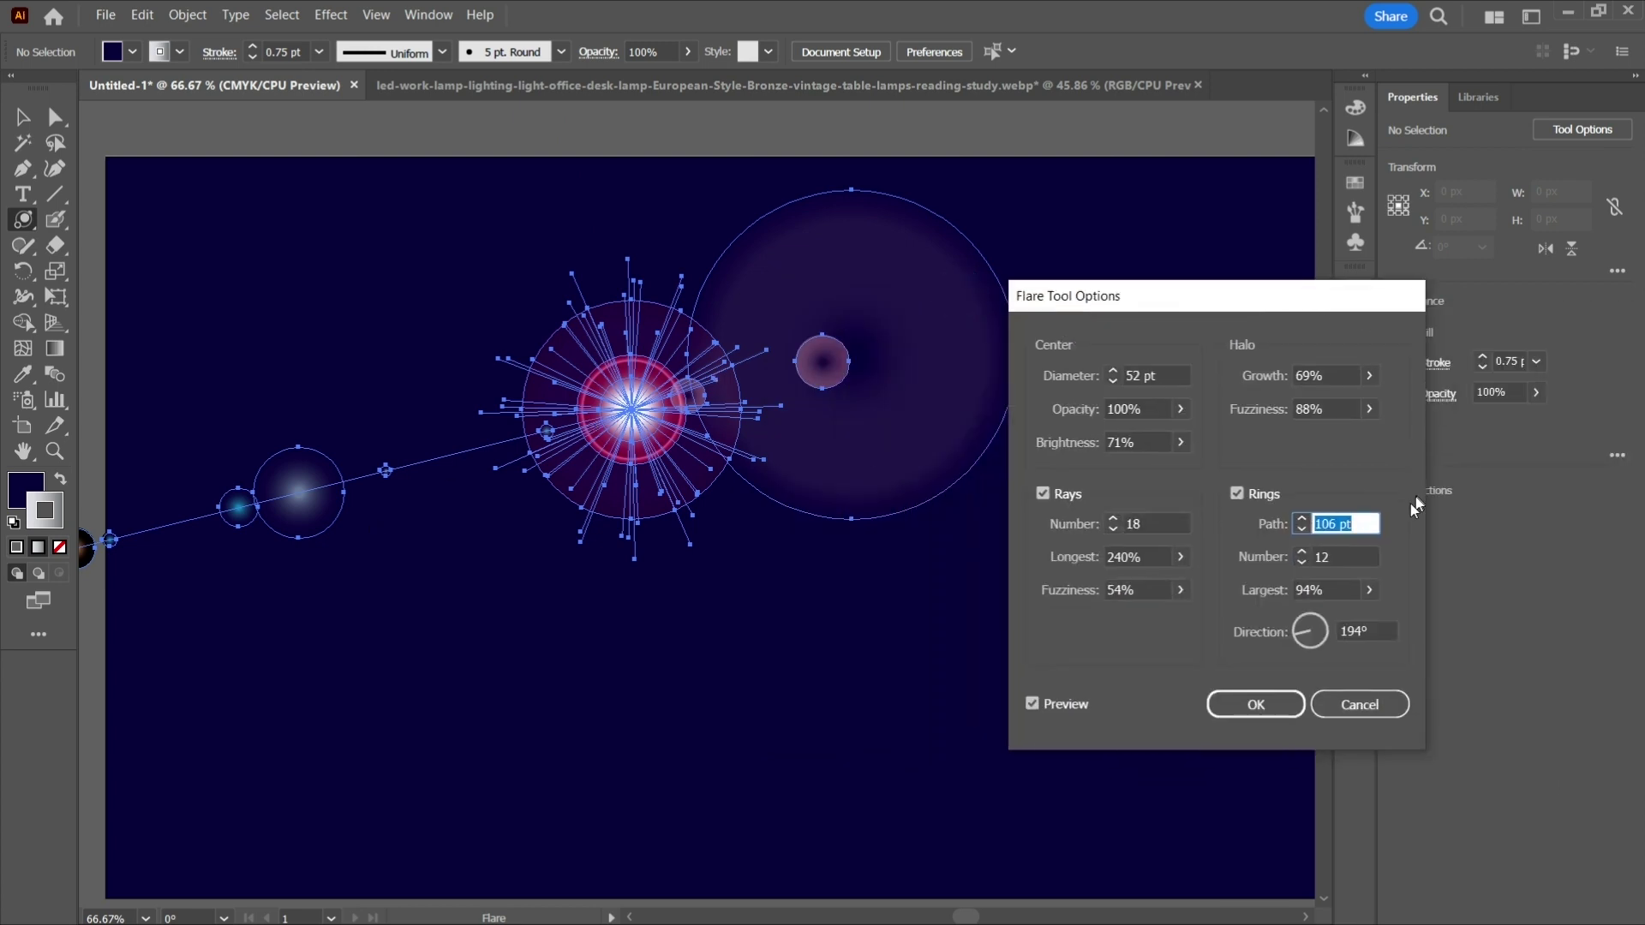
Set the number of rings in the flare to 18
{"action": "left_click", "coordinate": [1302, 559]}
{"action": "left_click", "coordinate": [1302, 553]}
{"action": "left_click", "coordinate": [1302, 552]}
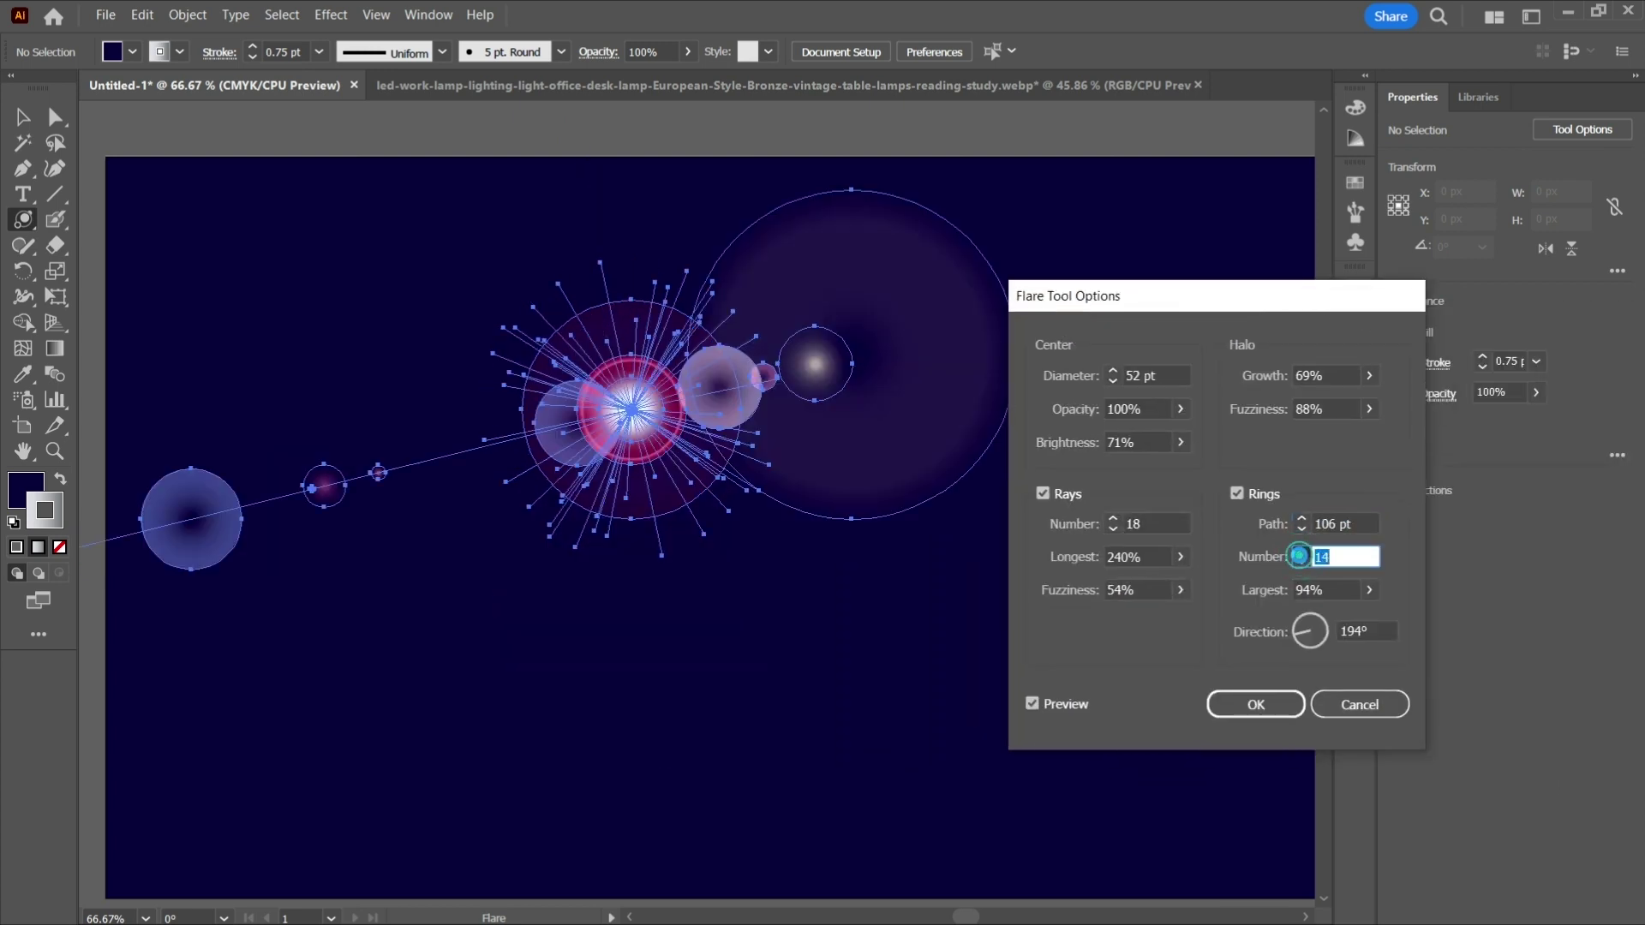
{"action": "left_click", "coordinate": [1302, 552]}
{"action": "left_click", "coordinate": [1302, 553]}
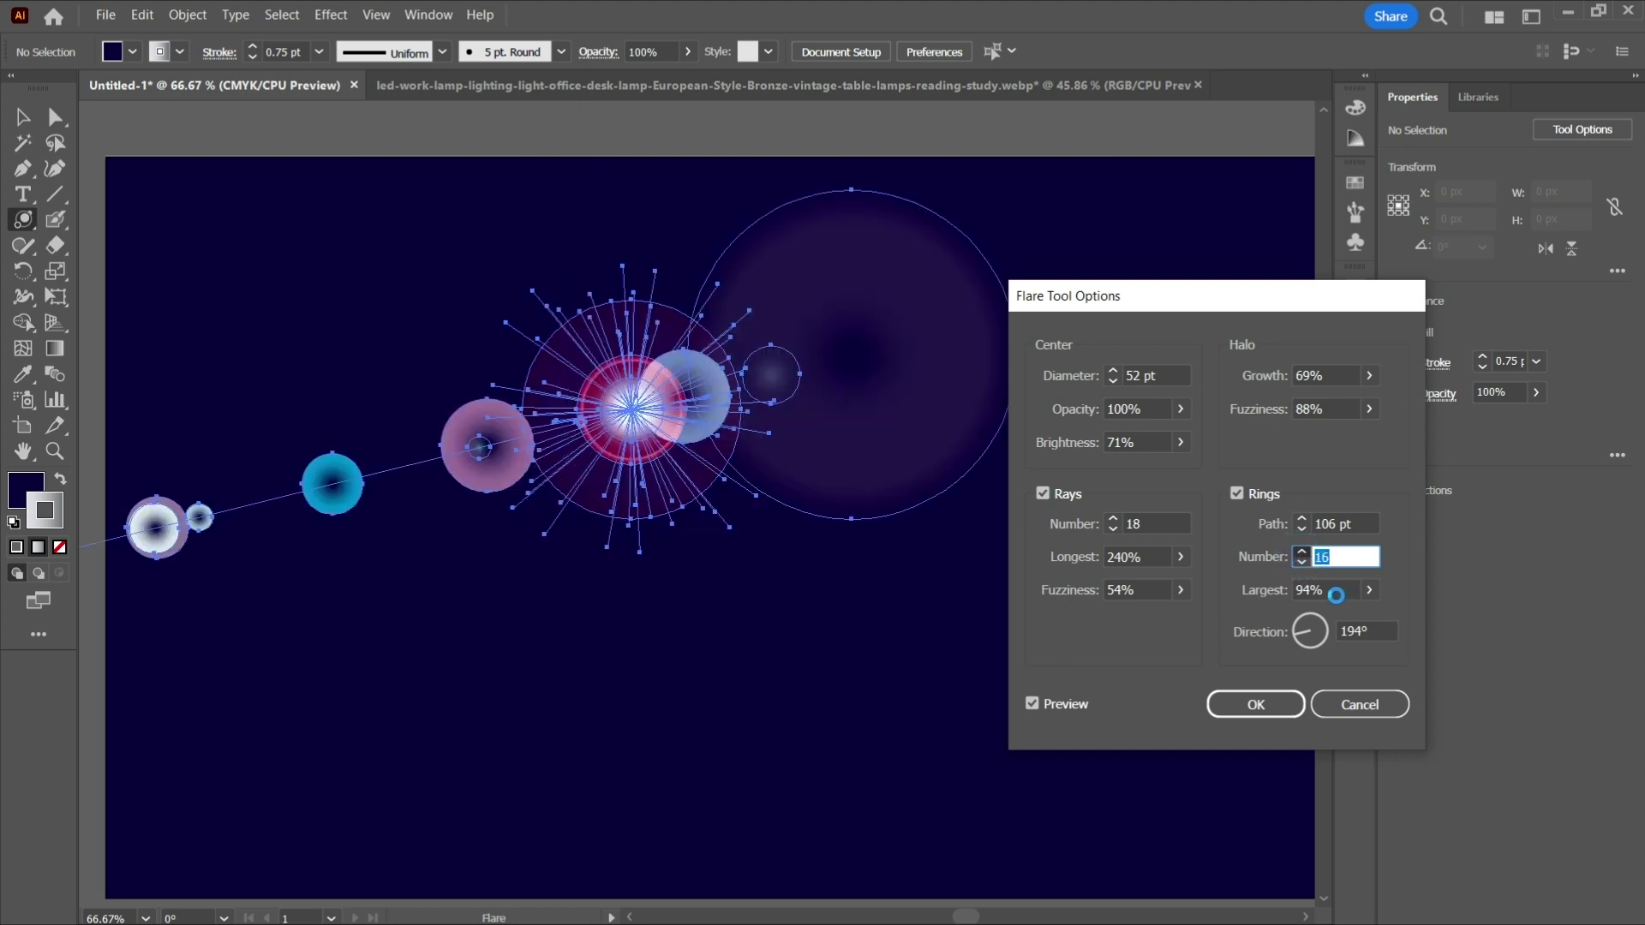
{"action": "key", "text": "Up"}
{"action": "type", "text": "18"}
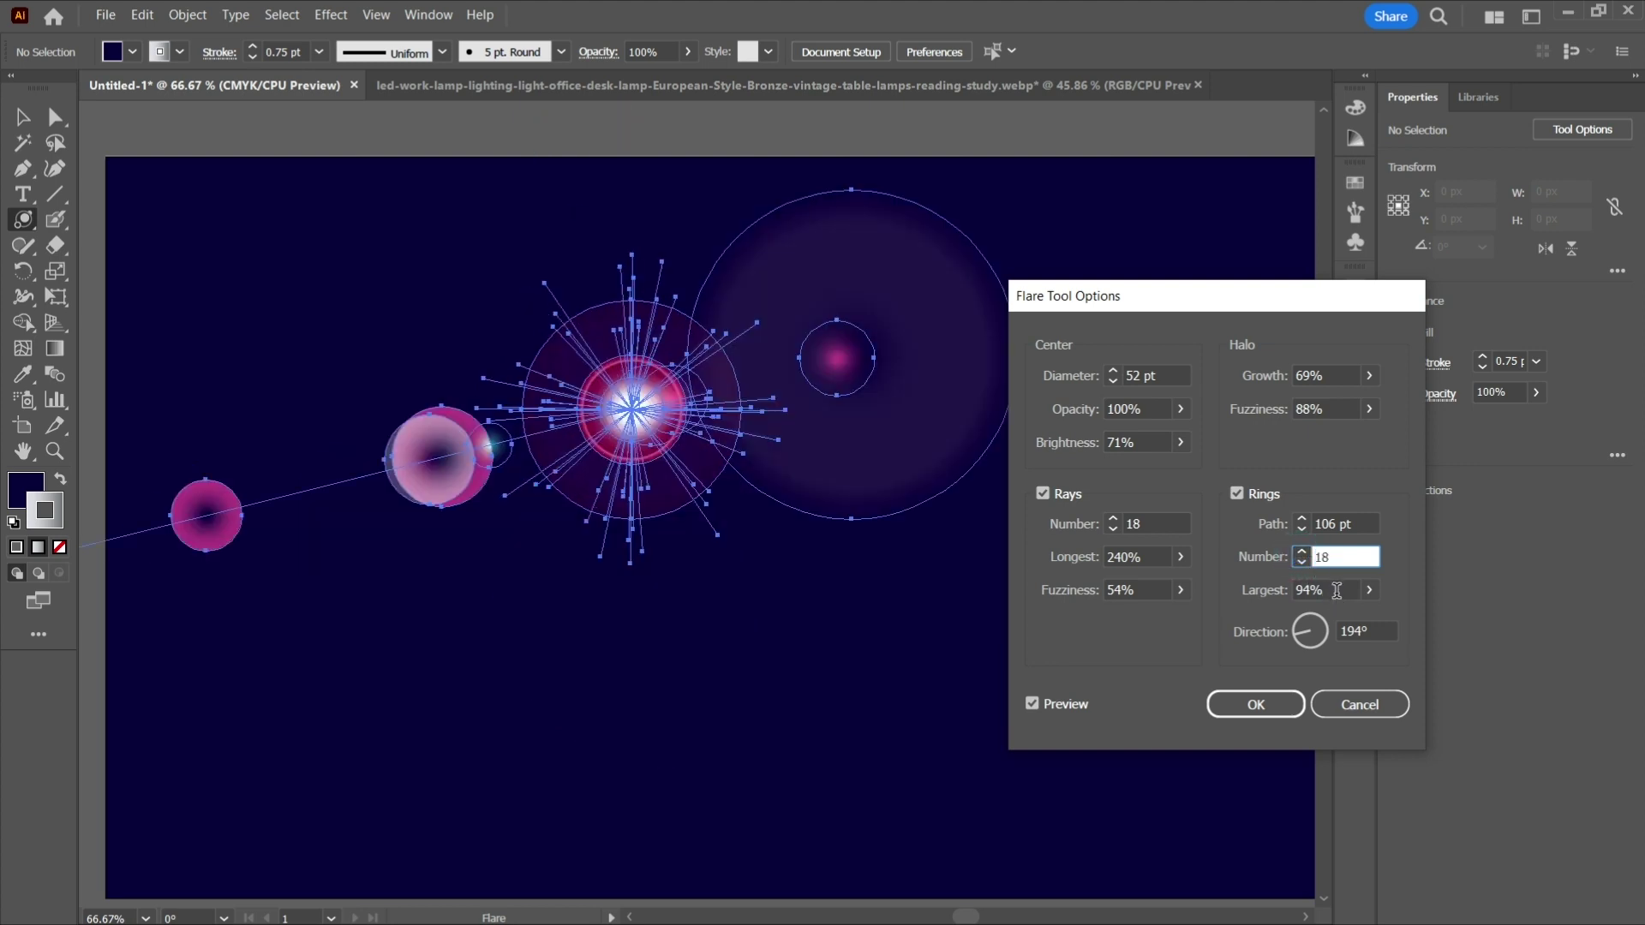
Set the size of the flare's largest ring to 61%
{"action": "left_click", "coordinate": [1336, 590]}
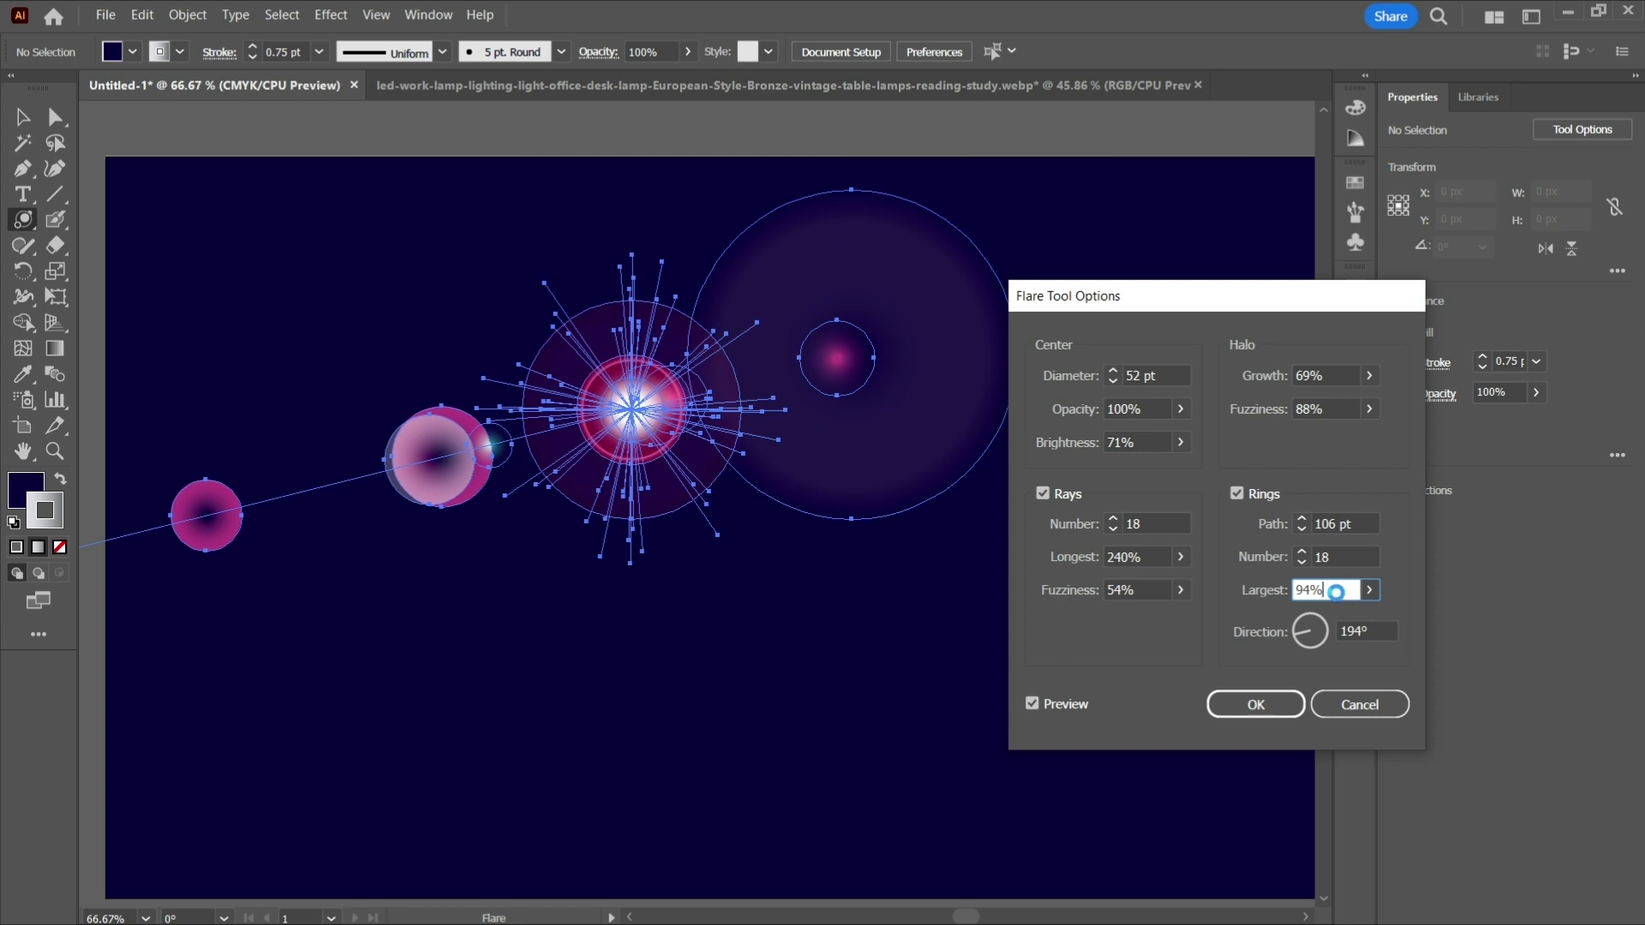
{"action": "key", "text": "Down"}
{"action": "key", "text": "Down"}
{"action": "key", "text": "Down"}
{"action": "key", "text": "Down"}
{"action": "scroll", "coordinate": [1337, 591], "scroll_direction": "down", "scroll_amount": 20}
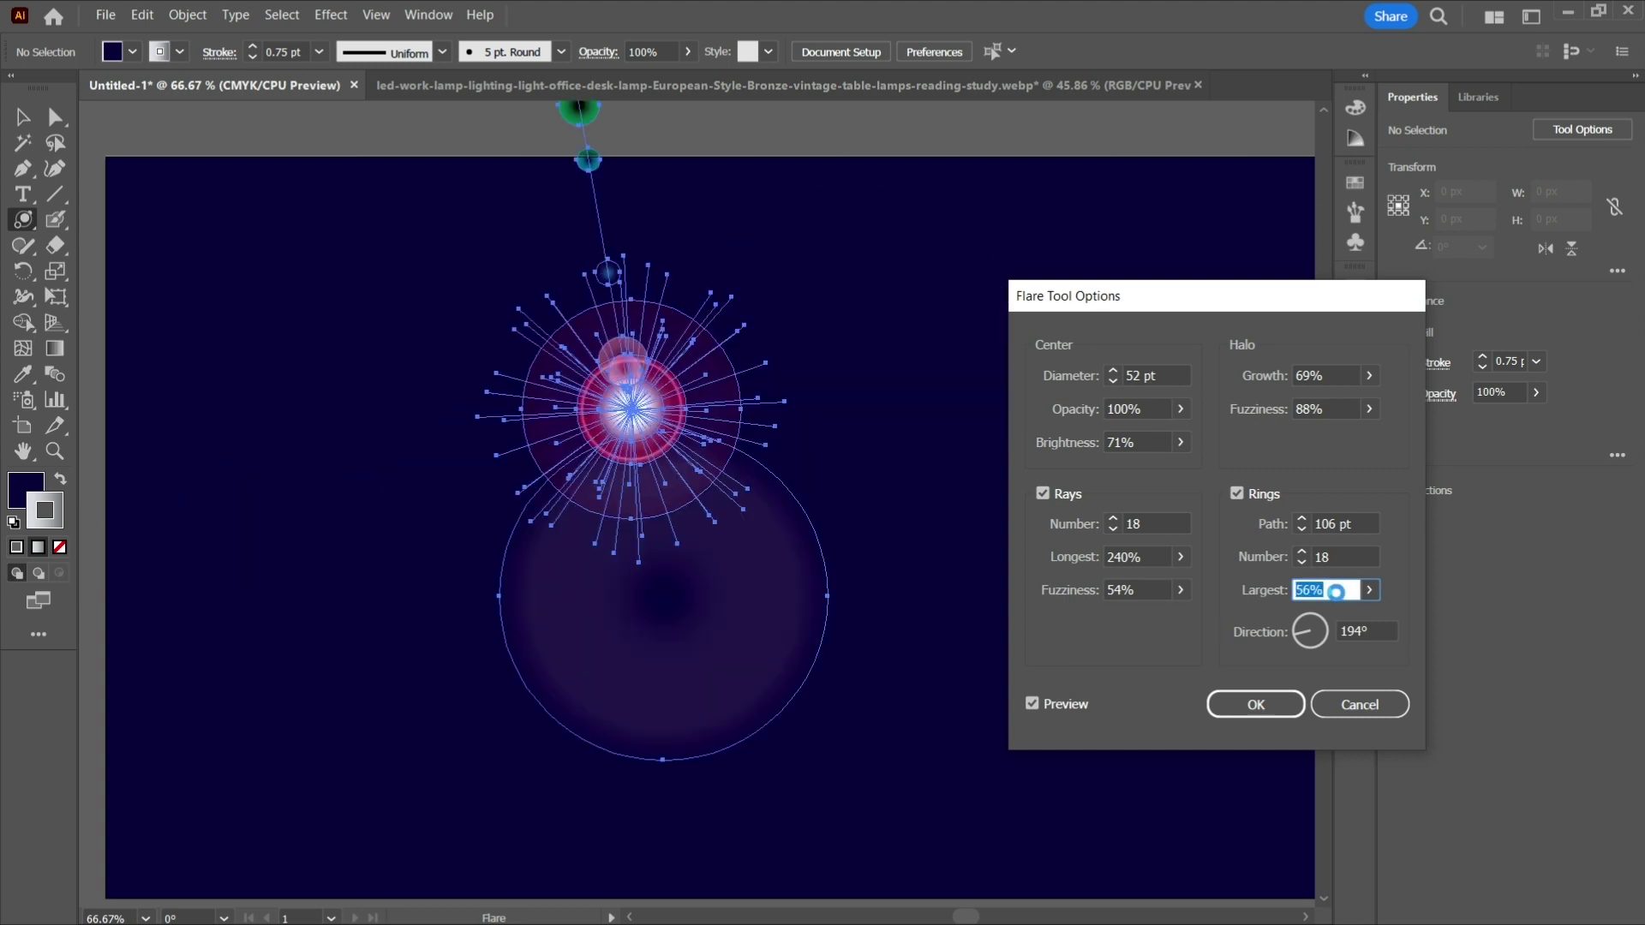
{"action": "scroll", "coordinate": [1337, 592], "scroll_direction": "up", "scroll_amount": 20}
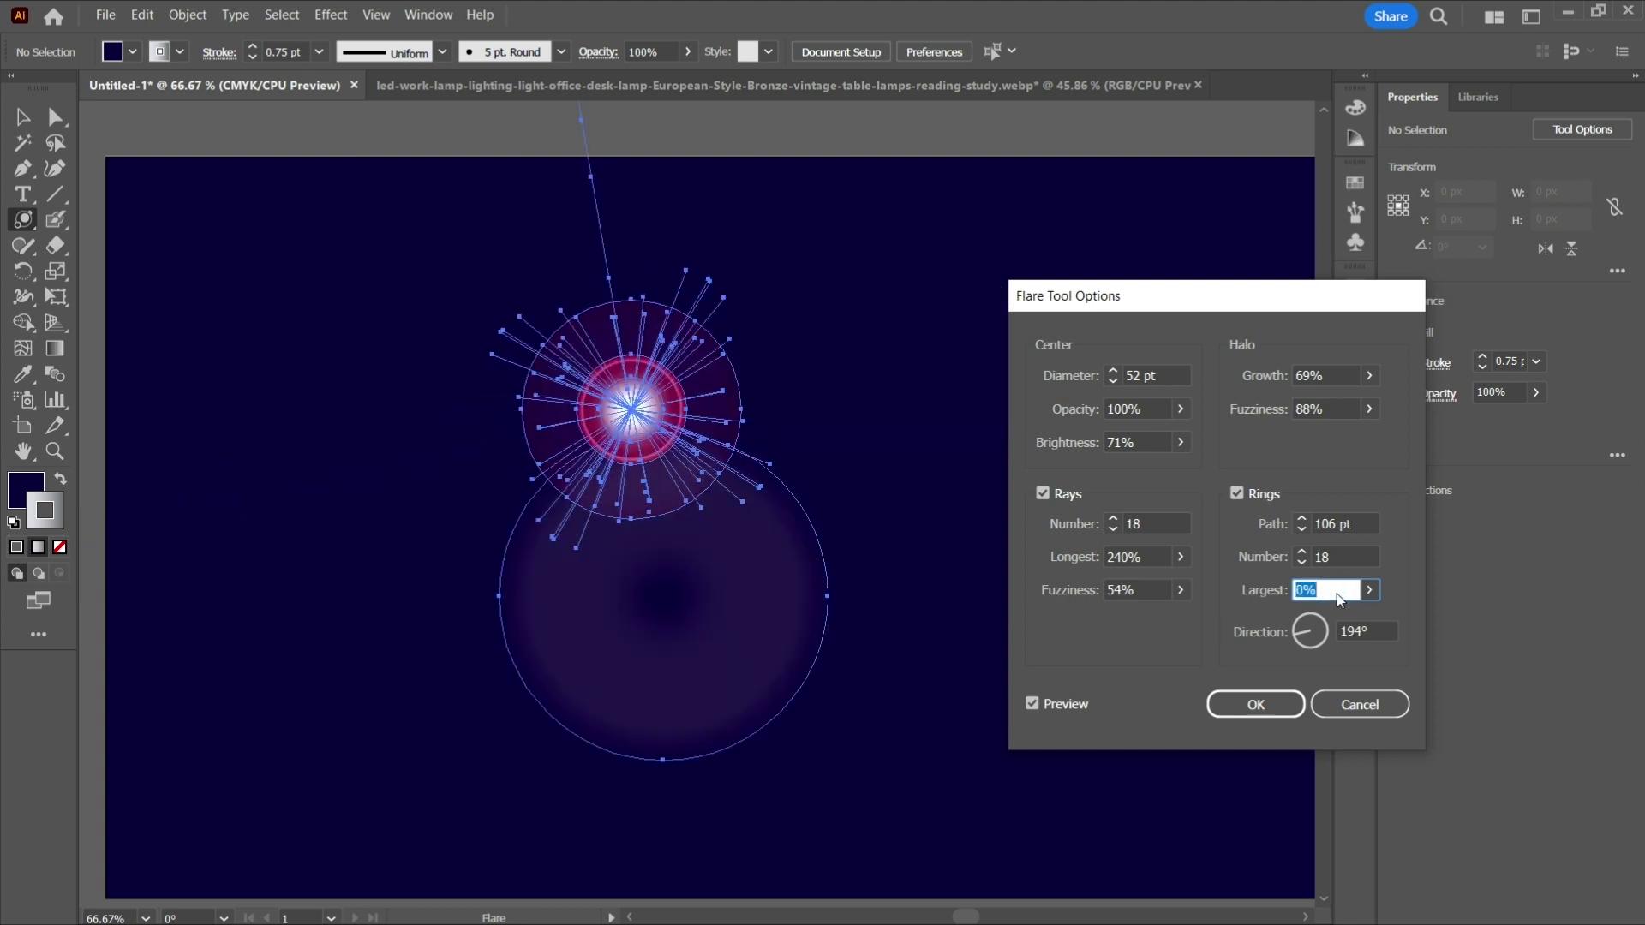
{"action": "scroll", "coordinate": [1337, 594], "scroll_direction": "up", "scroll_amount": 12}
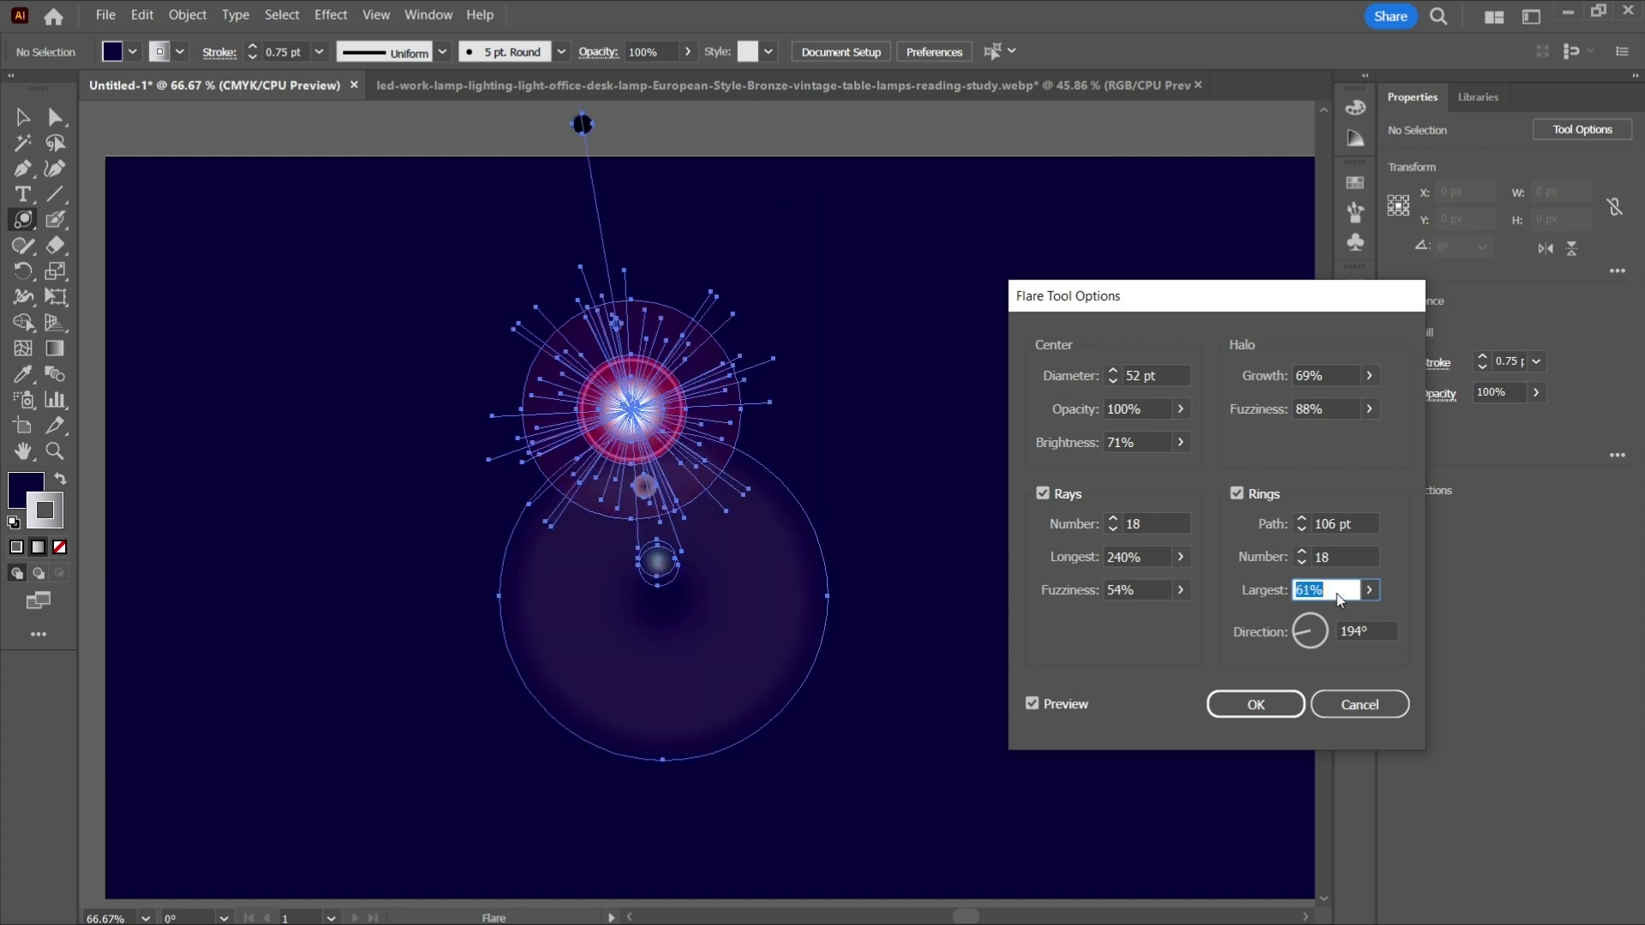
Set the direction of the flare's rings to 279° and apply the flare options
{"action": "mouse_move", "coordinate": [1302, 638]}
{"action": "left_mouse_down"}
{"action": "mouse_move", "coordinate": [1315, 625]}
{"action": "mouse_move", "coordinate": [1333, 643]}
{"action": "mouse_move", "coordinate": [1313, 640]}
{"action": "left_mouse_up"}
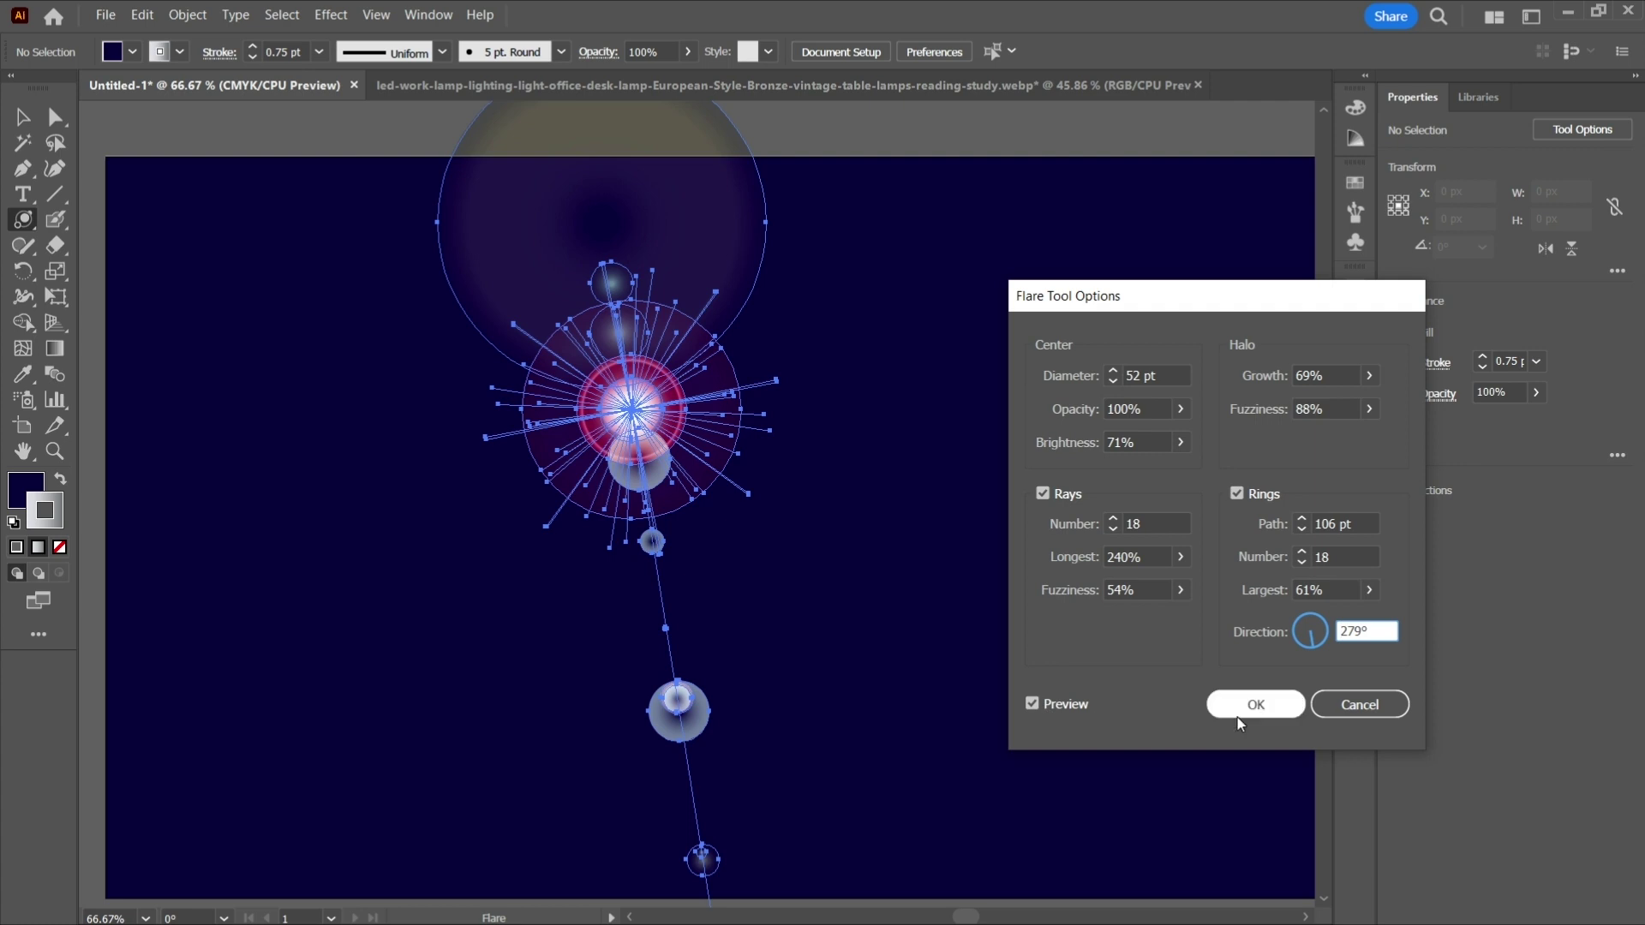
{"action": "left_click", "coordinate": [1237, 711]}
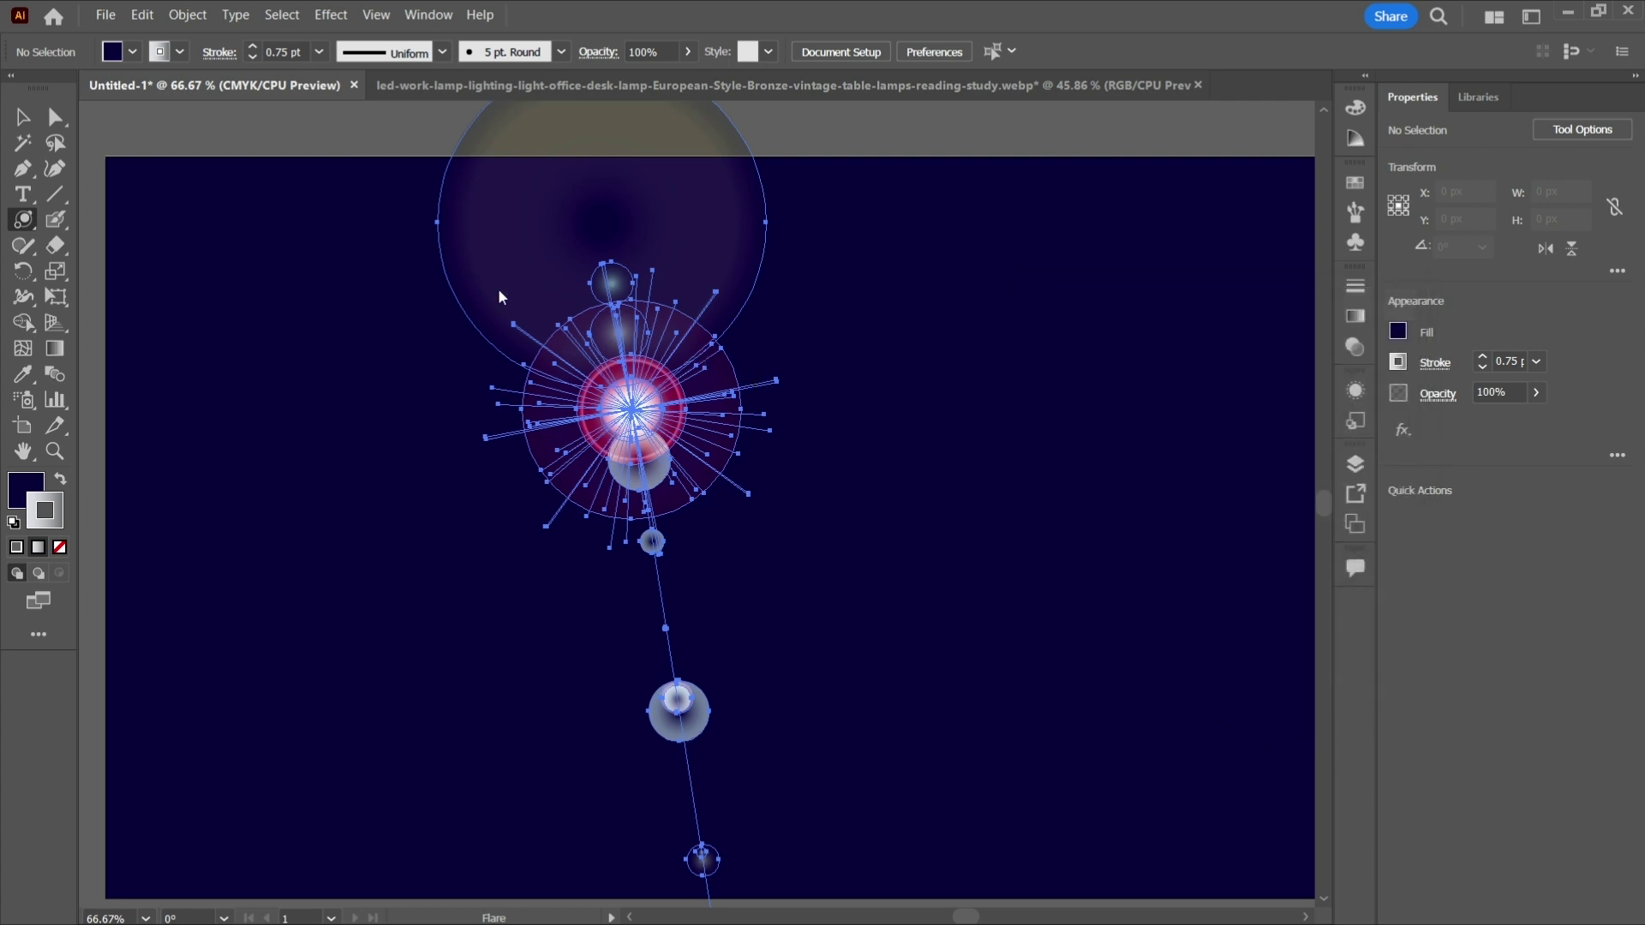
{"action": "left_click", "coordinate": [747, 337]}
{"action": "scroll", "coordinate": [760, 342], "scroll_direction": "up", "scroll_amount": 10}
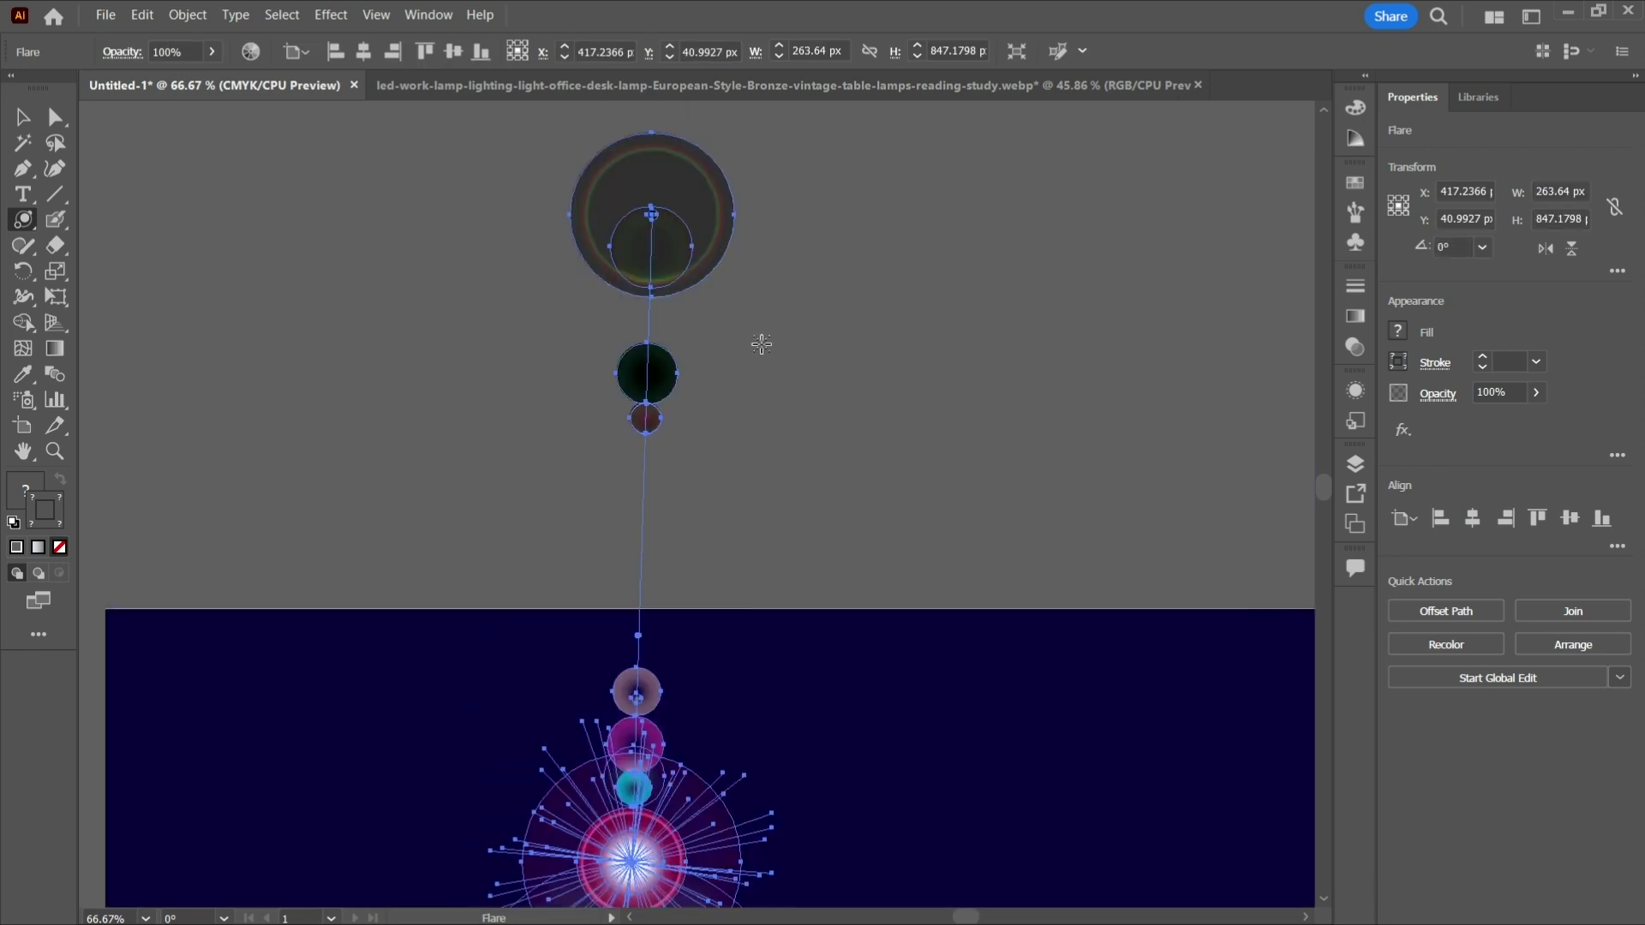
{"action": "scroll", "coordinate": [762, 343], "scroll_direction": "down", "scroll_amount": 11}
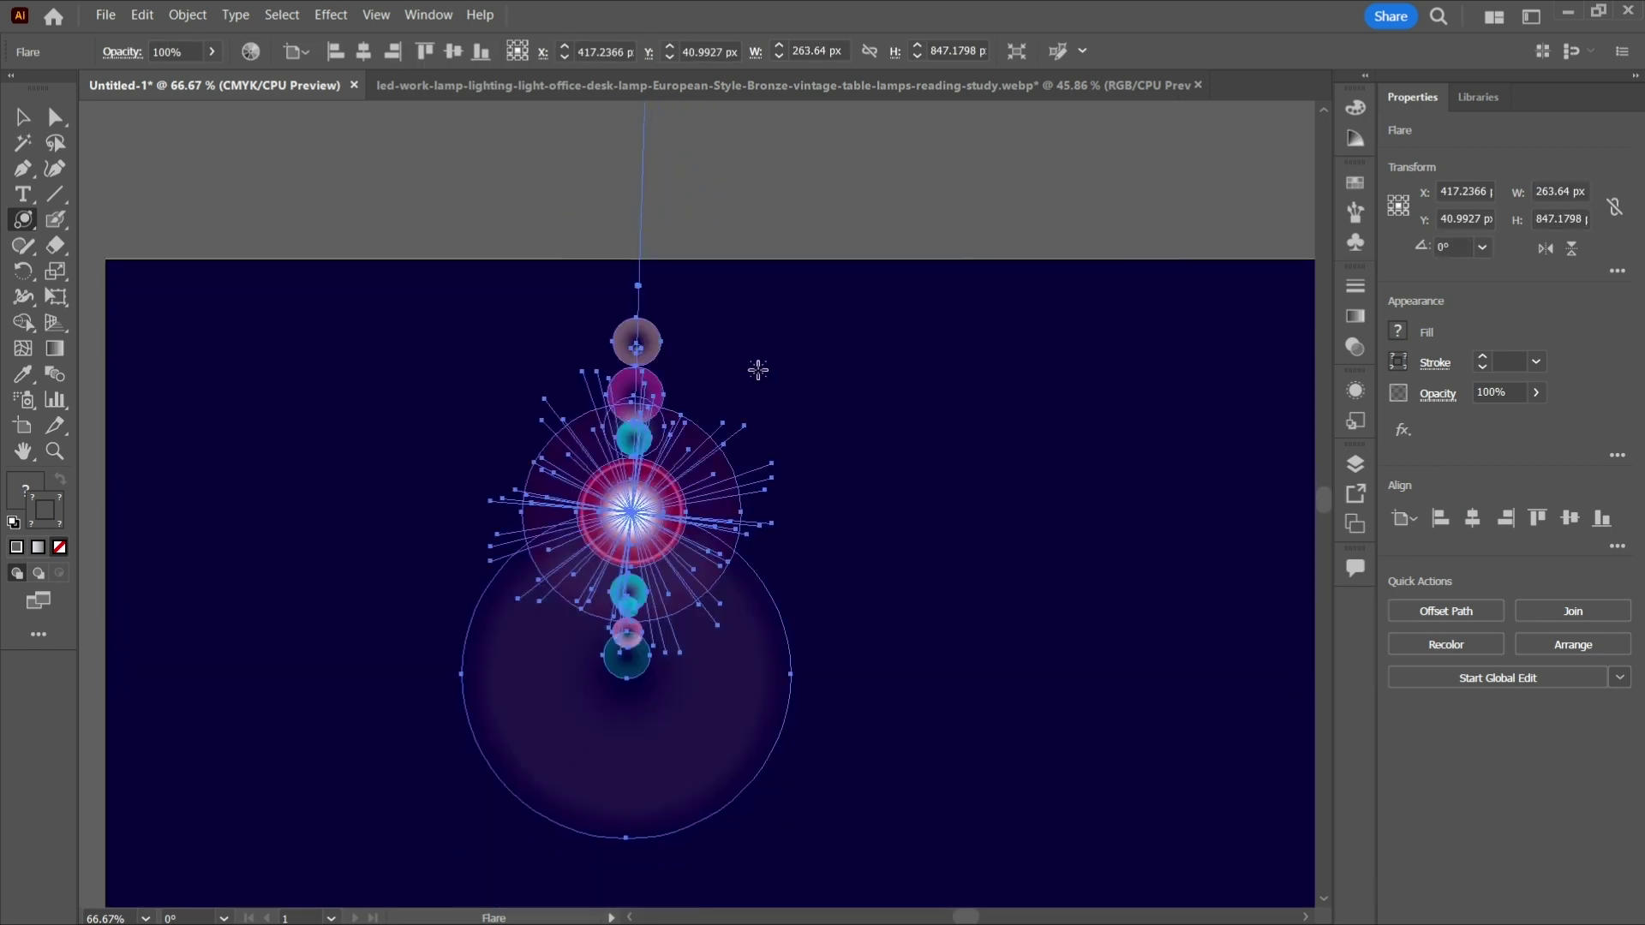
Rotate the flare to about 288° so it runs diagonally, and move it down inside the navy rectangle
{"action": "left_click", "coordinate": [23, 271]}
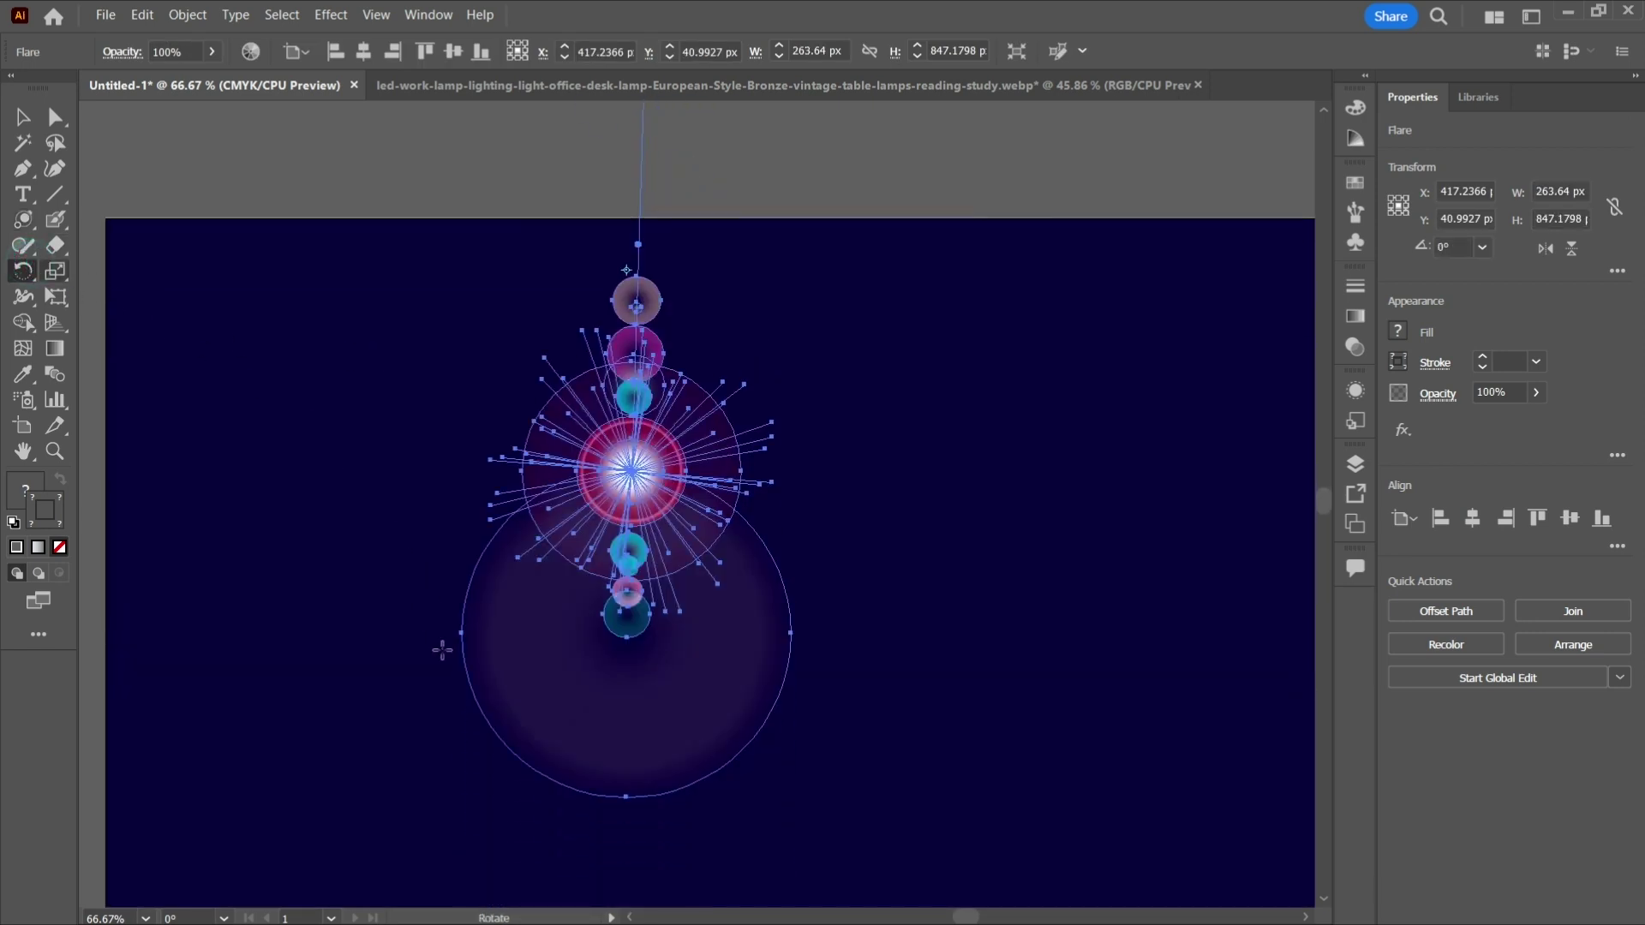
{"action": "left_click_drag", "start_coordinate": [590, 718], "coordinate": [776, 372]}
{"action": "key", "text": "v"}
{"action": "mouse_move", "coordinate": [676, 302]}
{"action": "left_mouse_down"}
{"action": "mouse_move", "coordinate": [723, 429]}
{"action": "mouse_move", "coordinate": [654, 331]}
{"action": "mouse_move", "coordinate": [666, 292]}
{"action": "left_mouse_up"}
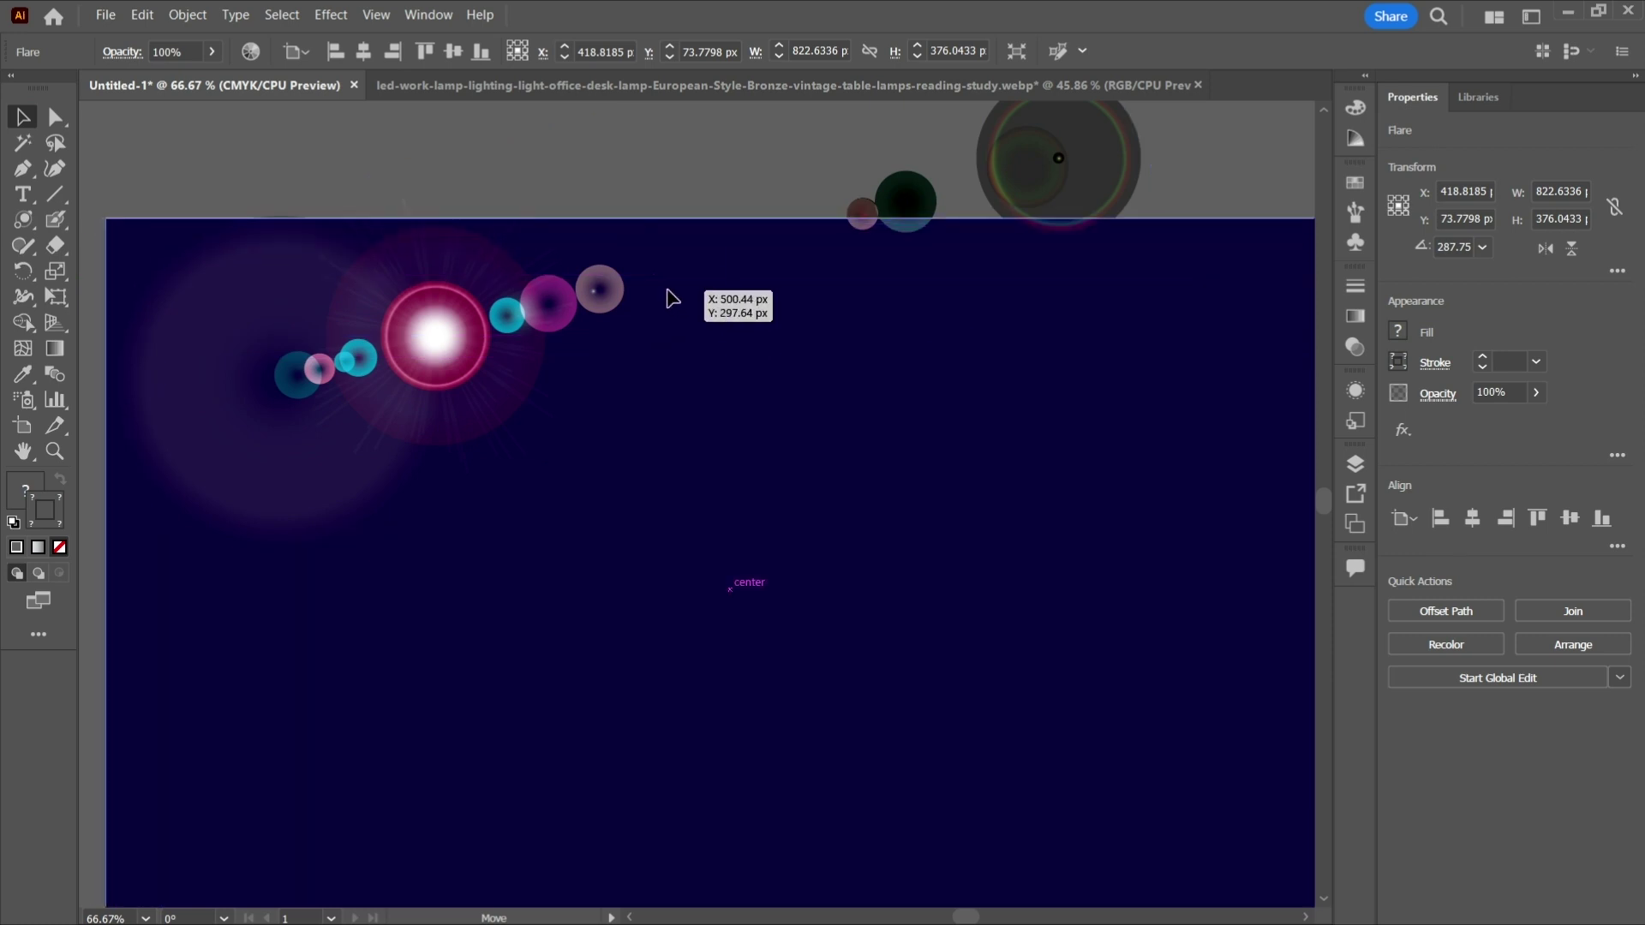
{"action": "left_click", "coordinate": [450, 346]}
{"action": "left_click_drag", "start_coordinate": [445, 338], "coordinate": [559, 578]}
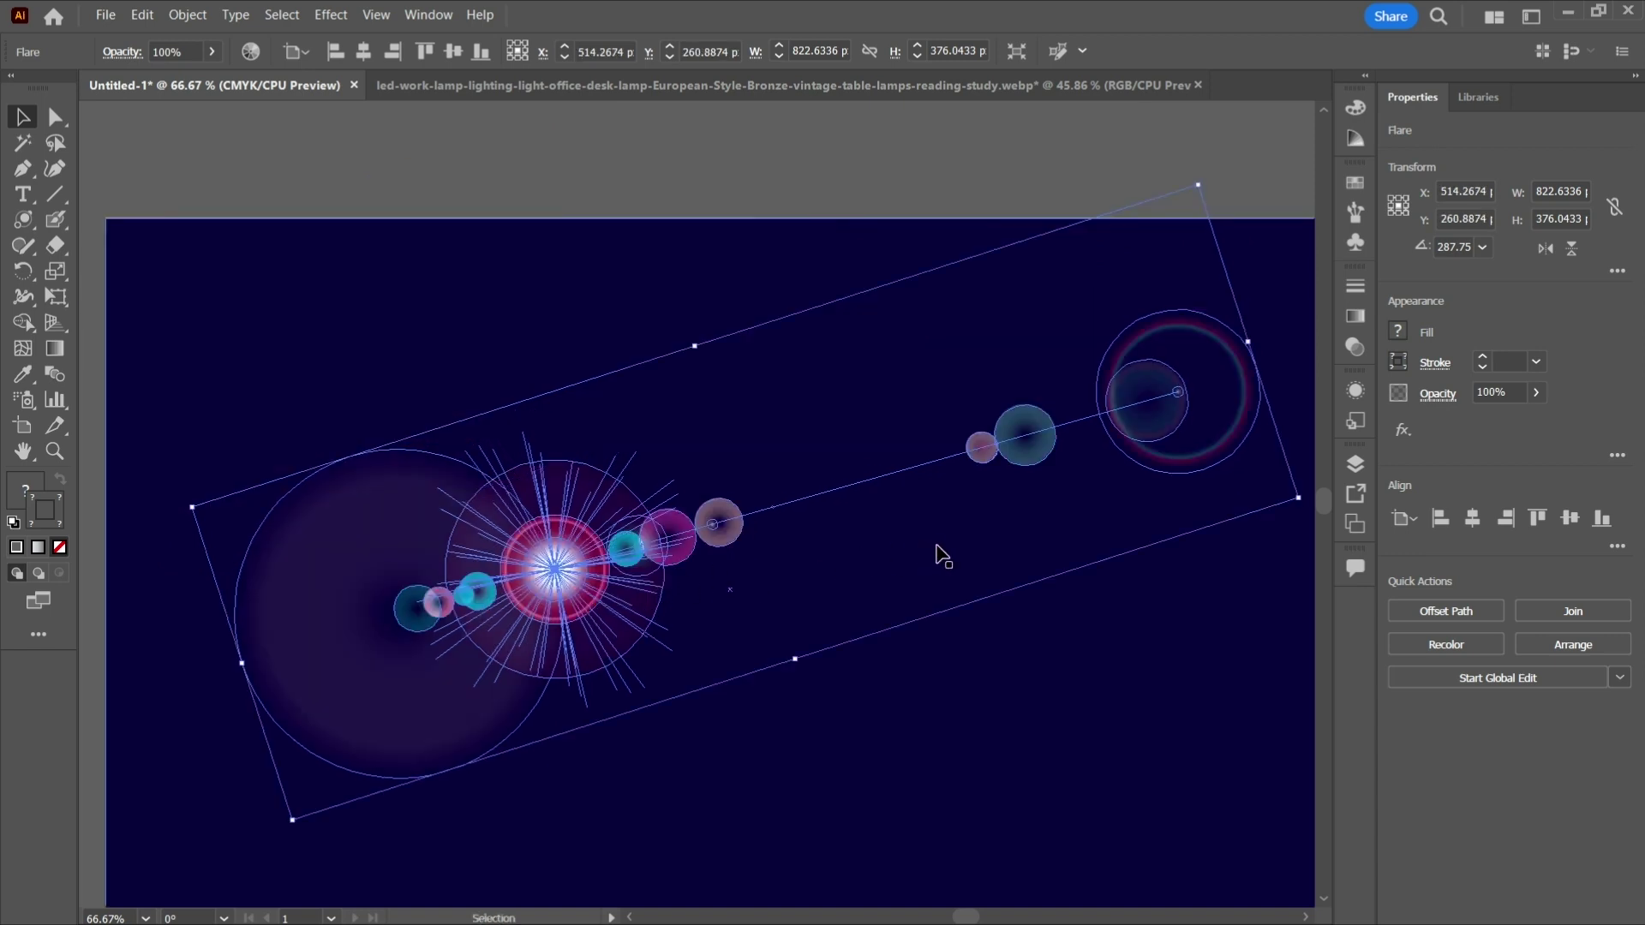
Delete the diagonal flare, leaving only the navy background rectangle
{"action": "left_click", "coordinate": [1006, 724]}
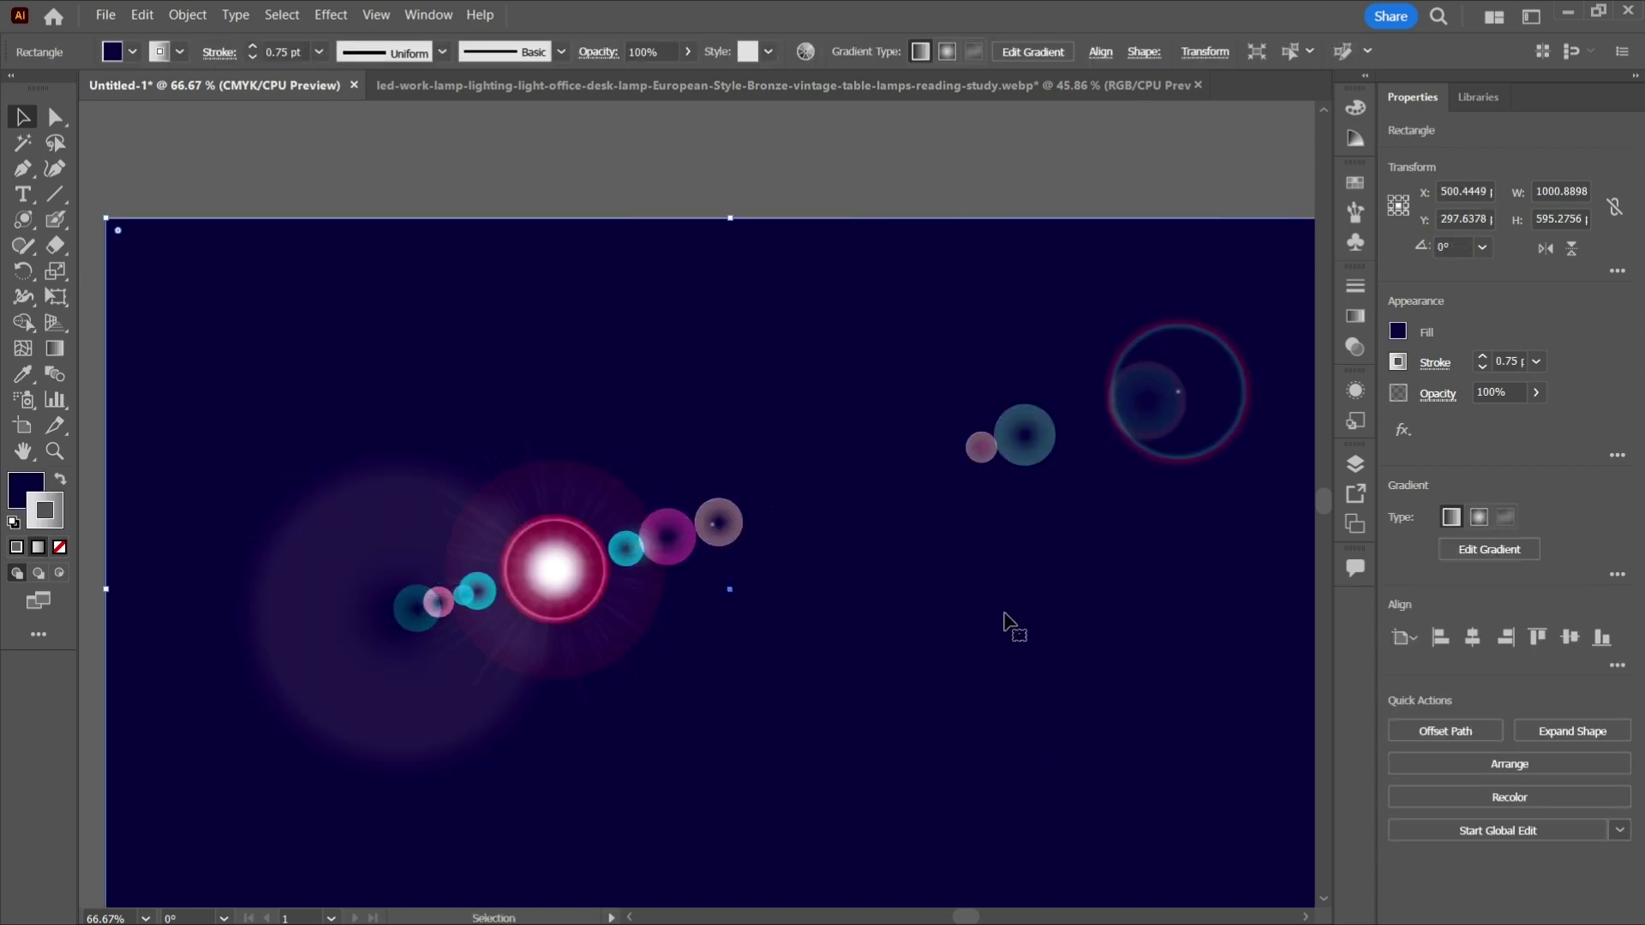
{"action": "scroll", "coordinate": [1011, 617], "scroll_direction": "down", "scroll_amount": 2}
{"action": "scroll", "coordinate": [723, 558], "scroll_direction": "down", "scroll_amount": 1}
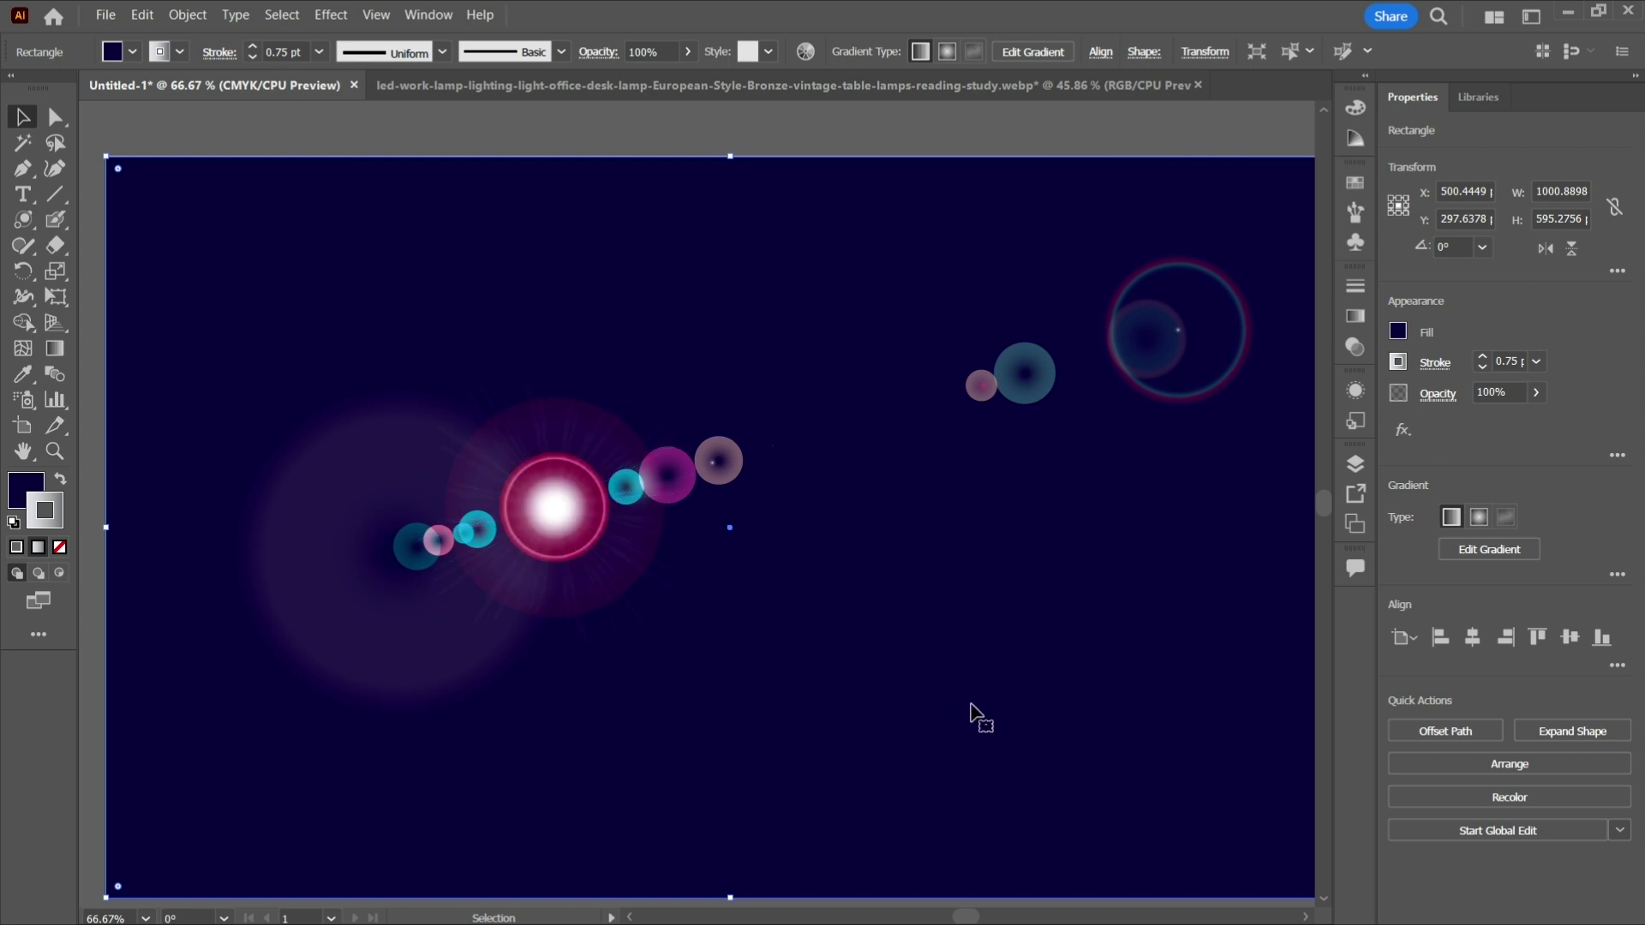
{"action": "key", "text": "ctrl+shift+a"}
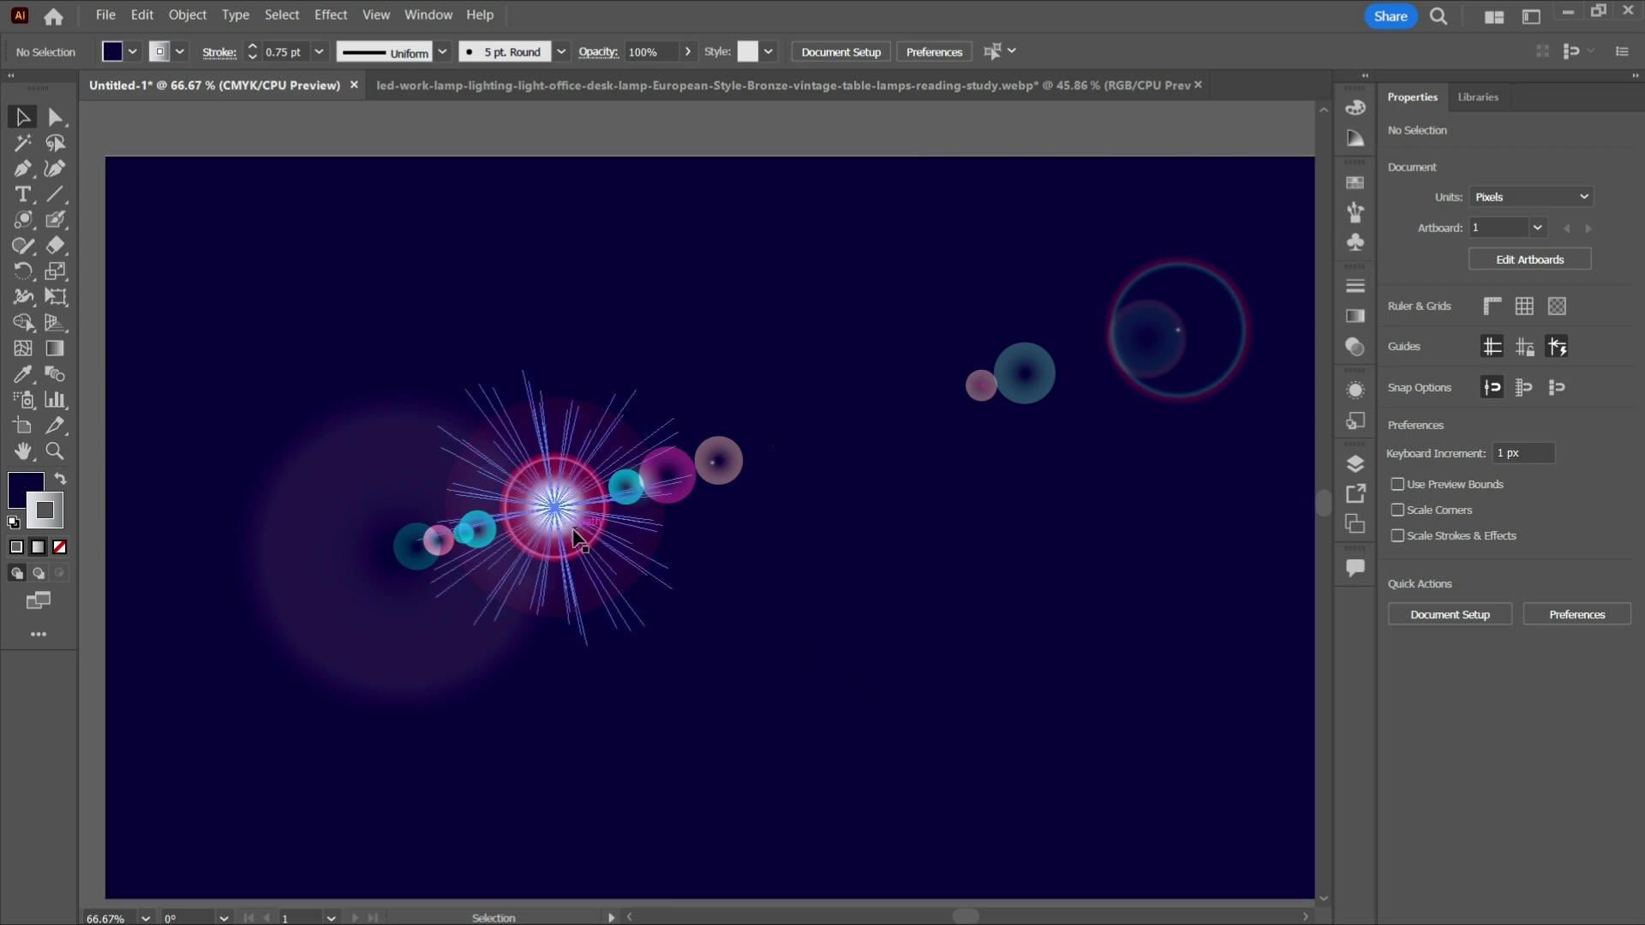
{"action": "left_click", "coordinate": [415, 632]}
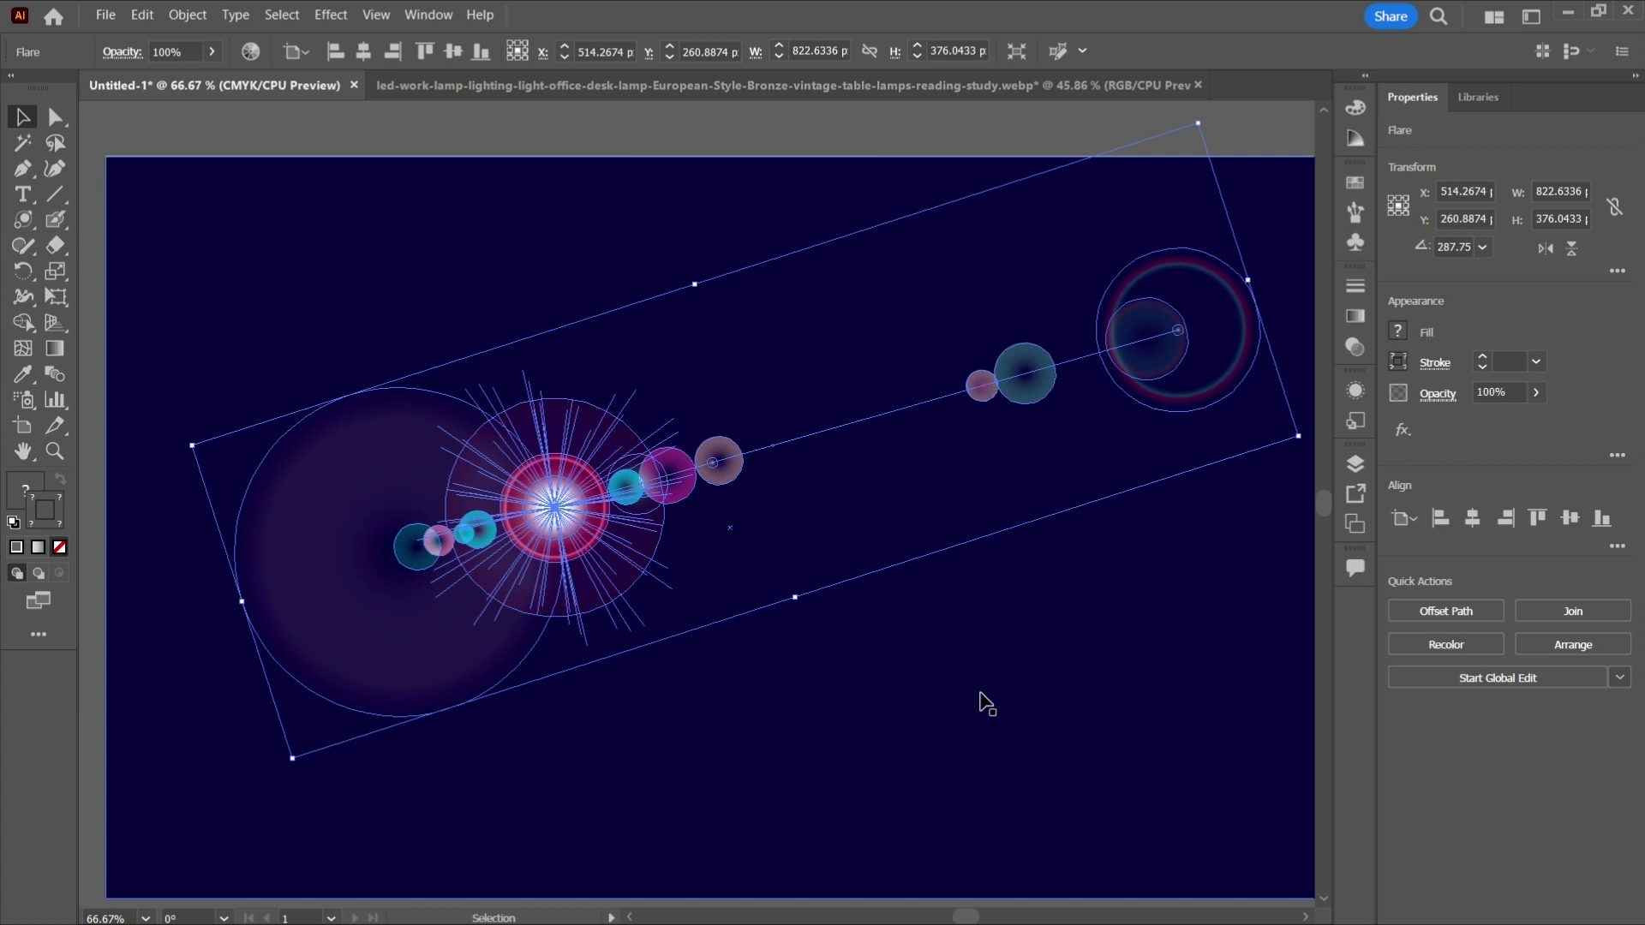
{"action": "key", "text": "Delete"}
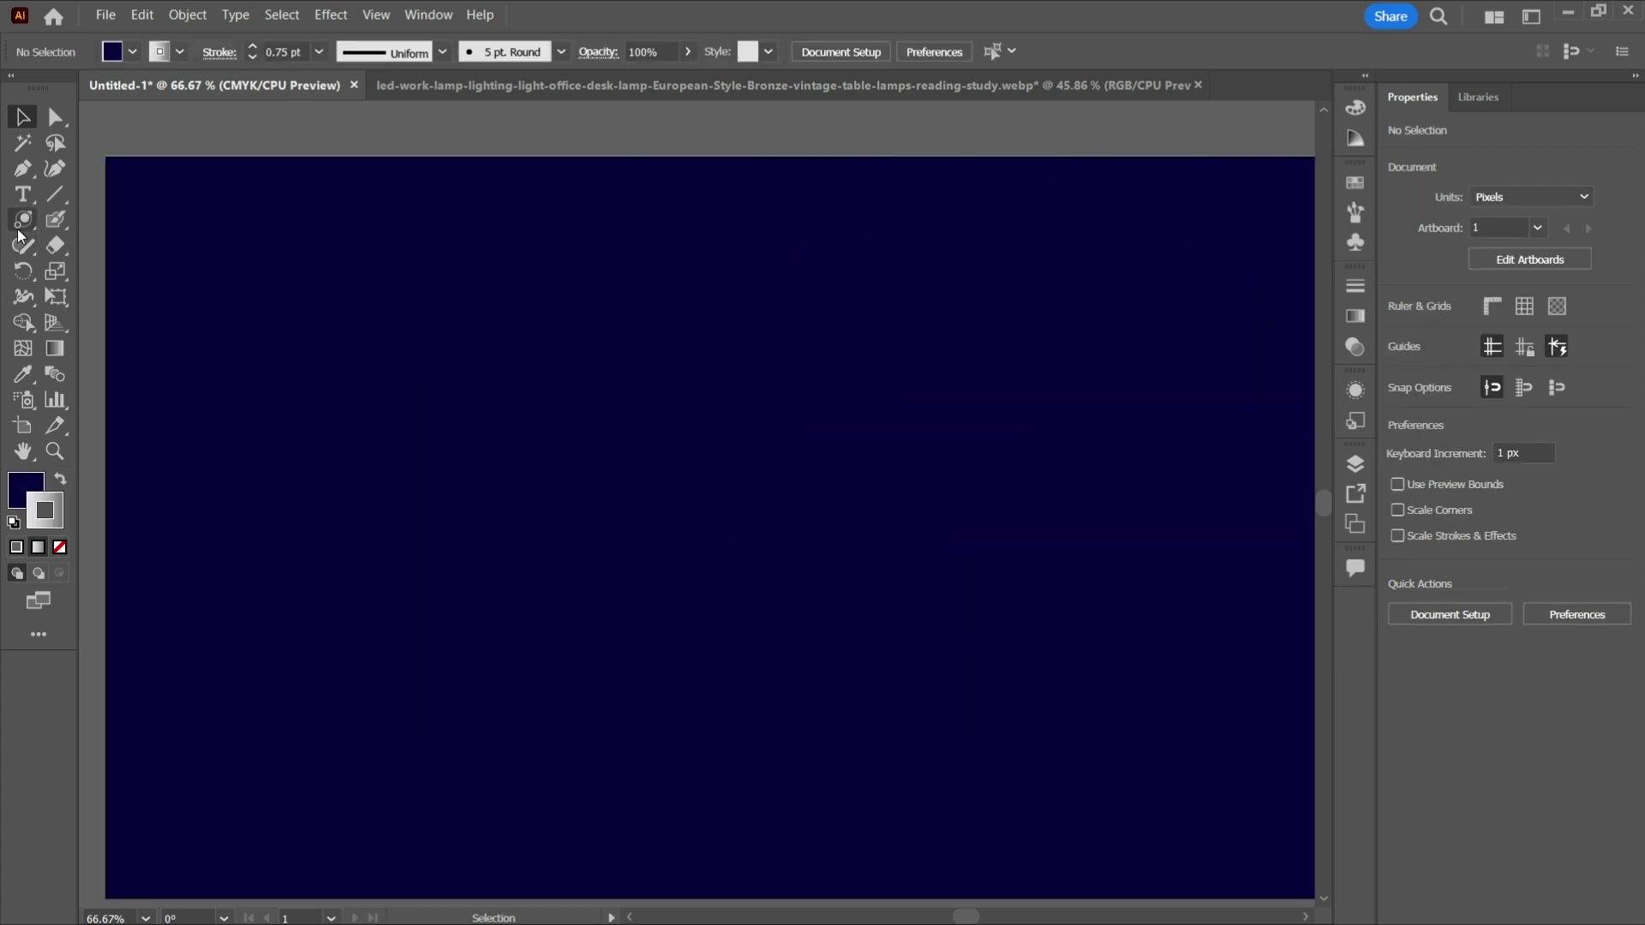
Place a new flare in the left half of the navy rectangle, keeping the current Flare tool options
{"action": "left_click", "coordinate": [22, 222]}
{"action": "left_click", "coordinate": [433, 477]}
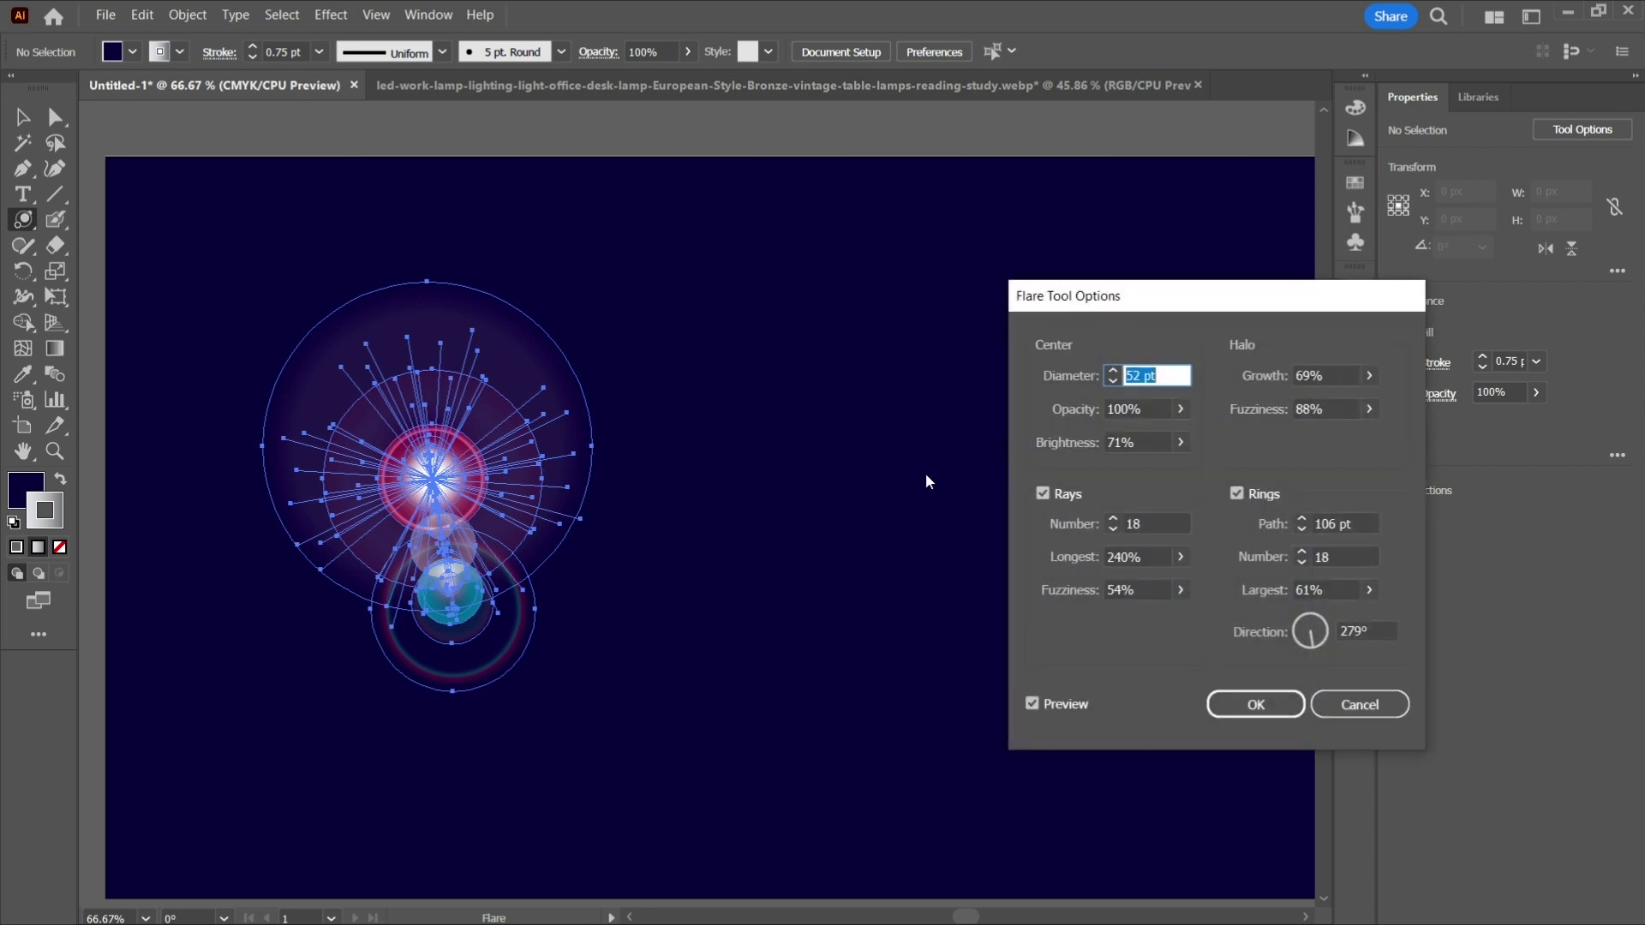
{"action": "left_click", "coordinate": [1278, 710]}
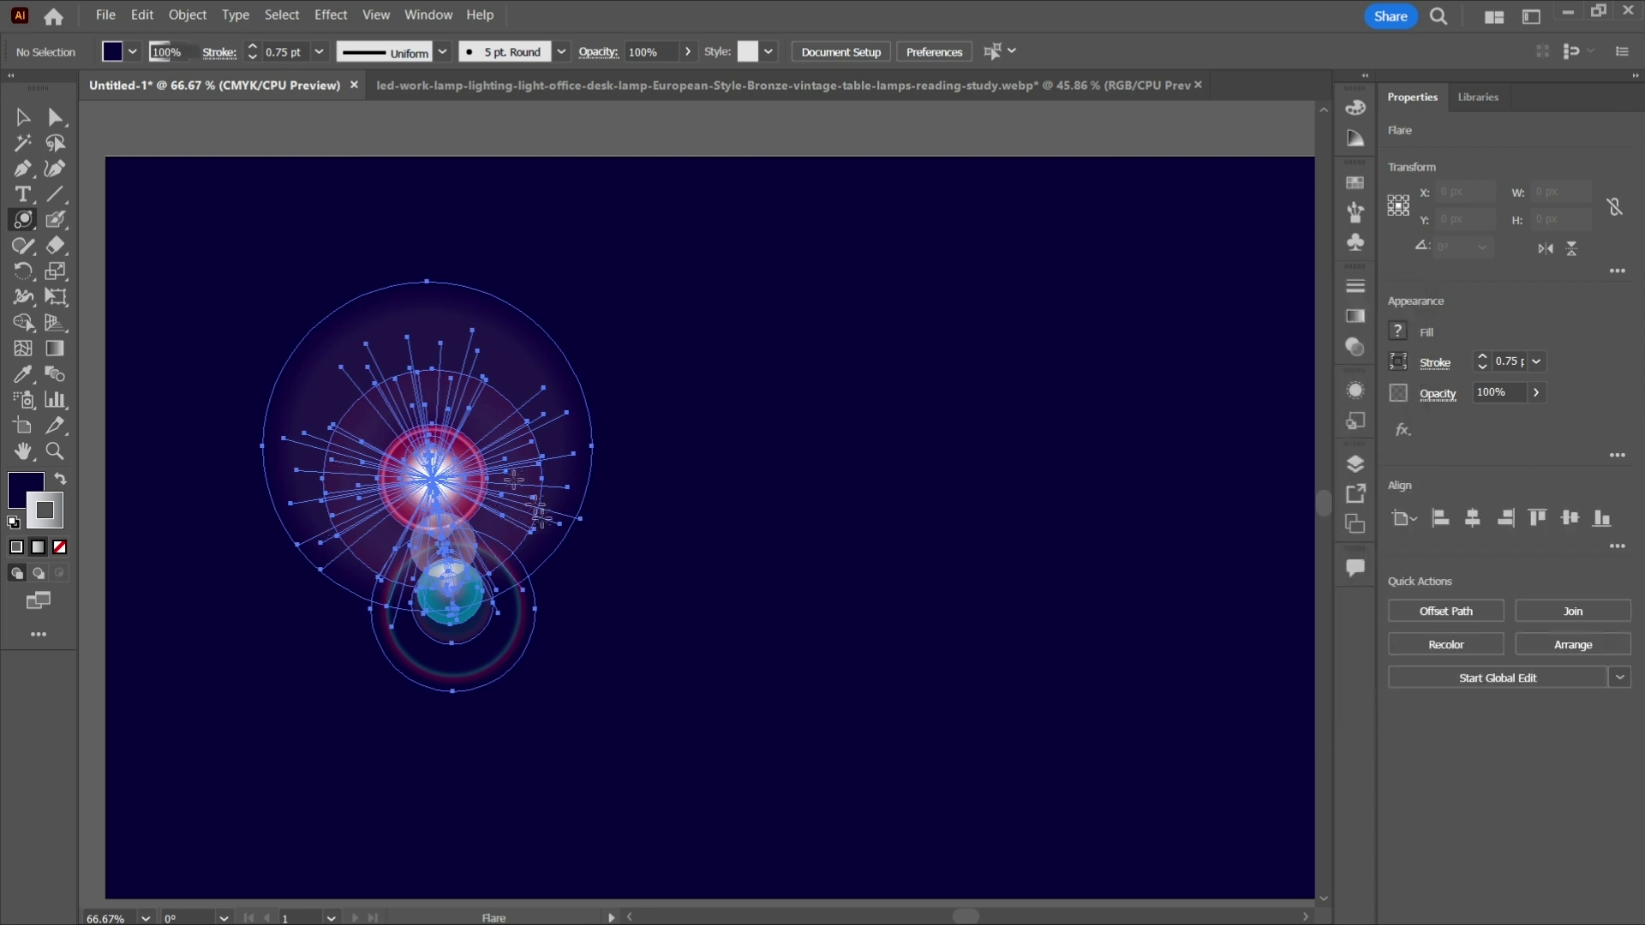
Scale the new flare down to about 107 × 133 px and move it near the middle of the rectangle
{"action": "left_click", "coordinate": [22, 116]}
{"action": "left_click_drag", "start_coordinate": [469, 485], "coordinate": [898, 495]}
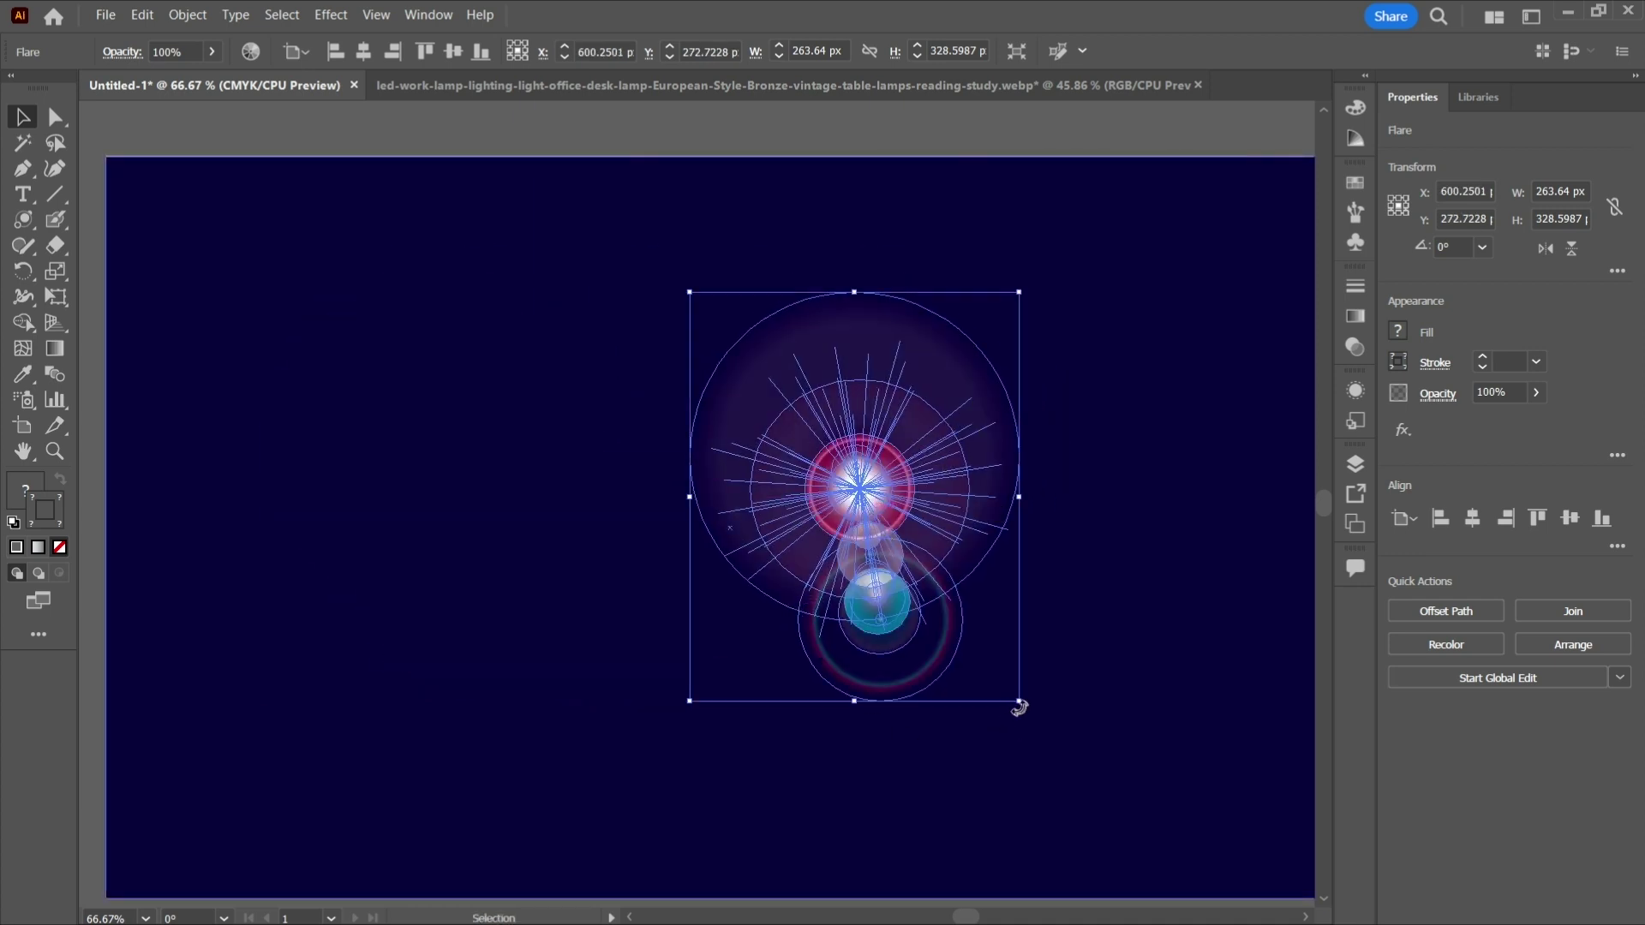
{"action": "left_click_drag", "start_coordinate": [1018, 701], "coordinate": [823, 458]}
{"action": "left_click_drag", "start_coordinate": [775, 383], "coordinate": [700, 480]}
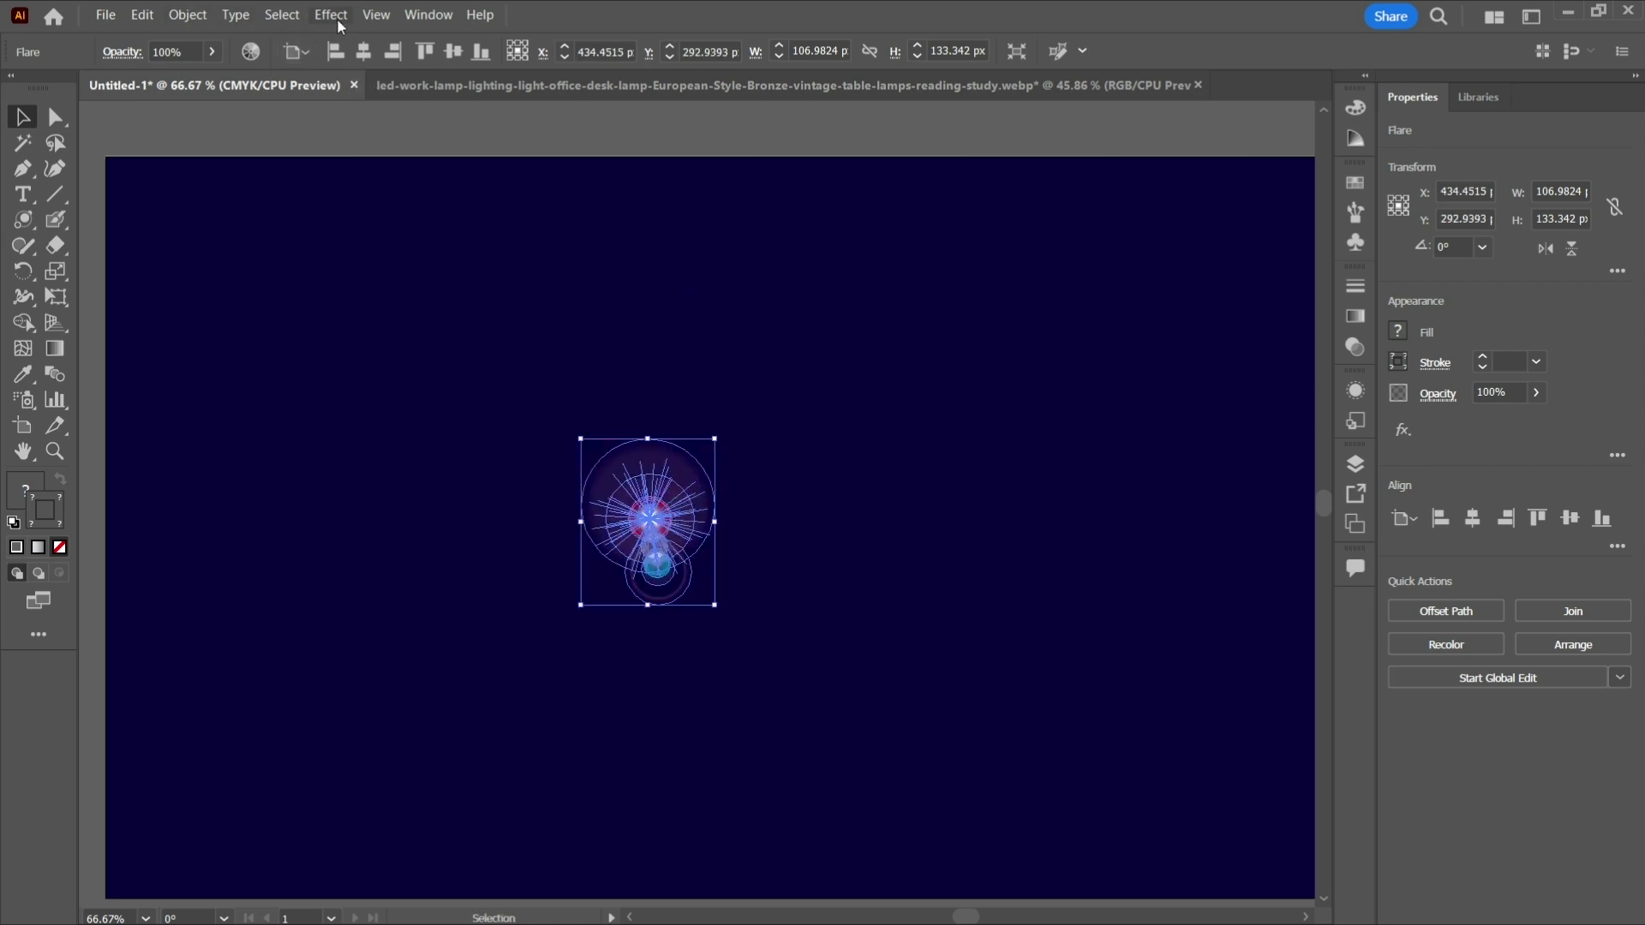
Start a Transform effect on the small flare with 97% horizontal and 98% vertical scale
{"action": "left_click", "coordinate": [341, 19]}
{"action": "mouse_move", "coordinate": [489, 202]}
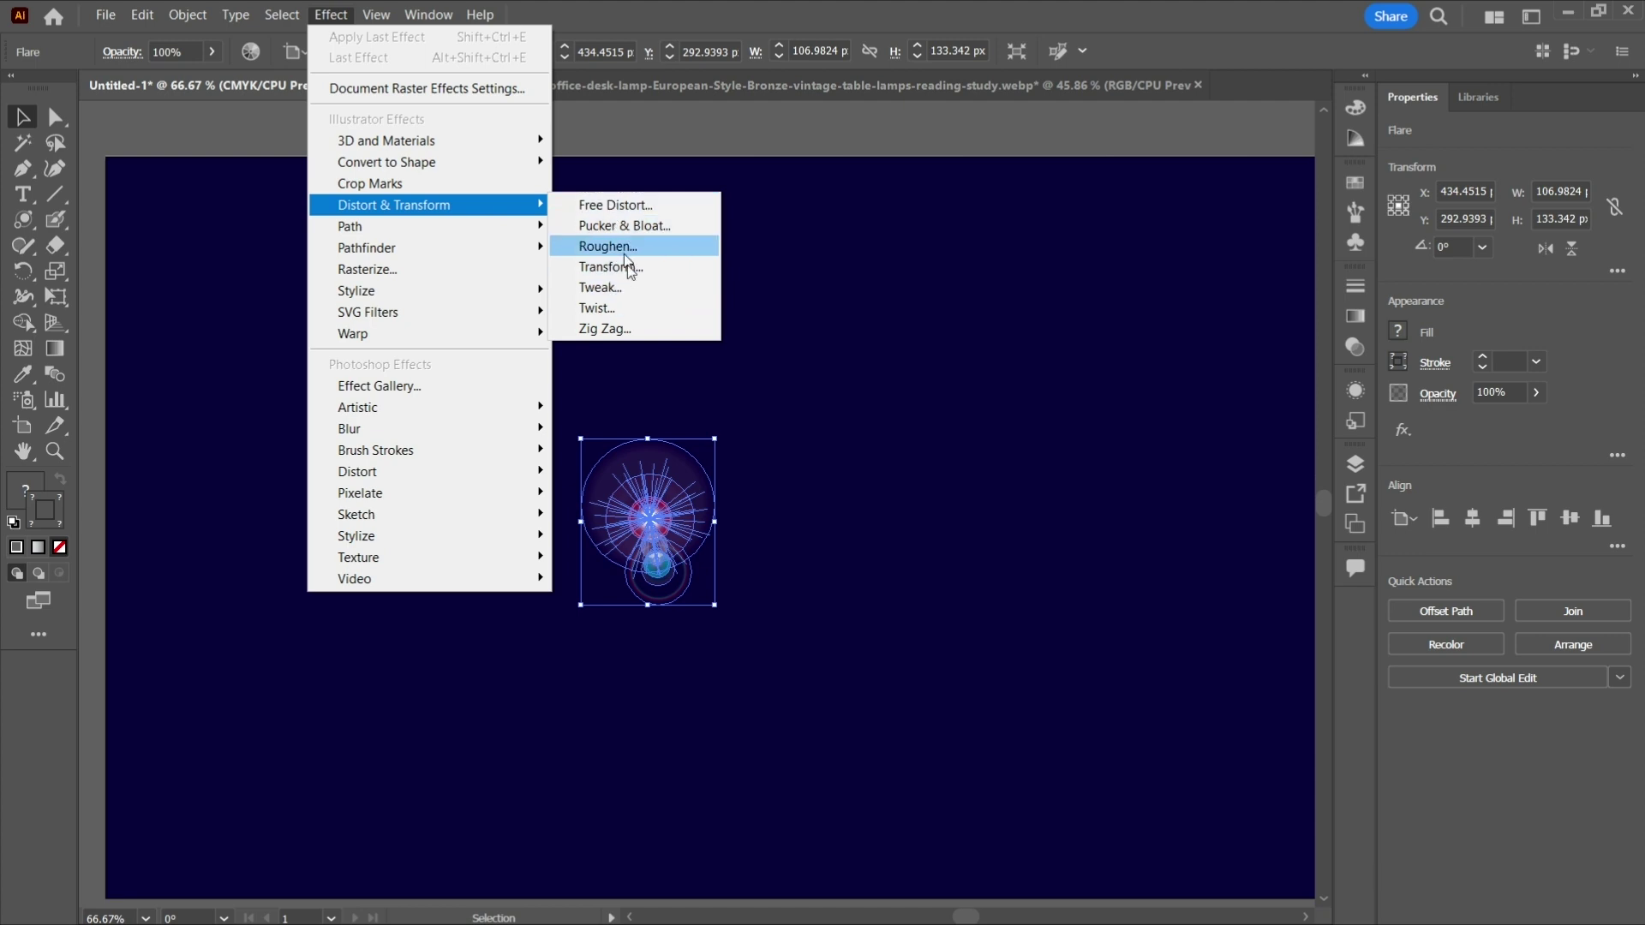
{"action": "left_click", "coordinate": [619, 266]}
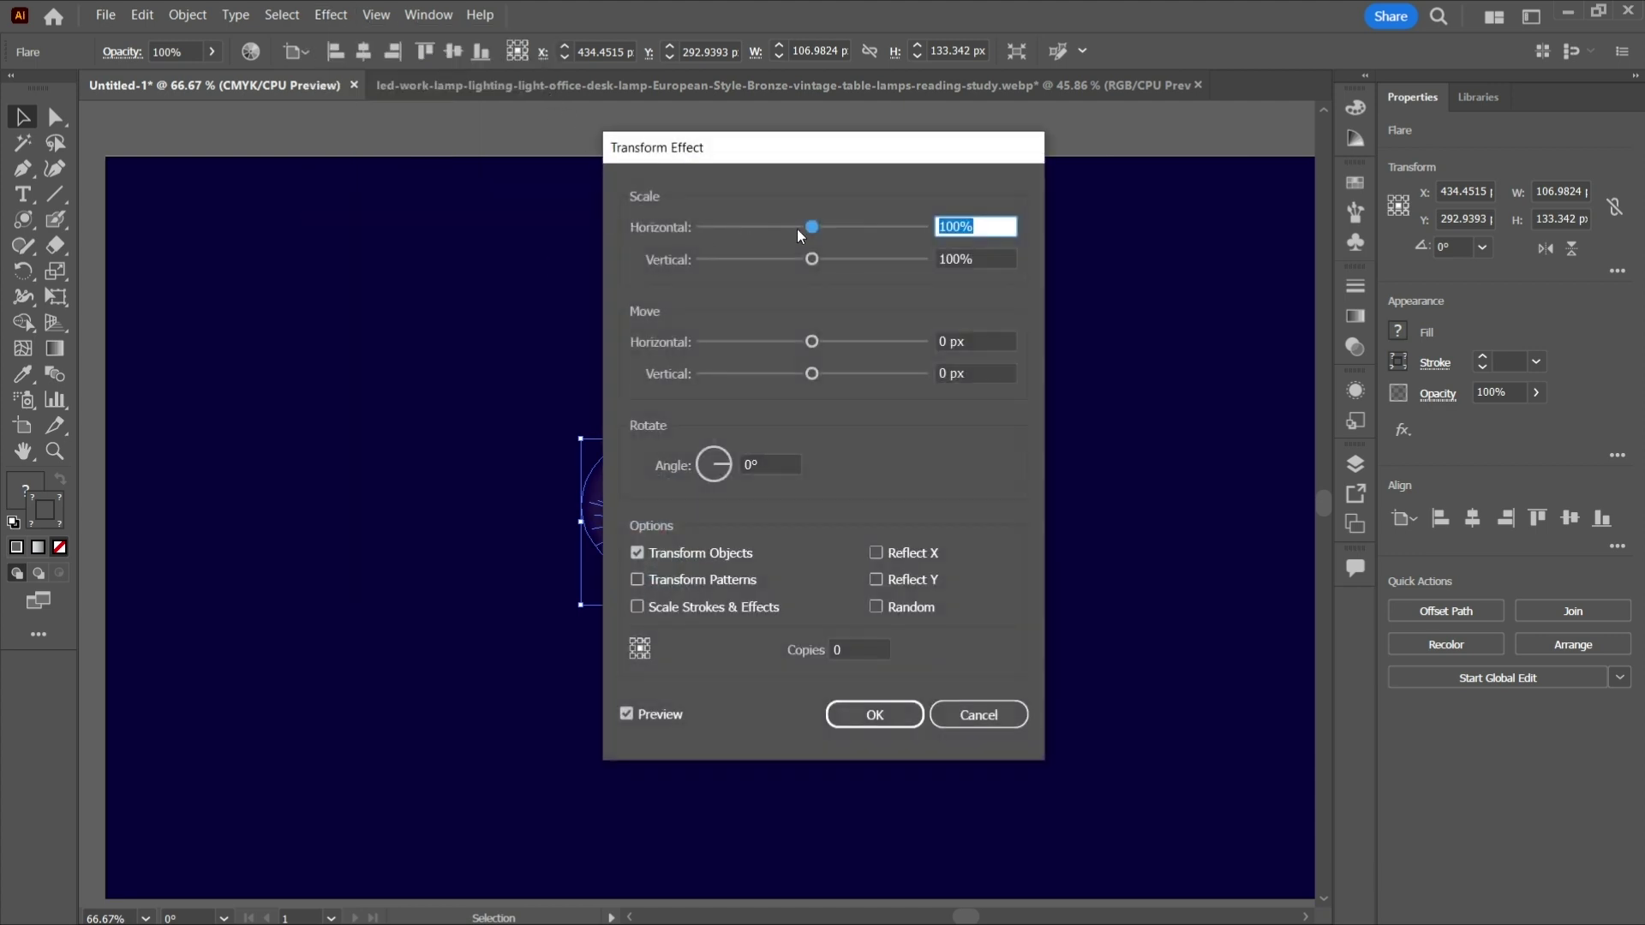
{"action": "left_click_drag", "start_coordinate": [891, 199], "coordinate": [1261, 336]}
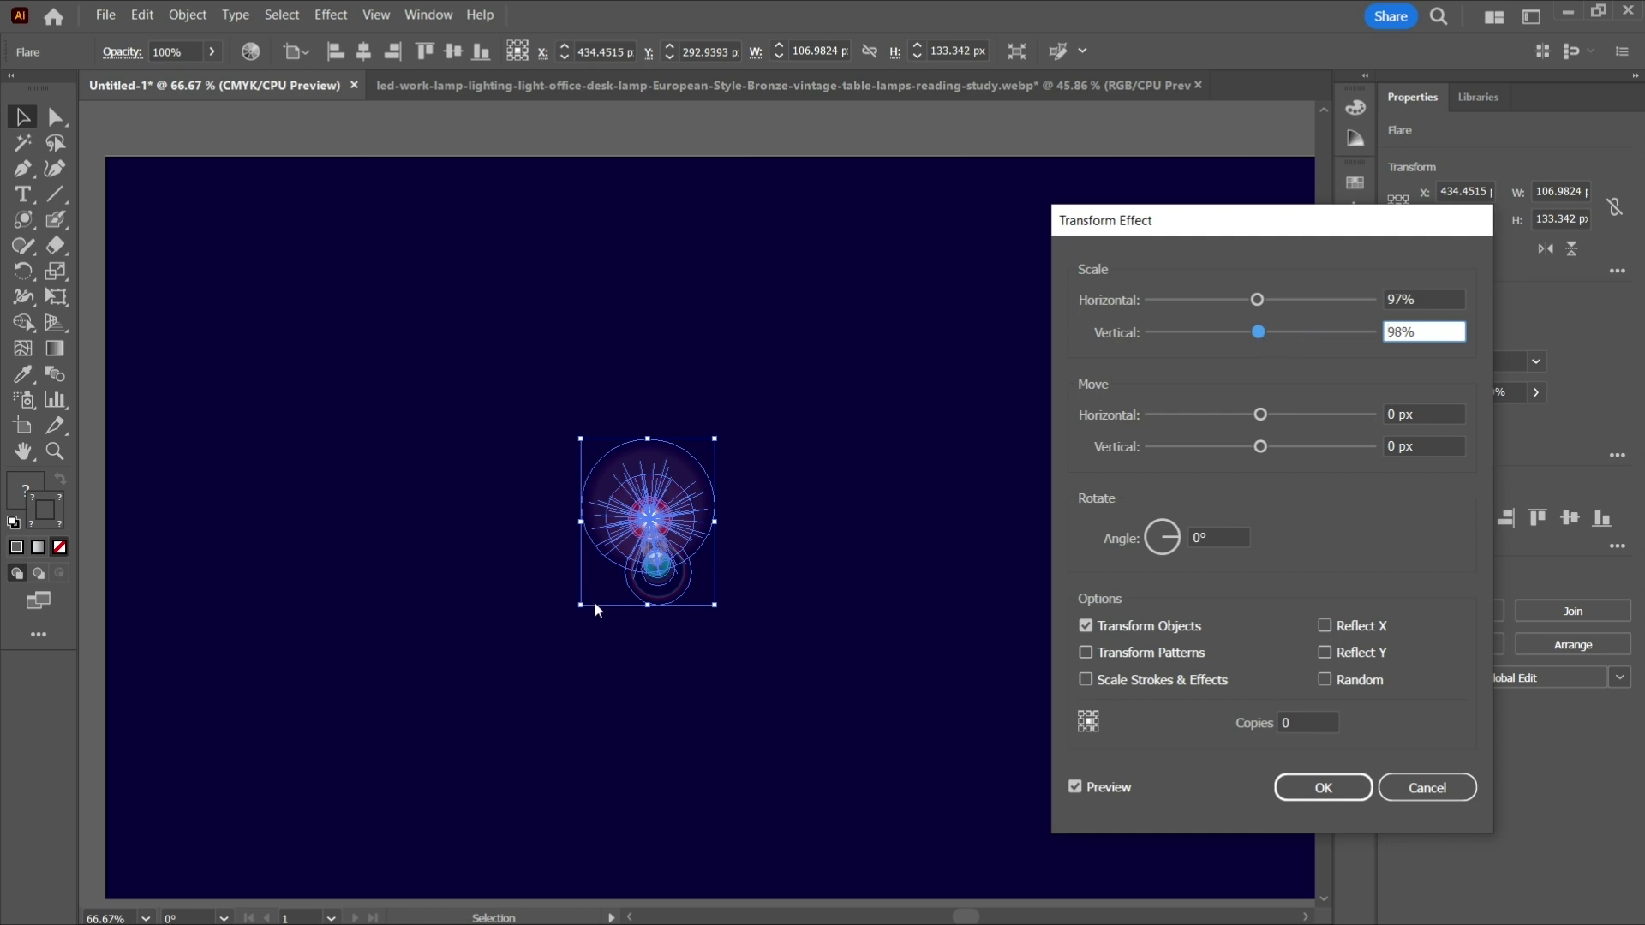
Set the Transform effect's horizontal move to 2 px and its rotation angle to 46°
{"action": "mouse_move", "coordinate": [1261, 416]}
{"action": "left_mouse_down"}
{"action": "mouse_move", "coordinate": [1371, 418]}
{"action": "mouse_move", "coordinate": [1264, 416]}
{"action": "left_mouse_up"}
{"action": "mouse_move", "coordinate": [1178, 541]}
{"action": "left_mouse_down"}
{"action": "mouse_move", "coordinate": [1136, 545]}
{"action": "mouse_move", "coordinate": [1203, 548]}
{"action": "left_mouse_up"}
{"action": "double_click", "coordinate": [1204, 548]}
{"action": "type", "text": "46"}
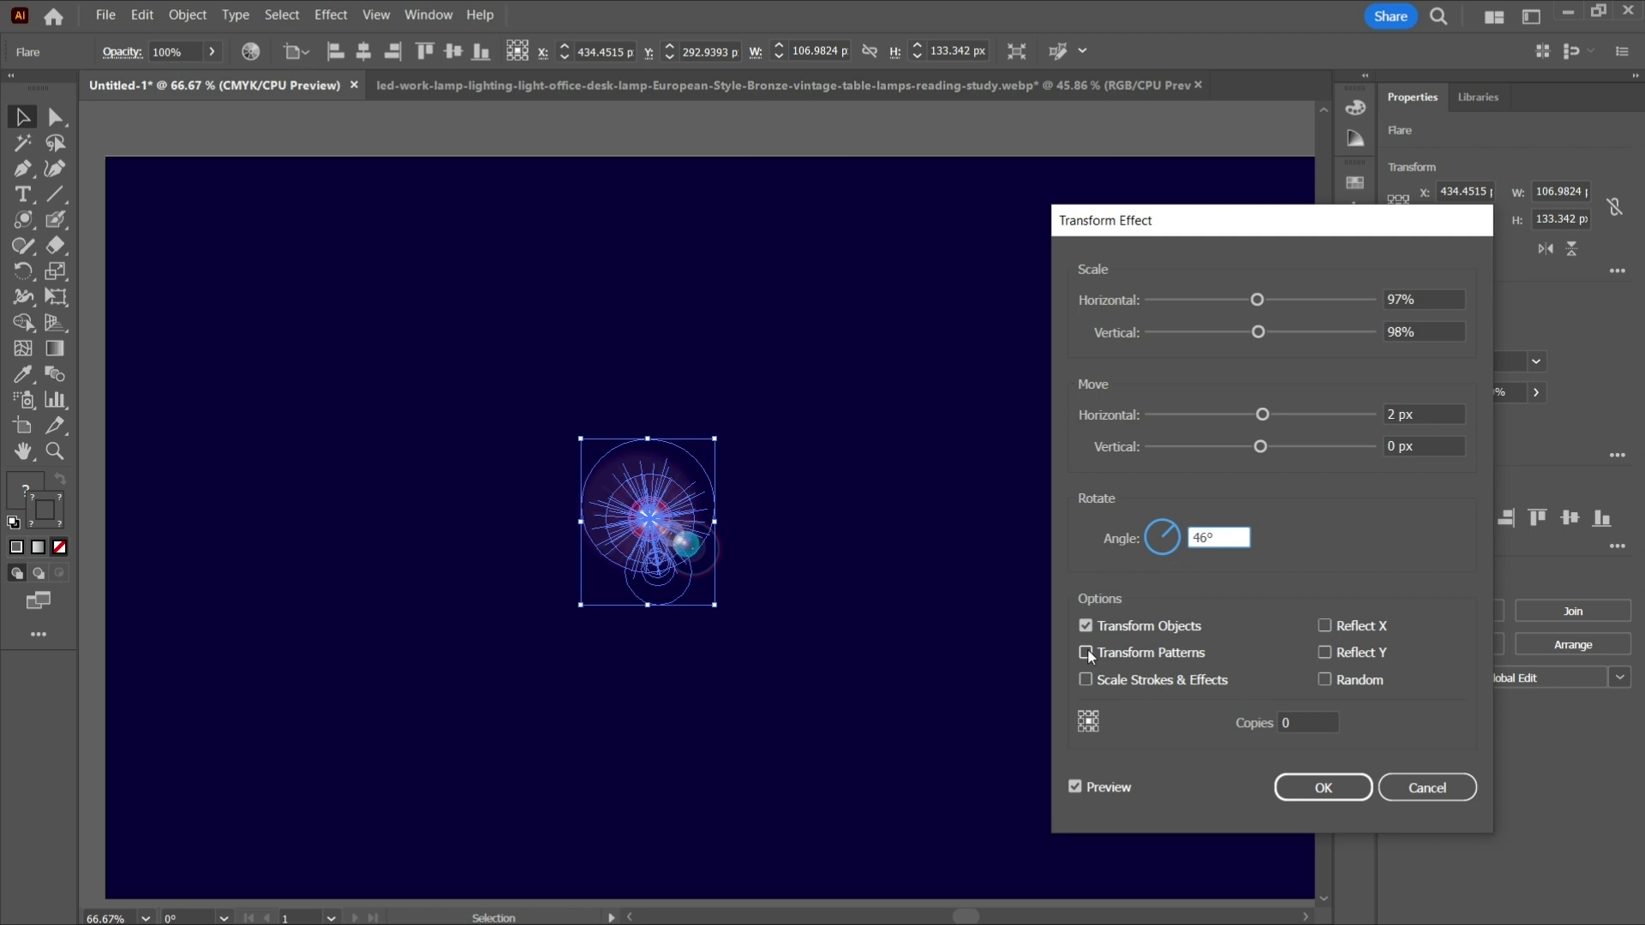
Enable pattern transformation, stroke and effect scaling, and reflection in both X and Y for the Transform effect
{"action": "left_click", "coordinate": [1086, 652]}
{"action": "left_click", "coordinate": [1085, 680]}
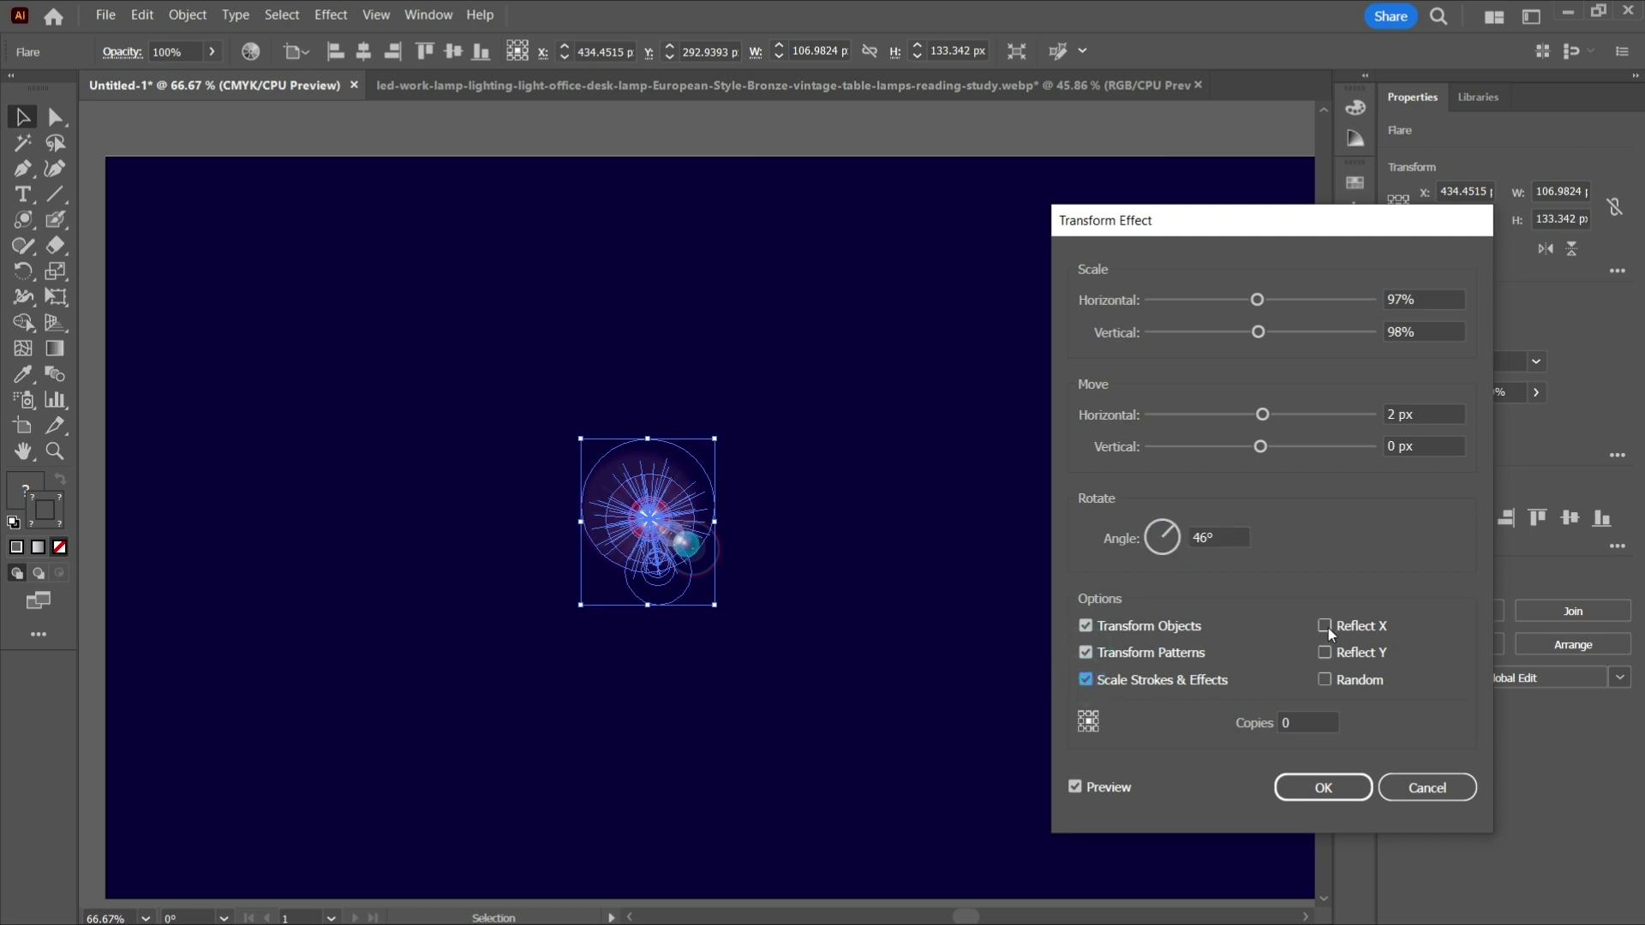
{"action": "left_click", "coordinate": [1326, 626]}
{"action": "left_click", "coordinate": [1324, 652]}
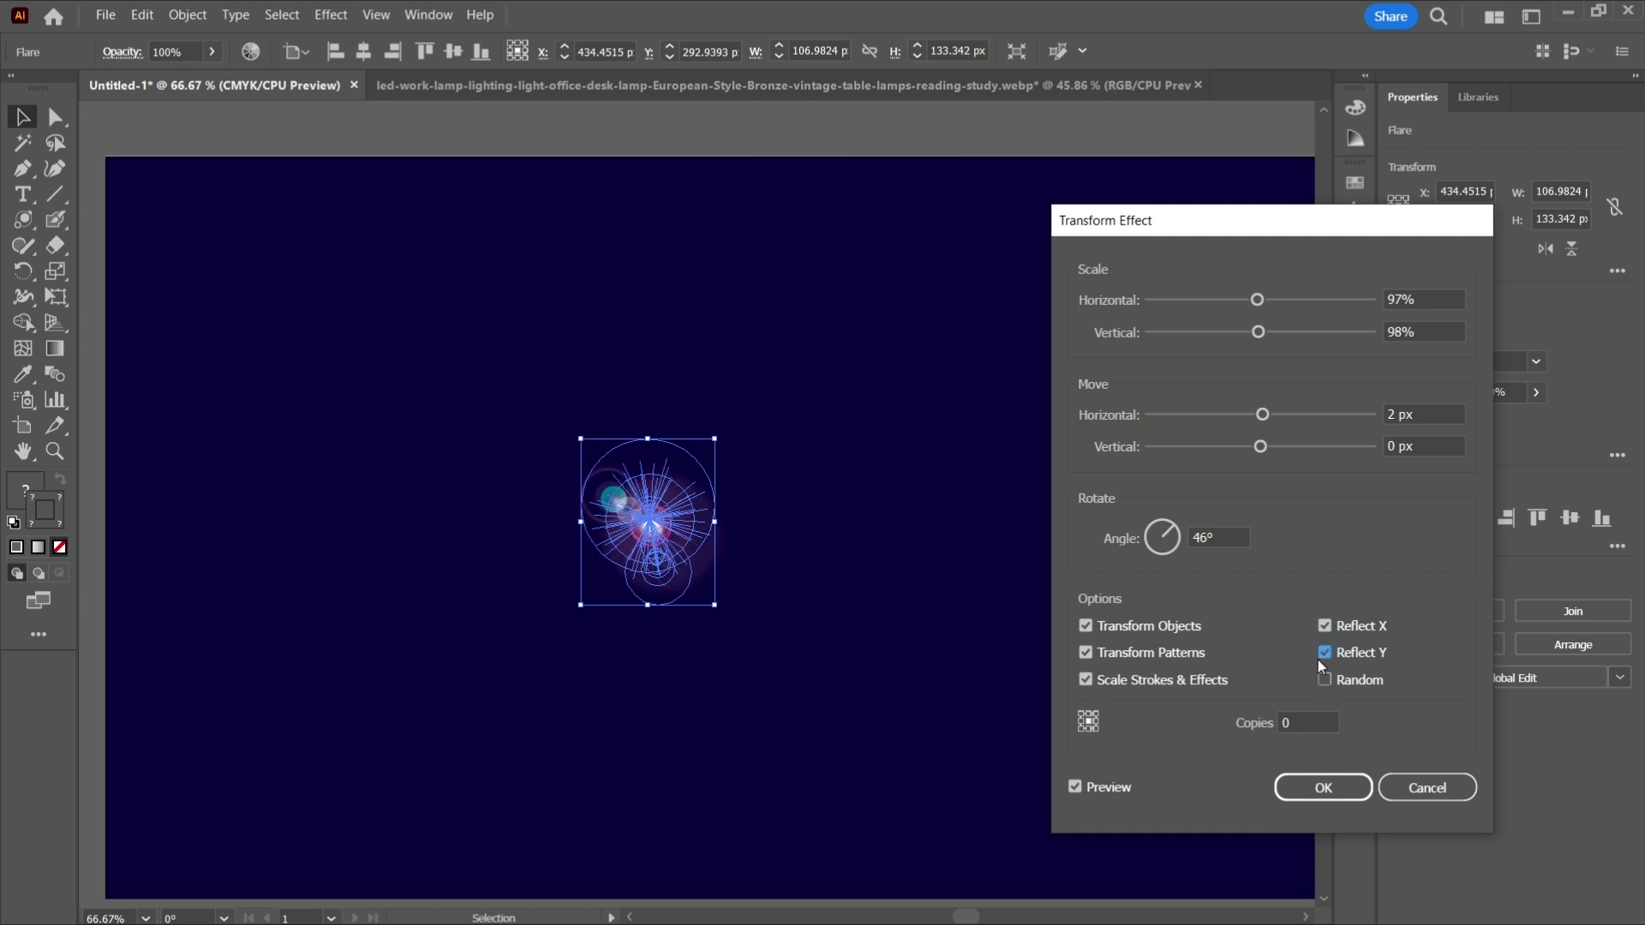
Set the Transform effect to 12 copies without randomization, apply it to the small flare, and deselect the flare
{"action": "left_click", "coordinate": [1329, 682]}
{"action": "left_click", "coordinate": [1329, 682]}
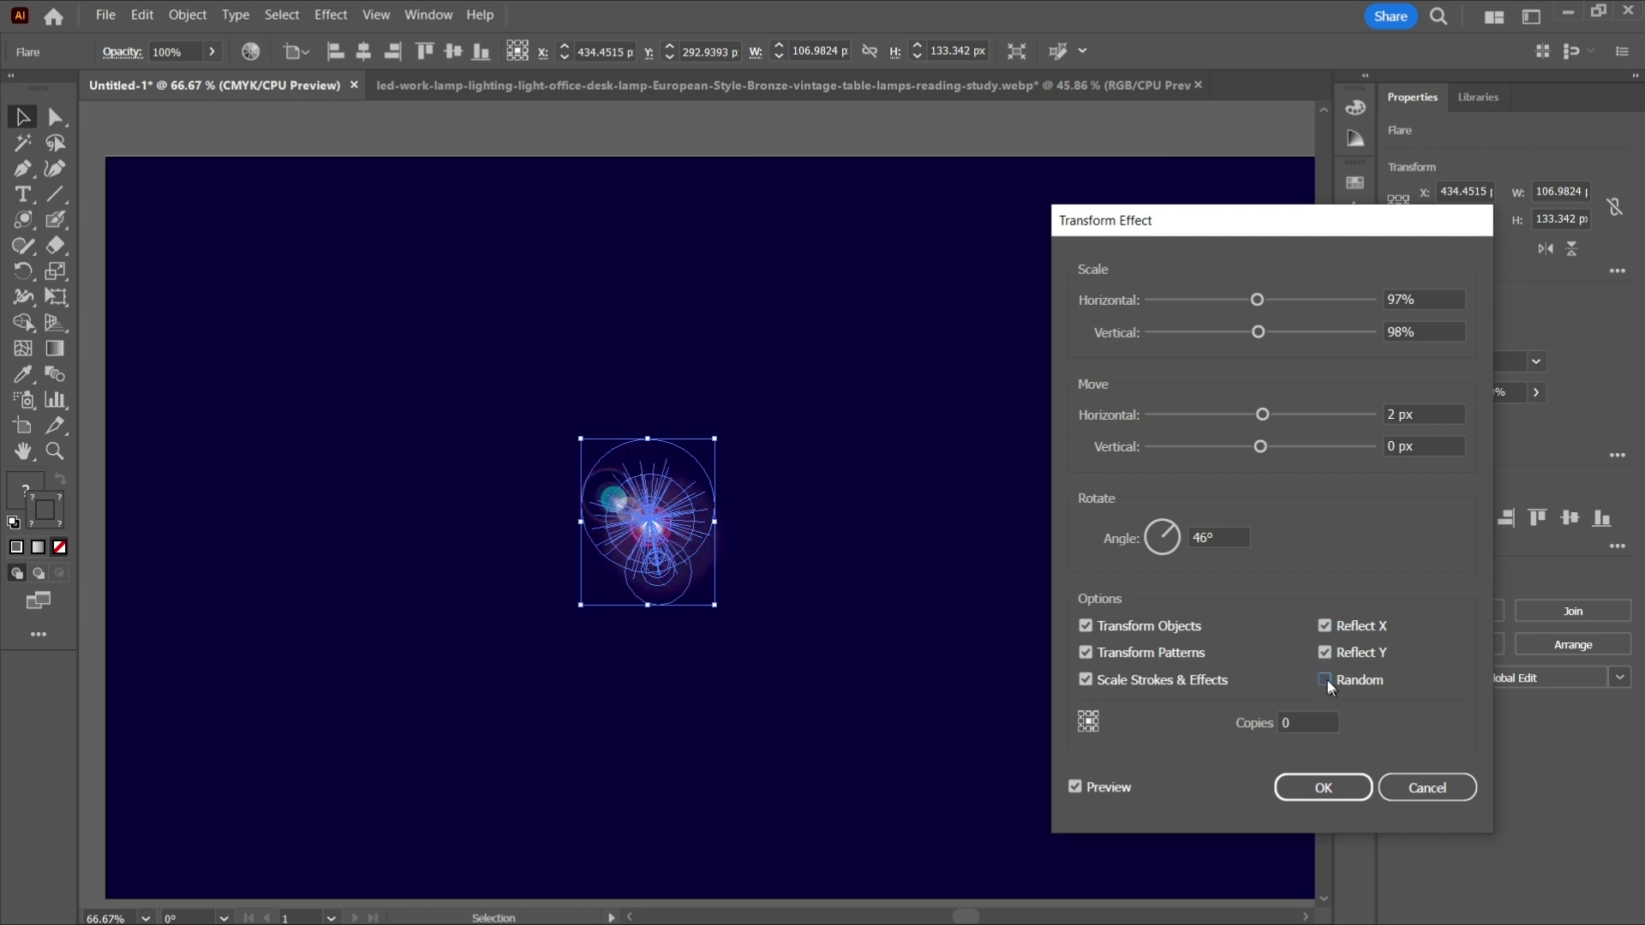
{"action": "left_click", "coordinate": [1296, 724]}
{"action": "type", "text": "12"}
{"action": "left_click", "coordinate": [1324, 789]}
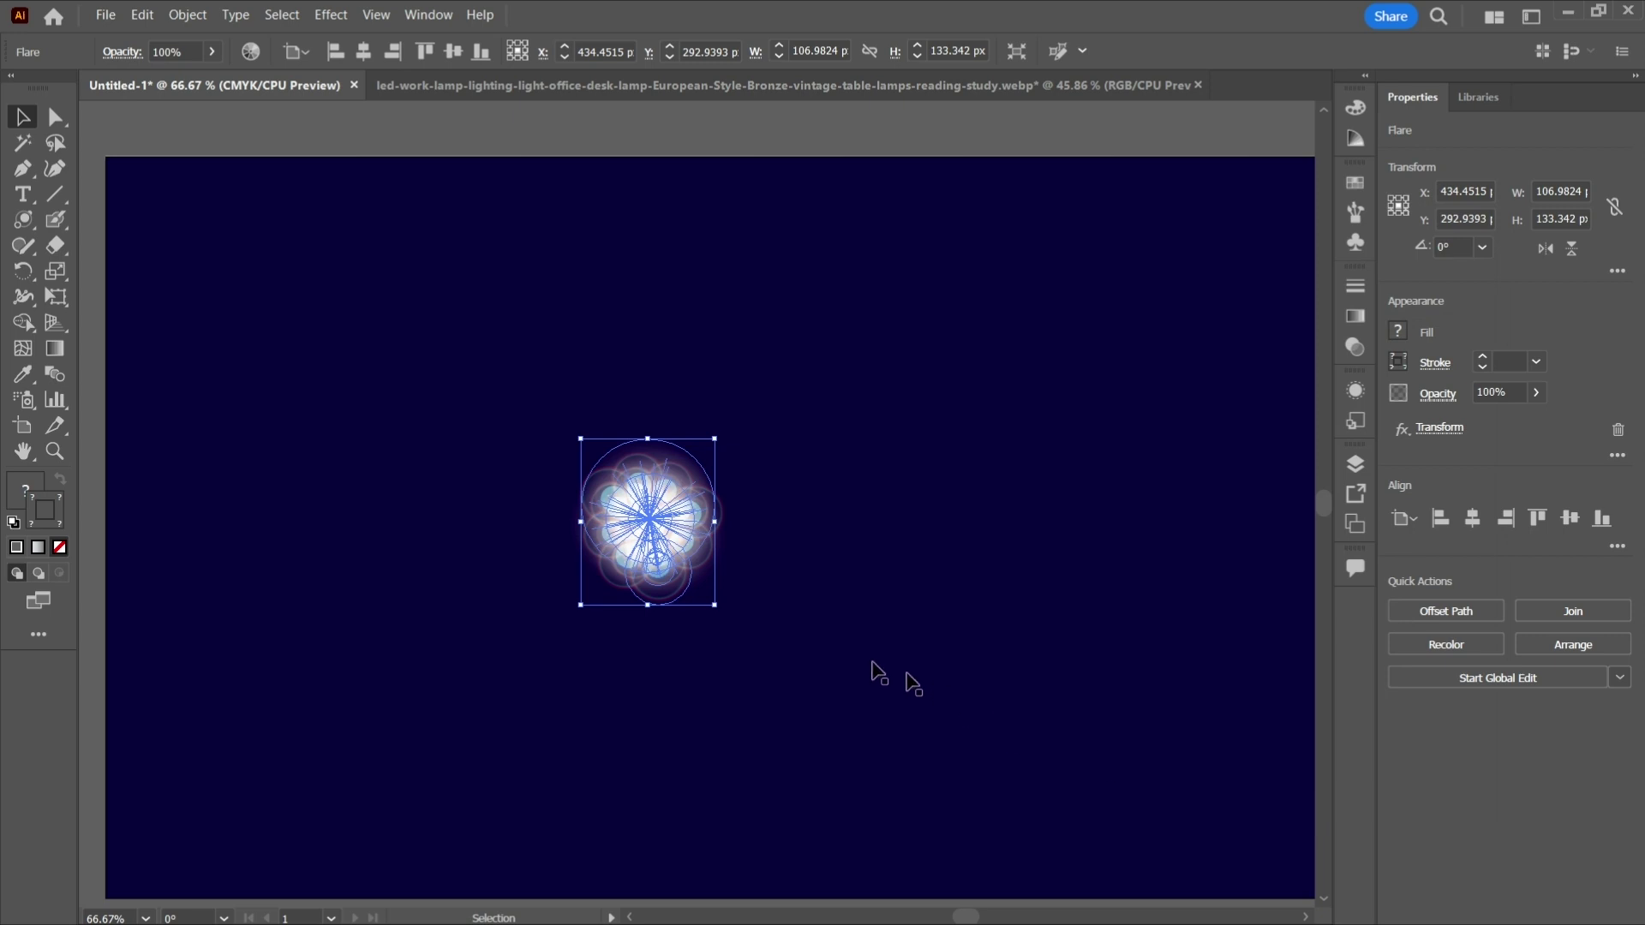
{"action": "left_click", "coordinate": [808, 146]}
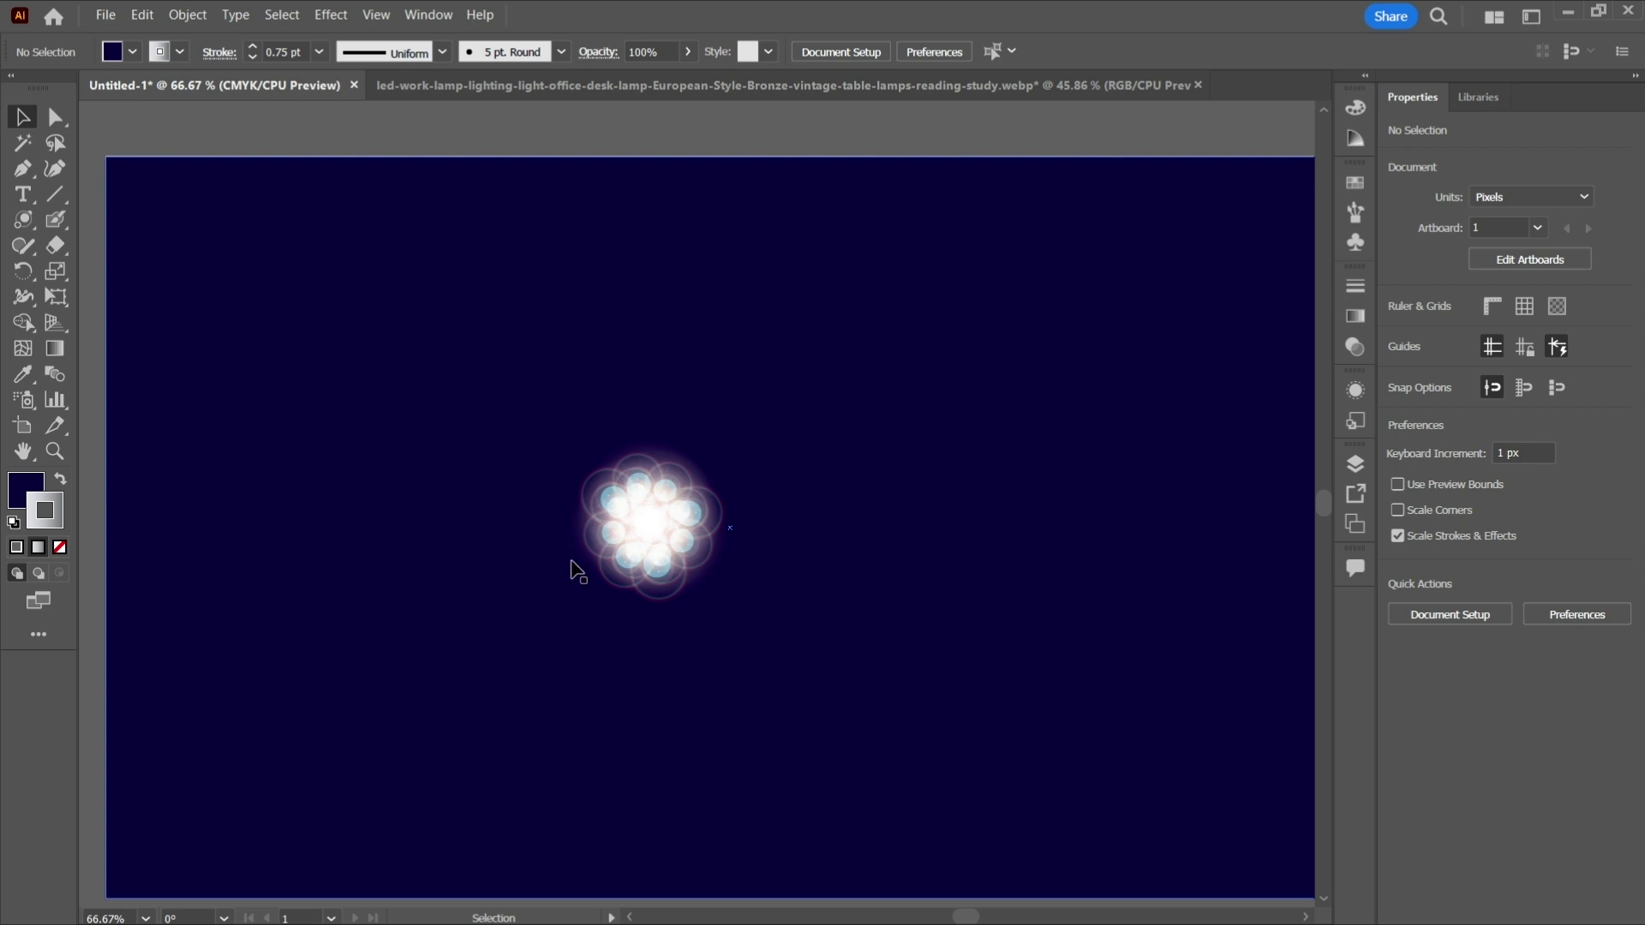
Move the transformed flare slightly up and to the left, to about X 408 px and Y 258 px
{"action": "left_click_drag", "start_coordinate": [548, 455], "coordinate": [800, 628]}
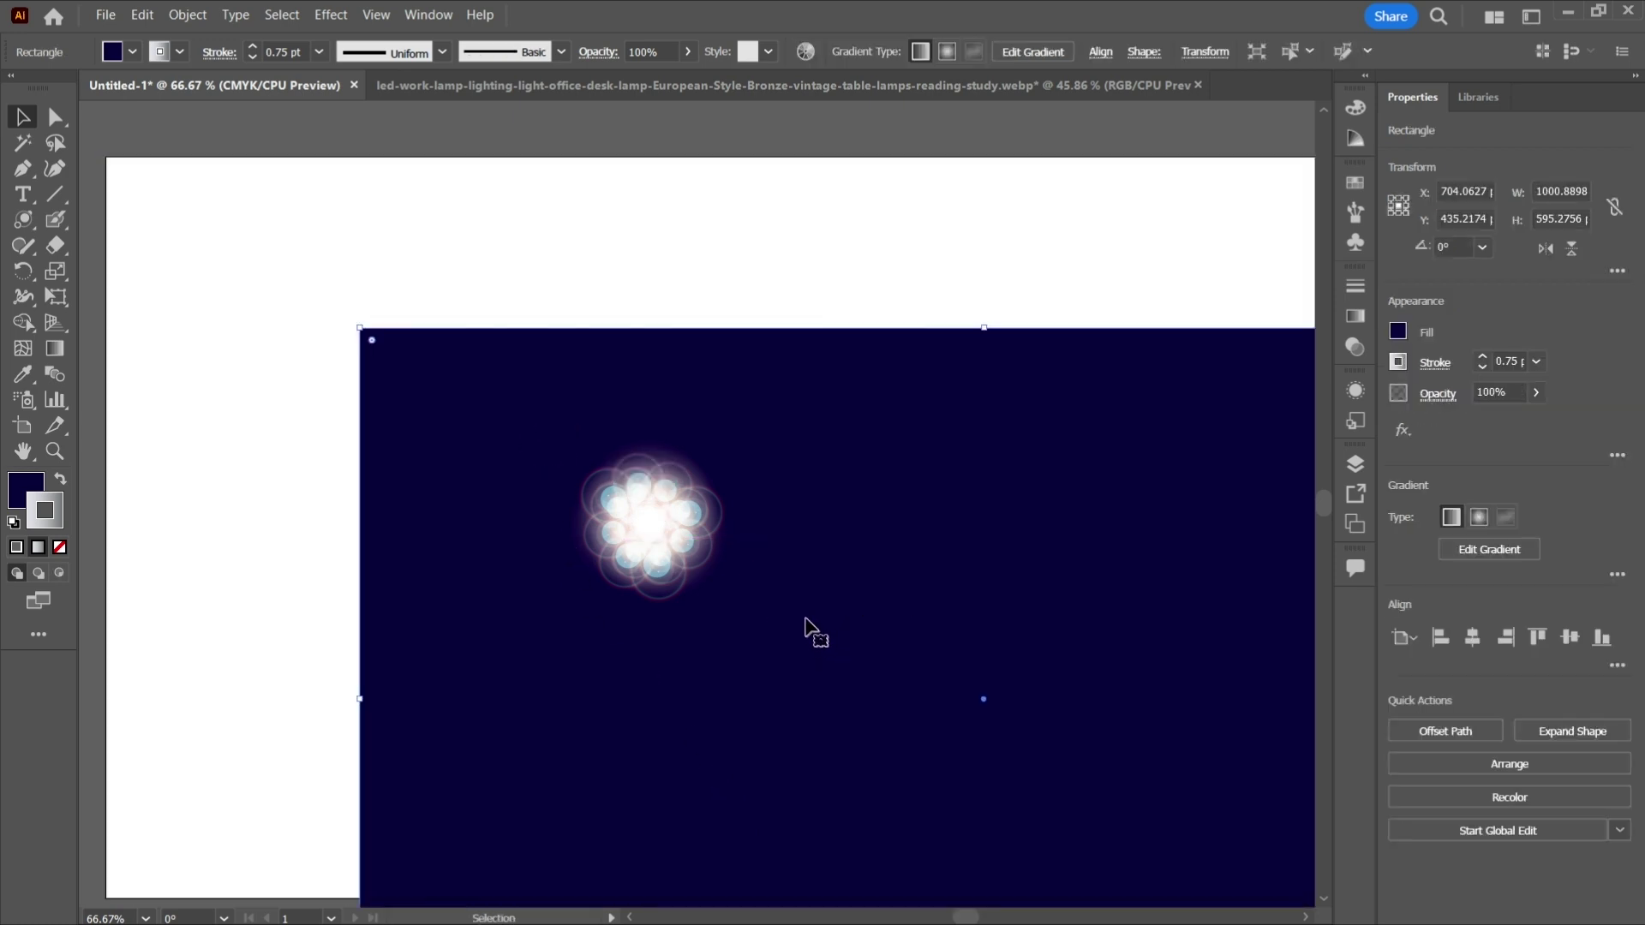
{"action": "key", "text": "ctrl+z"}
{"action": "left_click", "coordinate": [650, 531]}
{"action": "left_click_drag", "start_coordinate": [651, 532], "coordinate": [620, 480]}
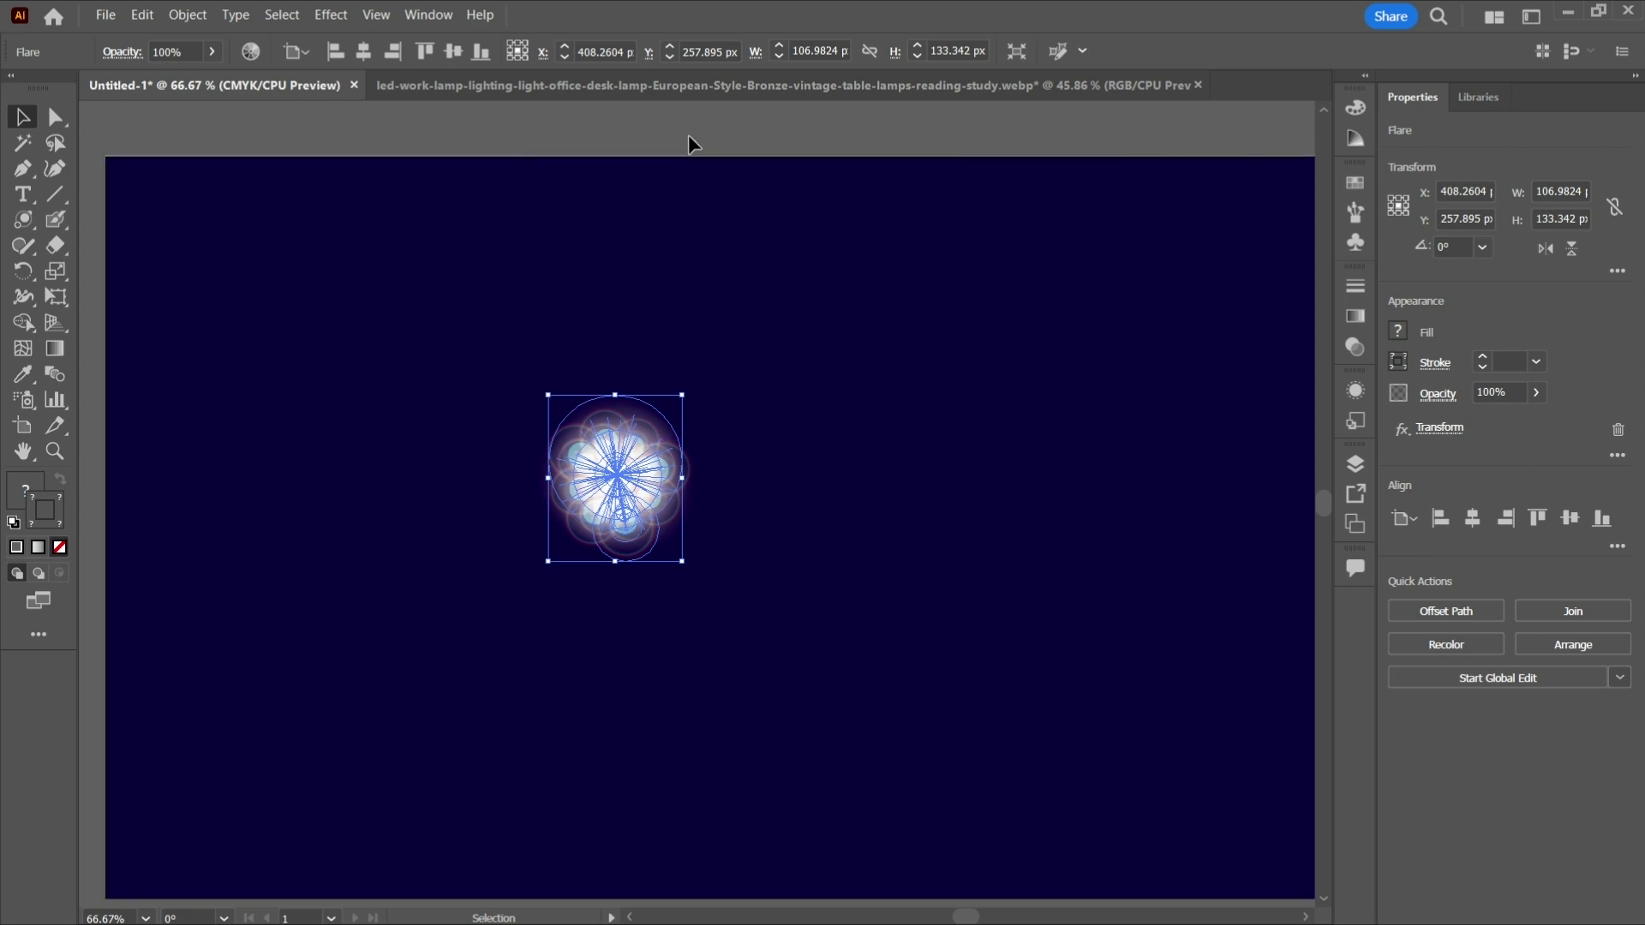
Enlarge the transformed flare to about 313 × 304 px and place it at about X 433 px, Y 240 px
{"action": "left_click_drag", "start_coordinate": [635, 520], "coordinate": [1148, 768]}
{"action": "left_click", "coordinate": [1026, 123]}
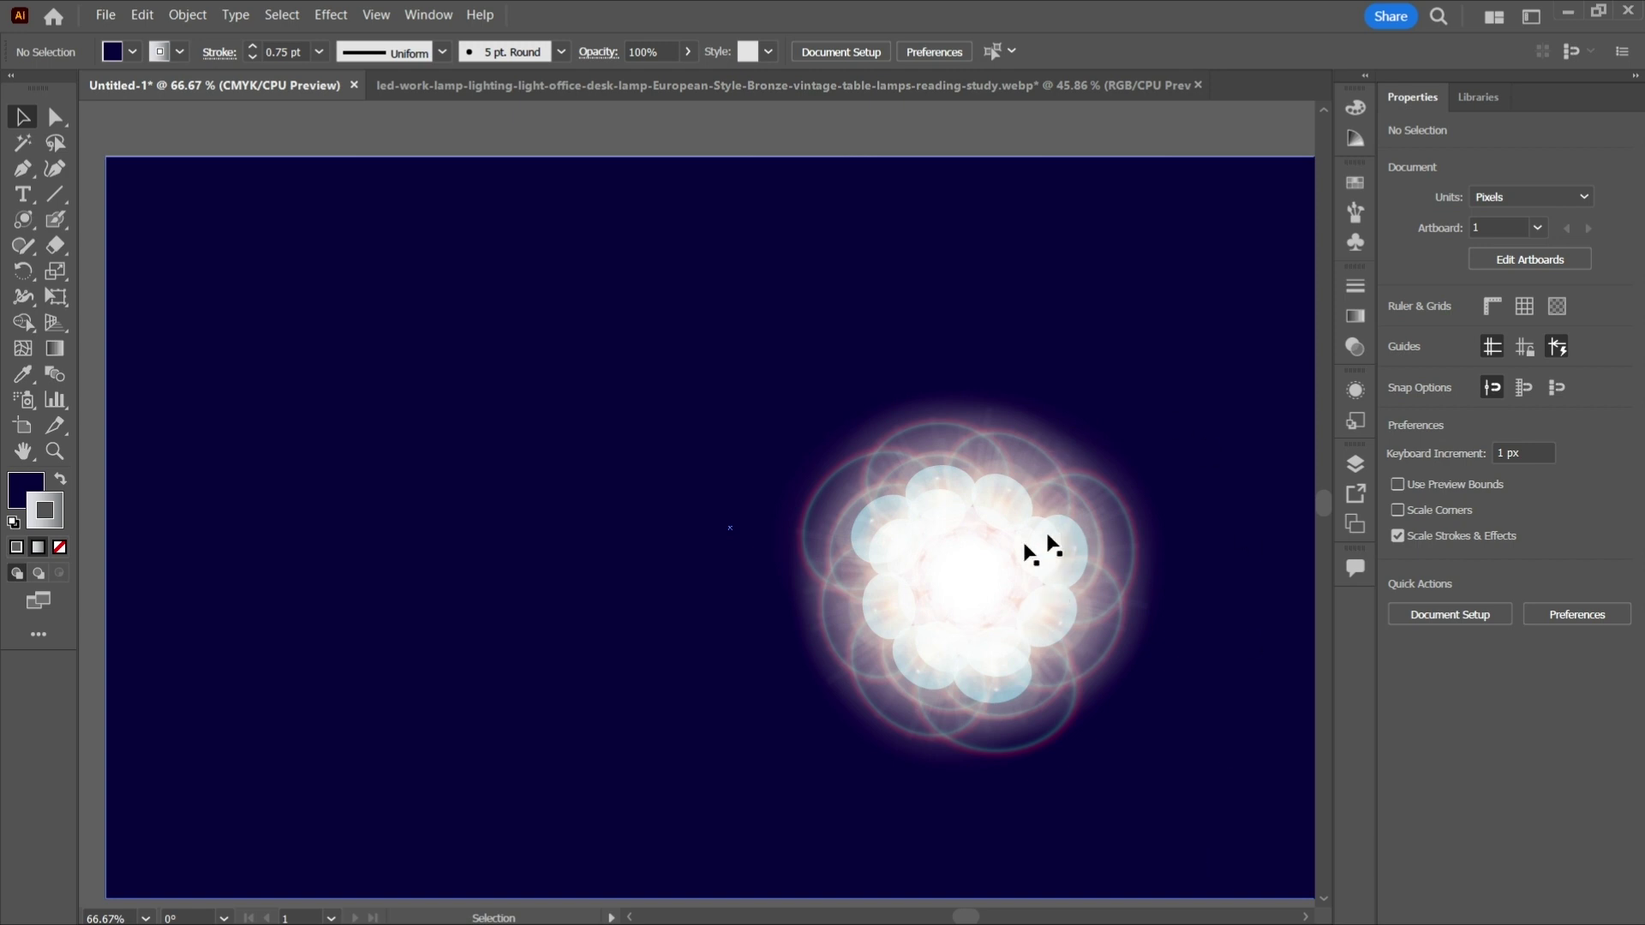
{"action": "left_click_drag", "start_coordinate": [977, 580], "coordinate": [891, 636]}
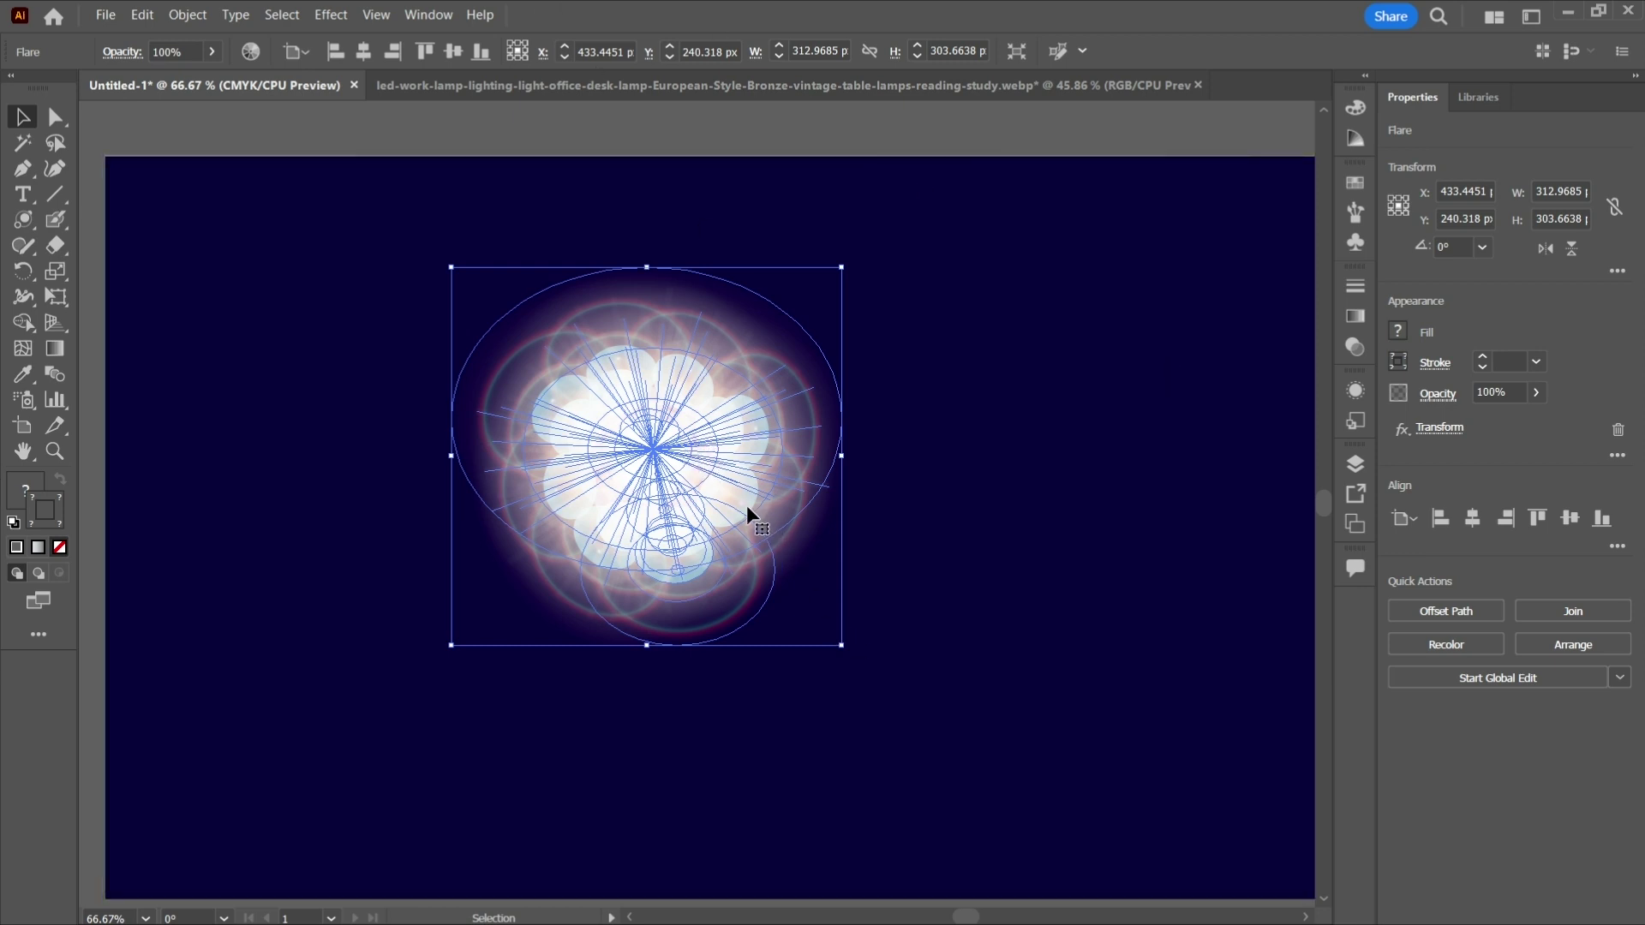
Draw a trial flare in the rectangle's upper-left corner, bring up the Flare Tool Options, and delete the trial flare
{"action": "left_click", "coordinate": [24, 221]}
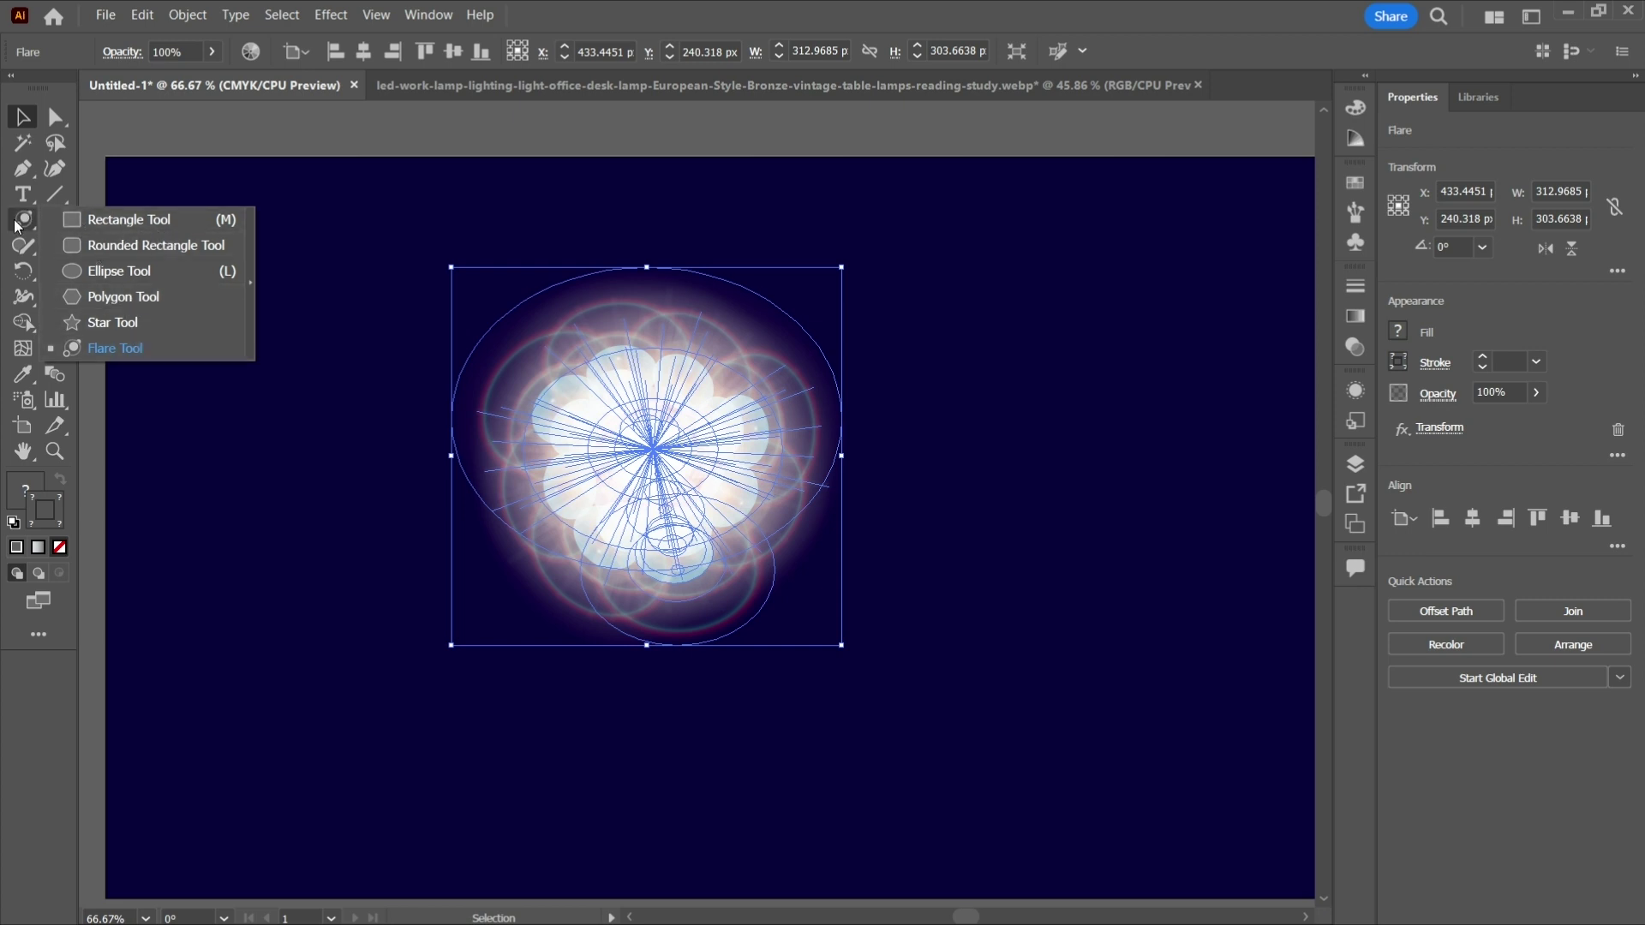
{"action": "left_click", "coordinate": [81, 219]}
{"action": "left_click", "coordinate": [33, 219]}
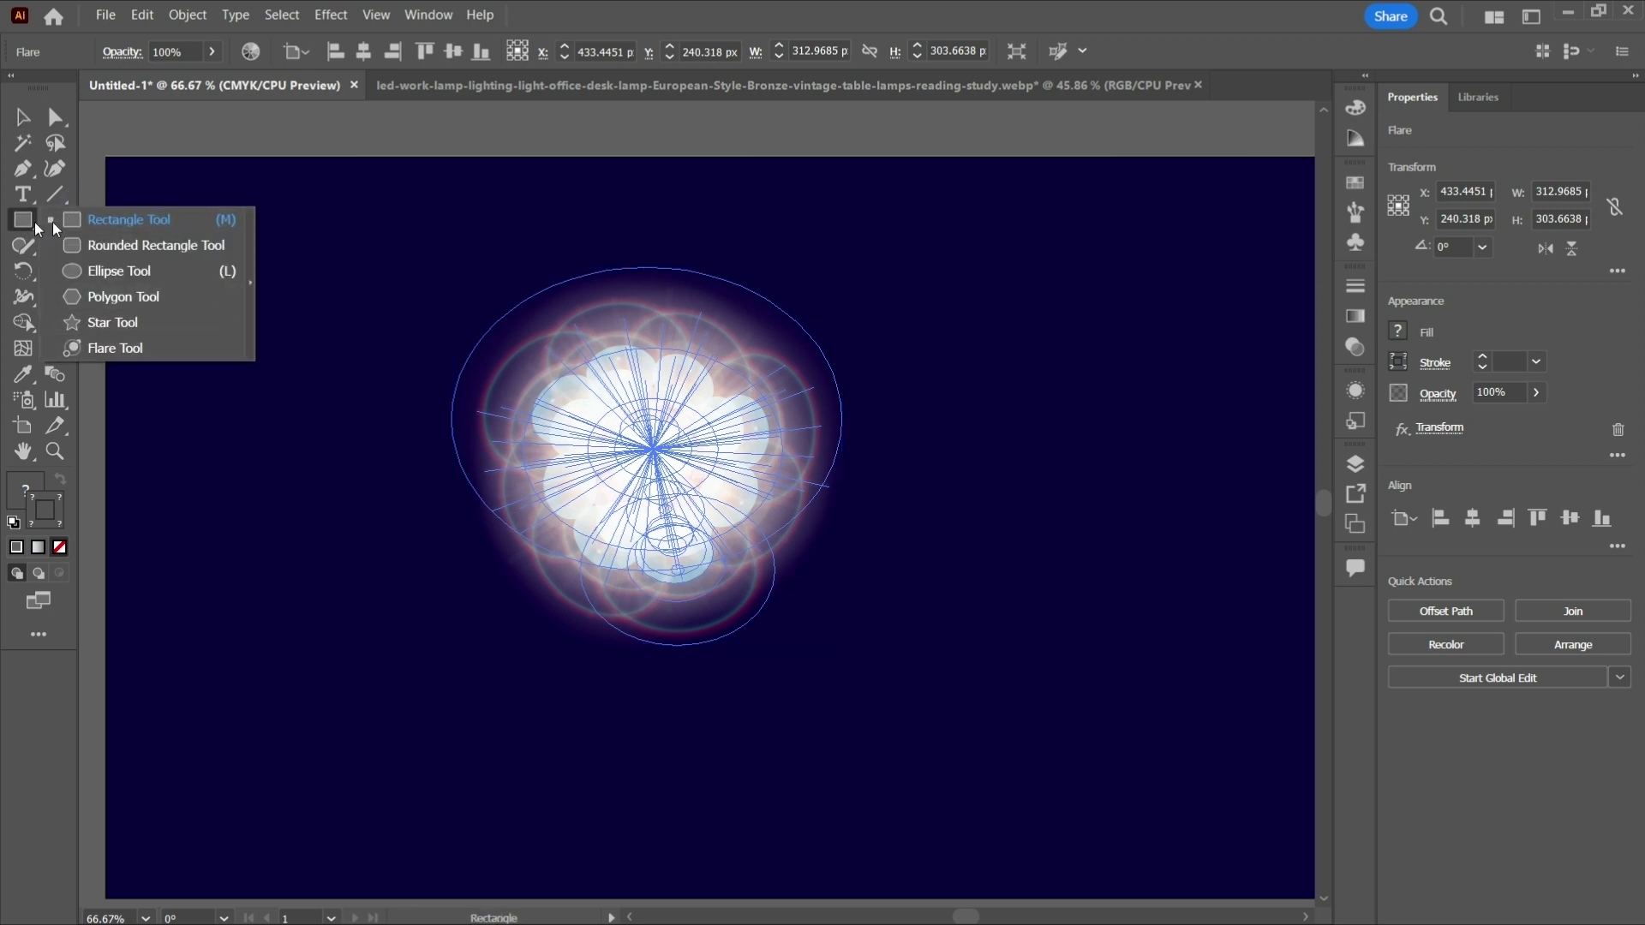
{"action": "left_click", "coordinate": [111, 349]}
{"action": "left_click_drag", "start_coordinate": [209, 357], "coordinate": [355, 421]}
{"action": "key", "text": "Return"}
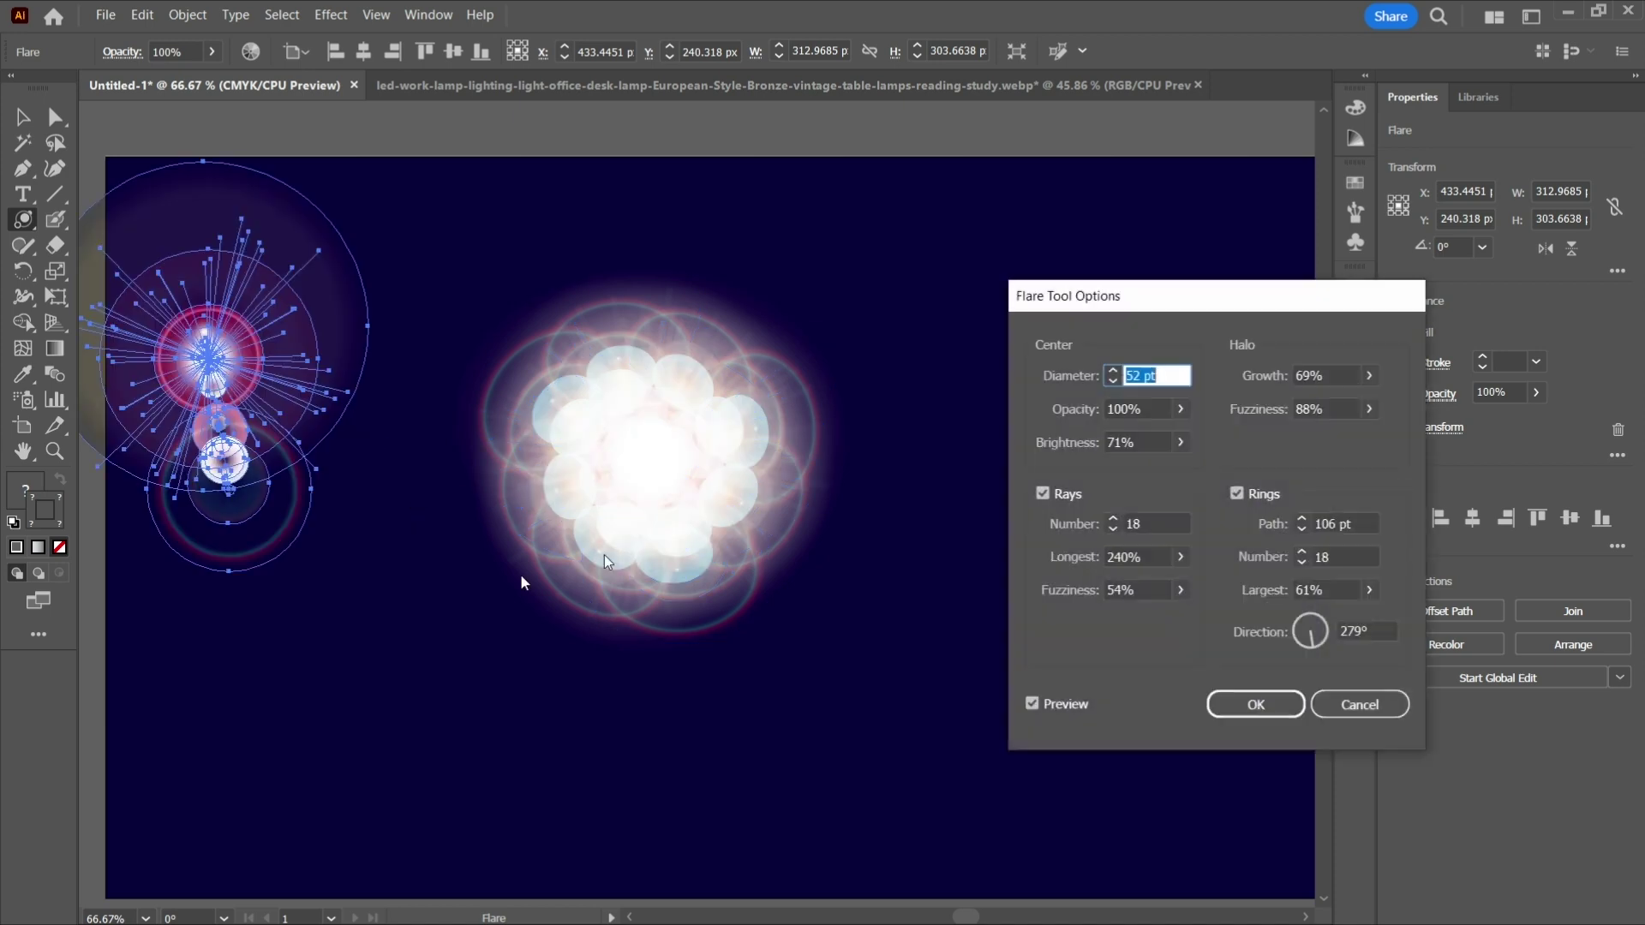
{"action": "left_click", "coordinate": [1338, 701]}
{"action": "key", "text": "Delete"}
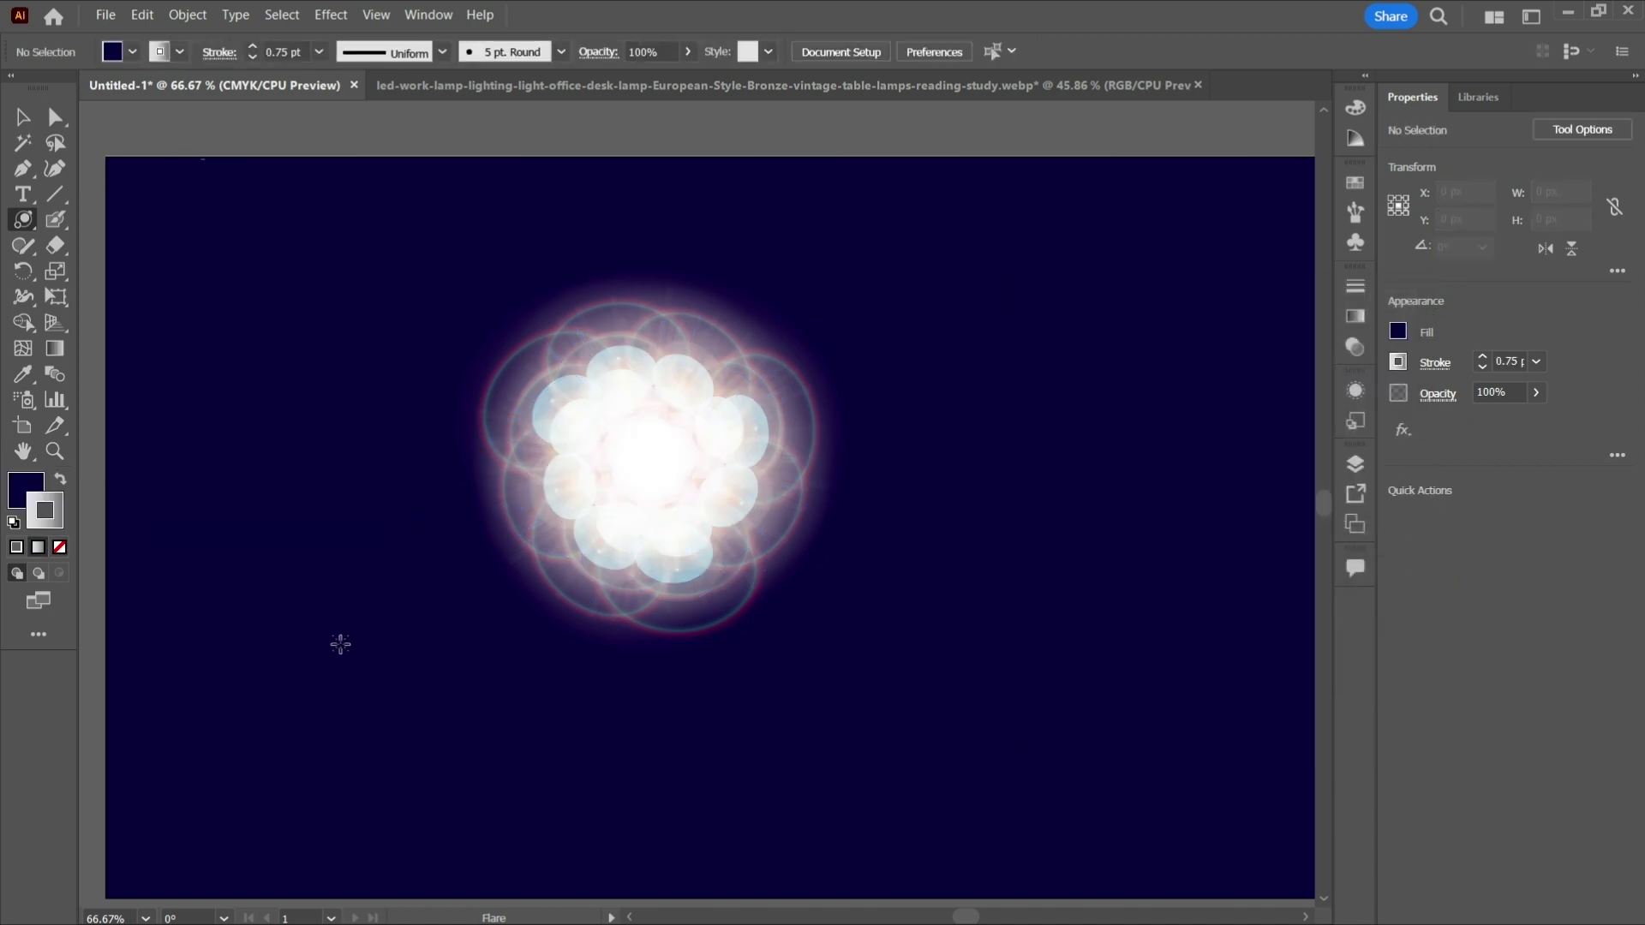